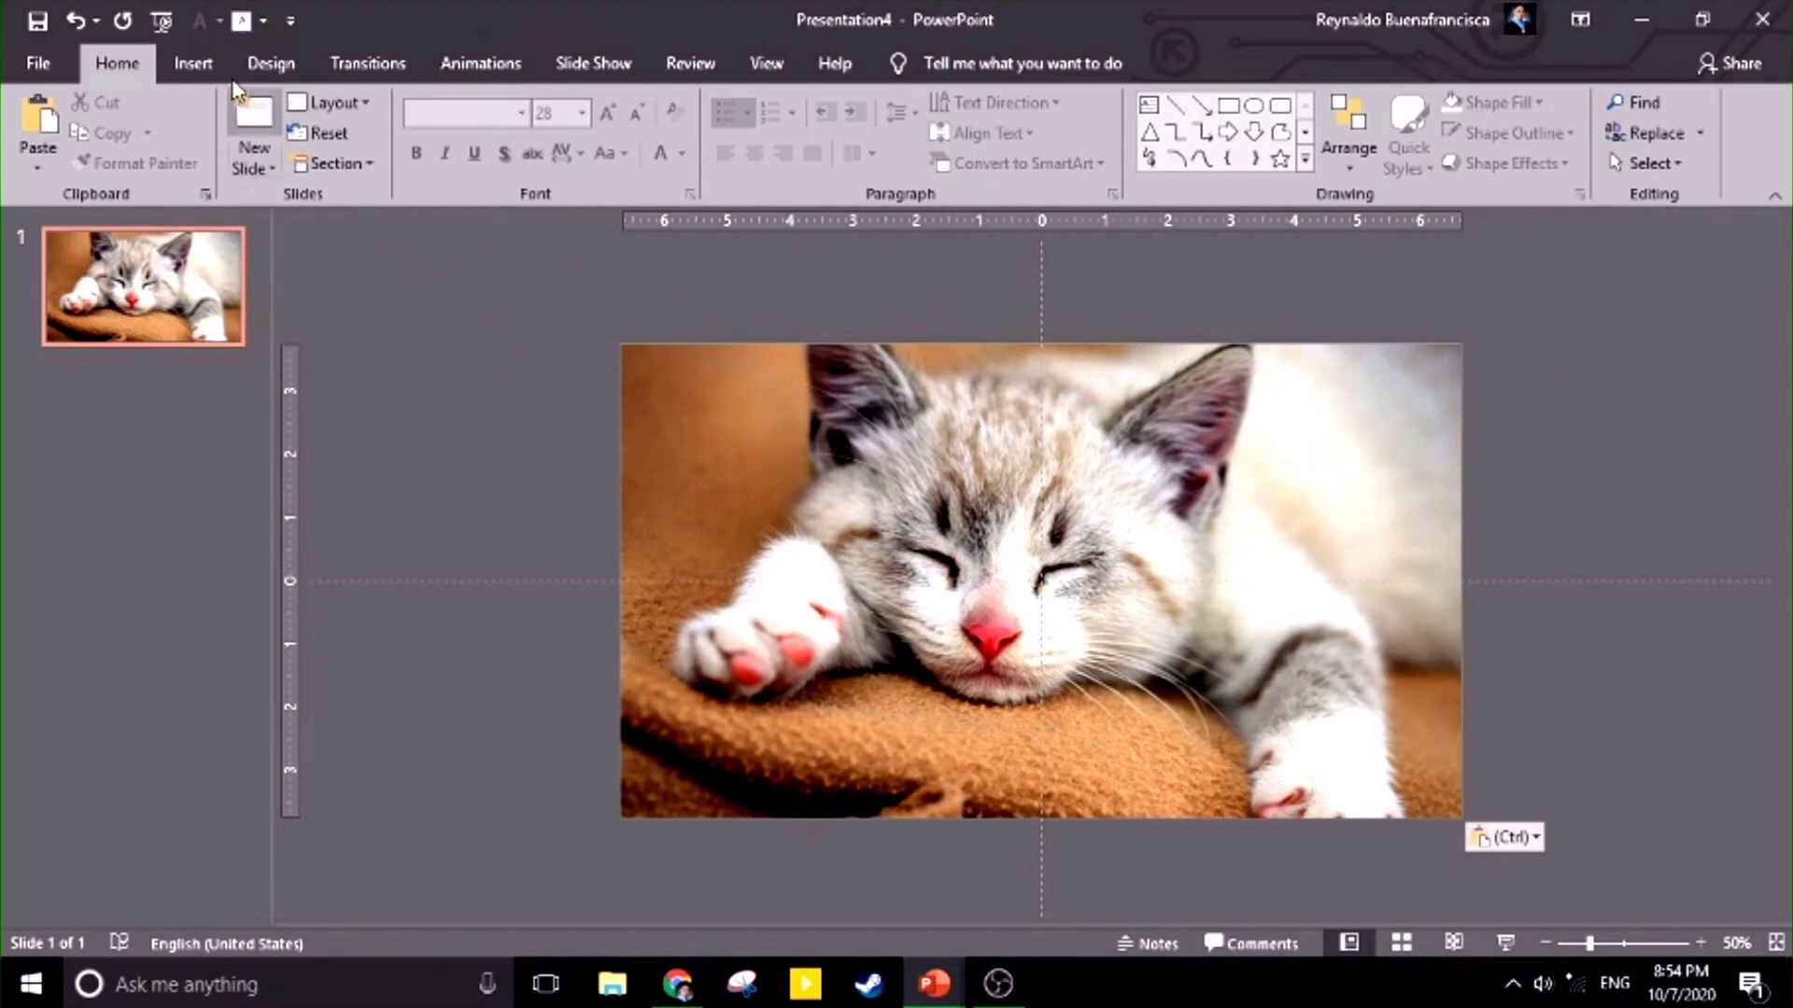
# Draw a text box on the slide and type 'I LOVE'.
pyautogui.click(198, 61)
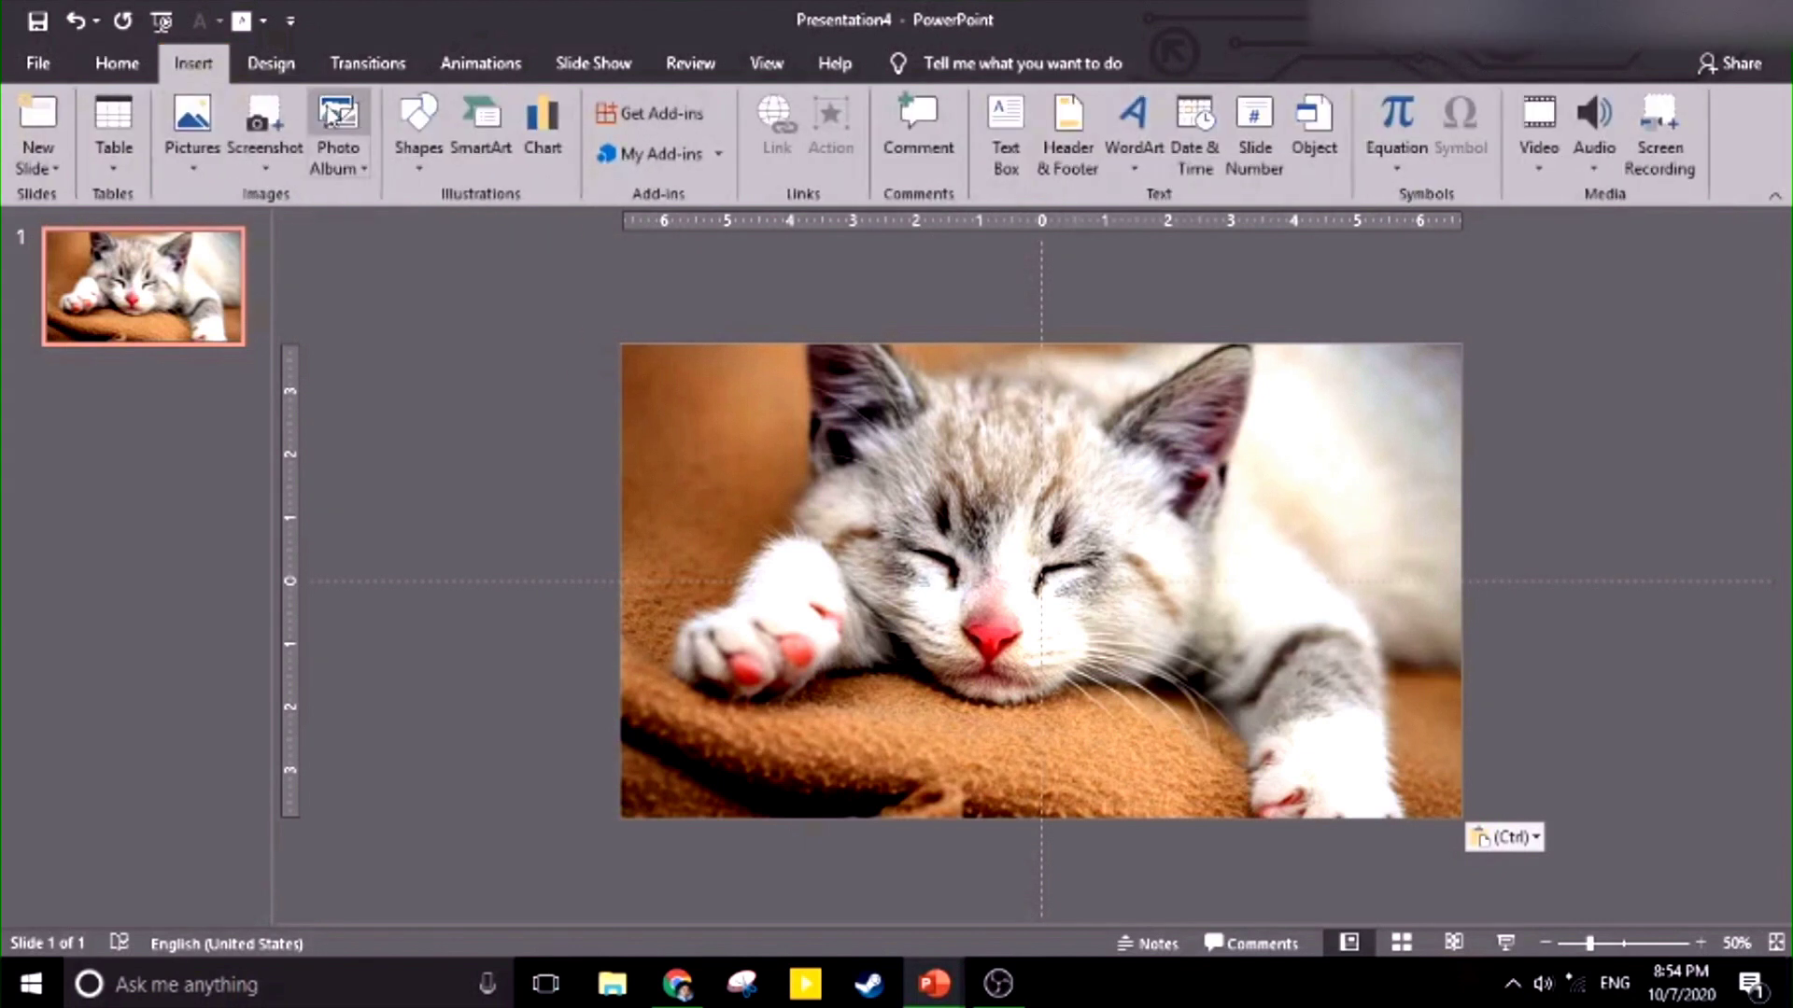
pyautogui.click(1024, 132)
pyautogui.moveTo(524, 393); pyautogui.dragTo(727, 443)
pyautogui.write('I LOVE')
# Style 'I LOVE' in Six Caps at 150 pt, white, over the photo's top-left.
pyautogui.hotkey('ctrl', 'a')
pyautogui.click(506, 113)
pyautogui.write('Six Caps')
pyautogui.press('Return')
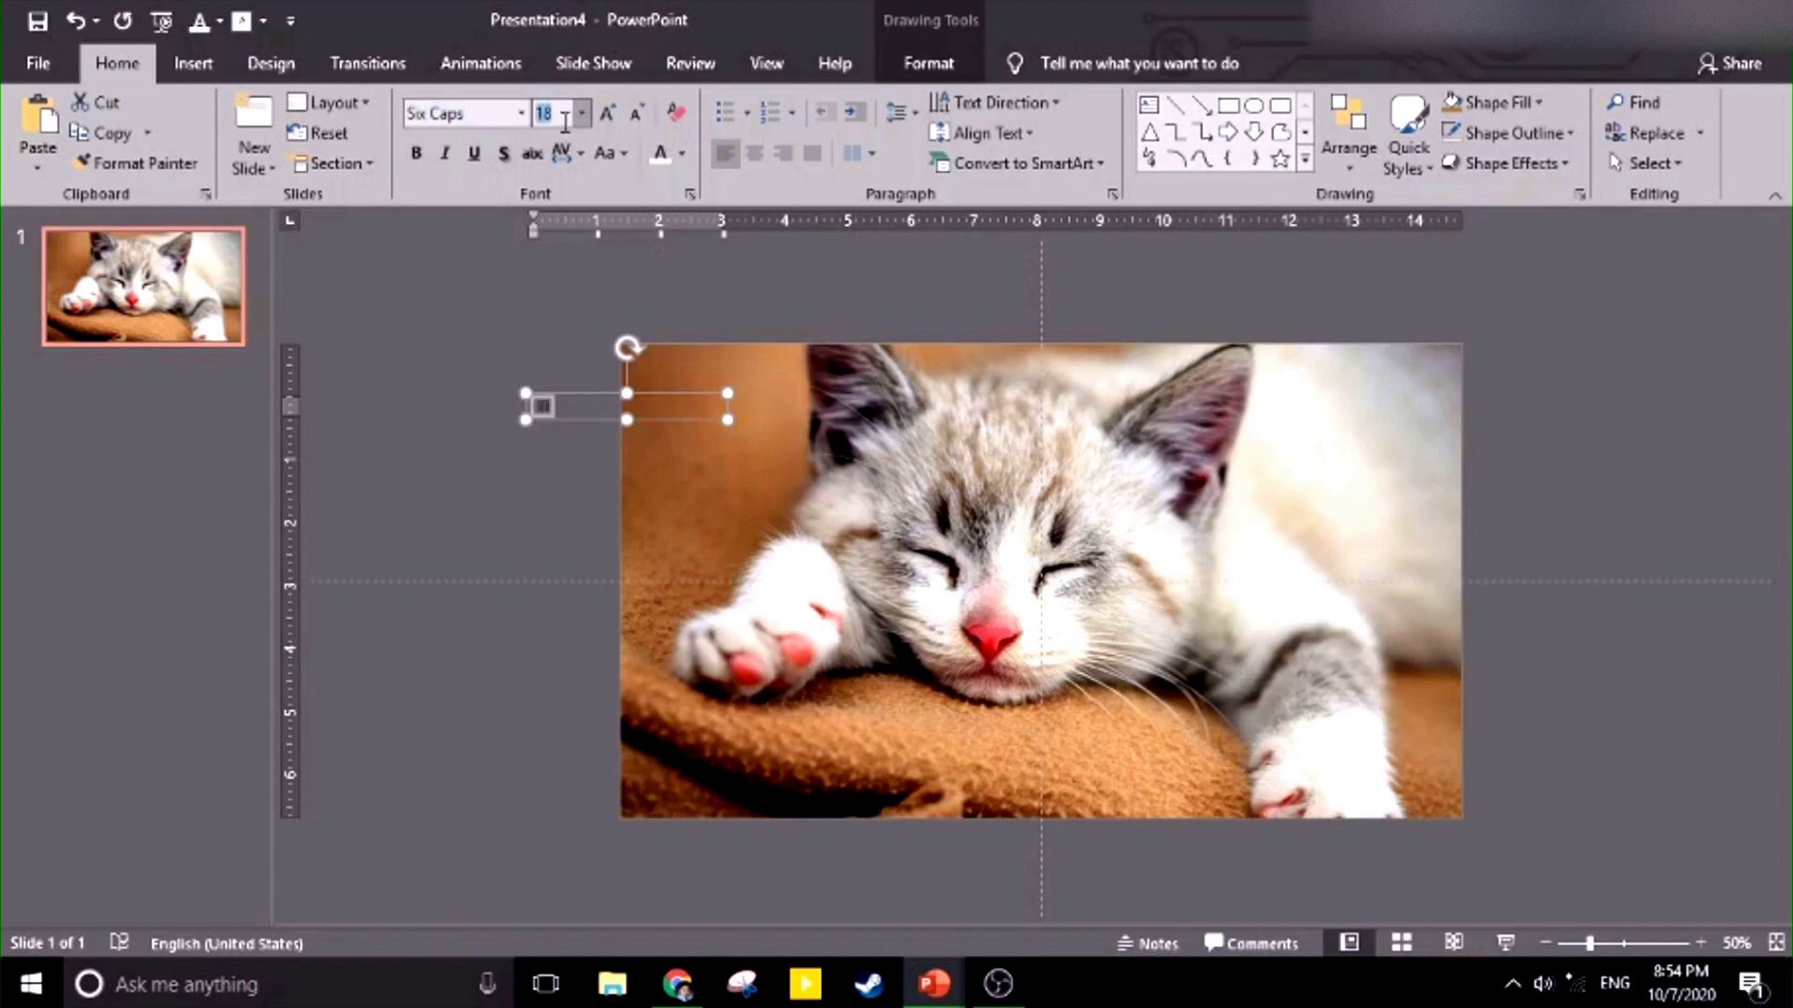
pyautogui.write('150')
pyautogui.press('Return')
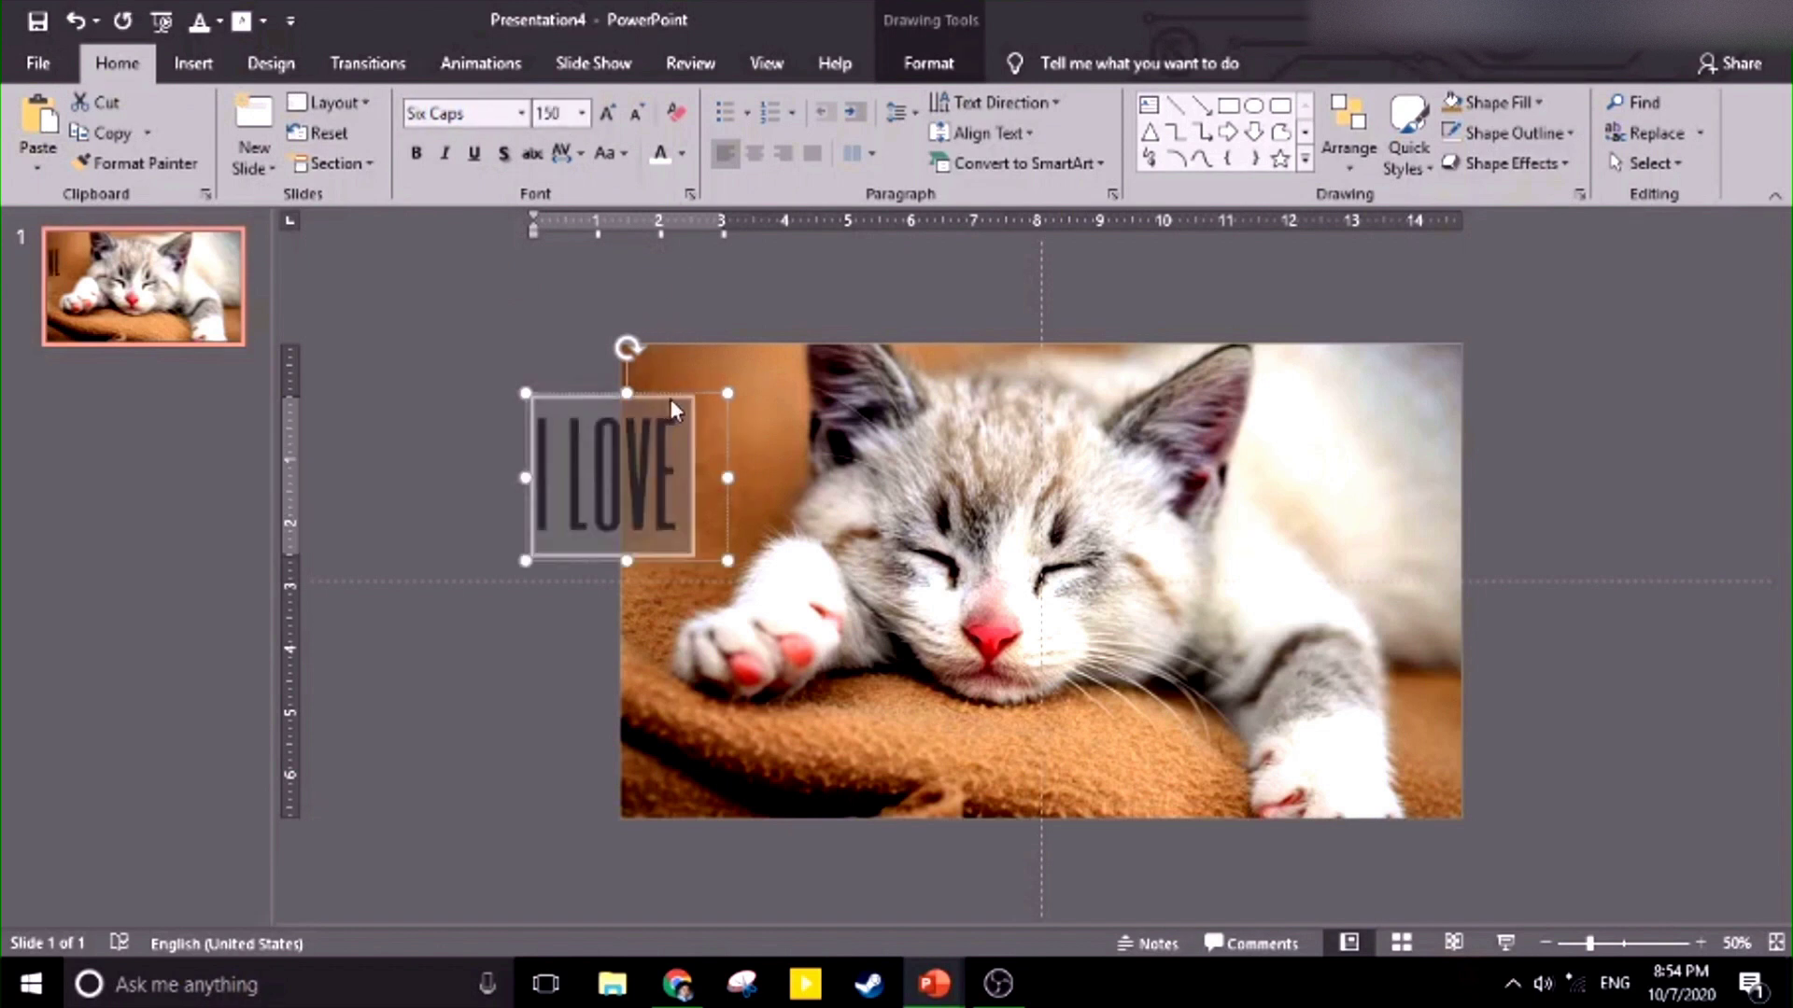
pyautogui.moveTo(674, 397); pyautogui.dragTo(783, 356)
pyautogui.click(660, 152)
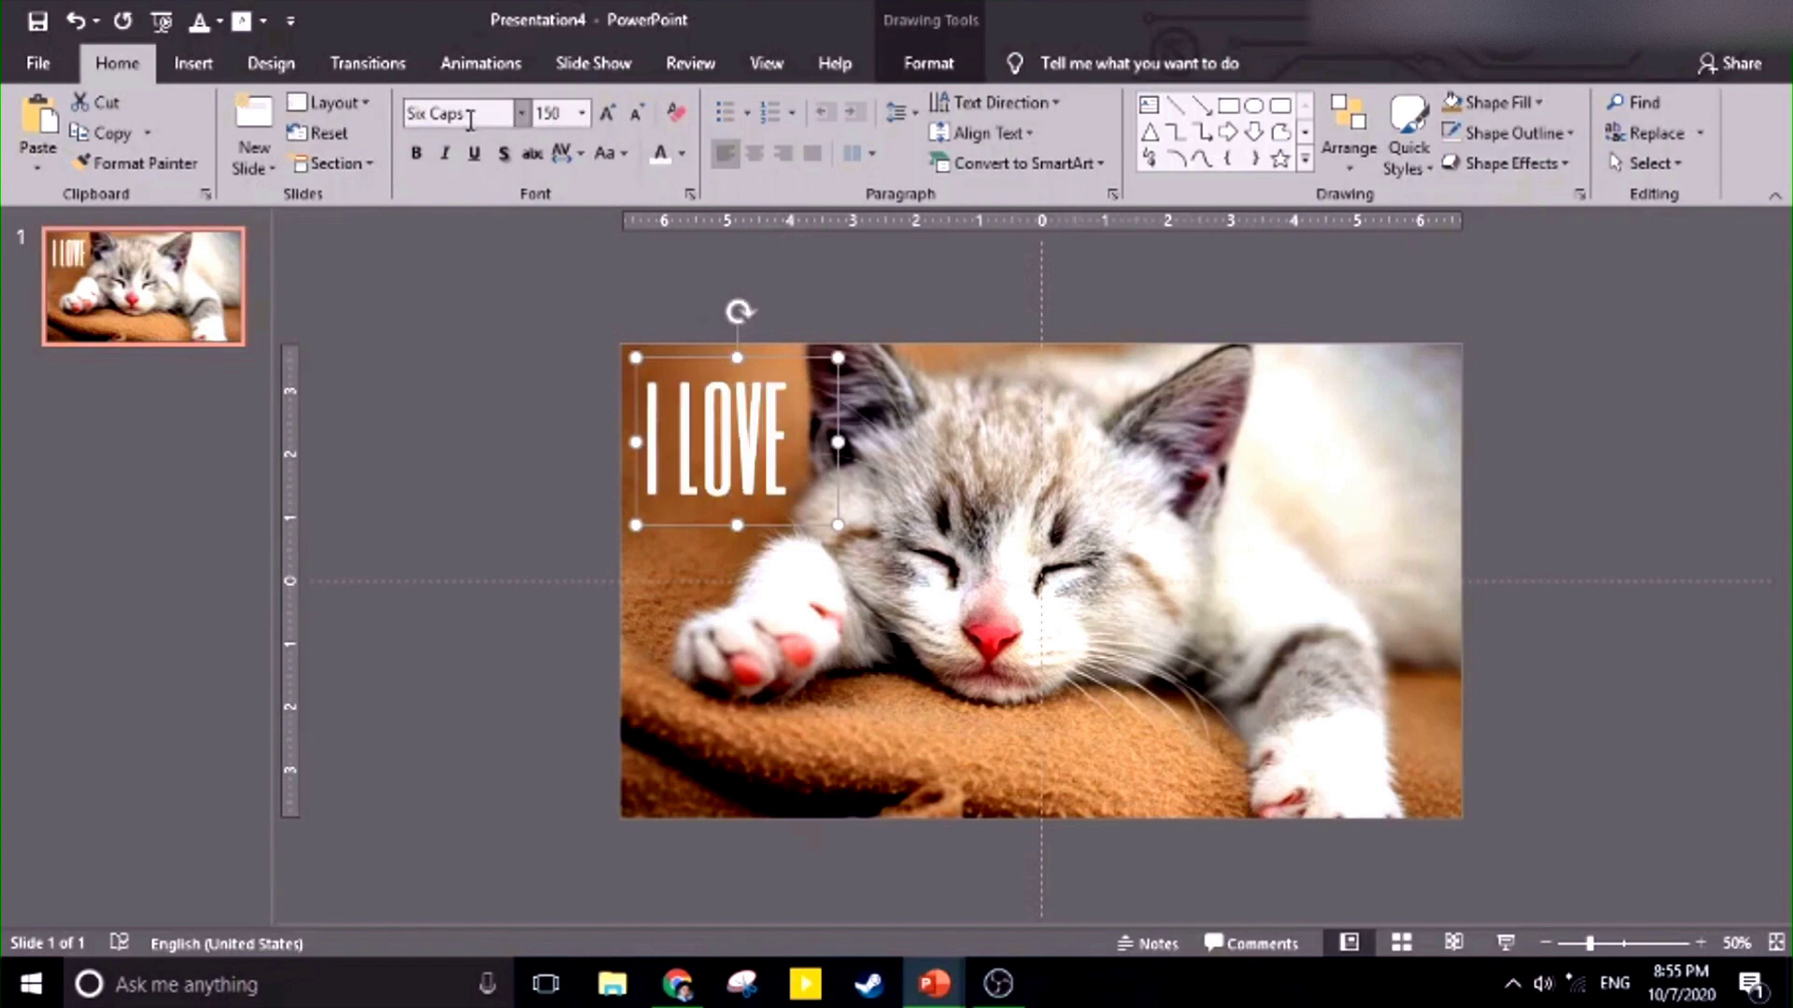
# Draw a straight line along the top of the 'I LOVE' text.
pyautogui.click(193, 63)
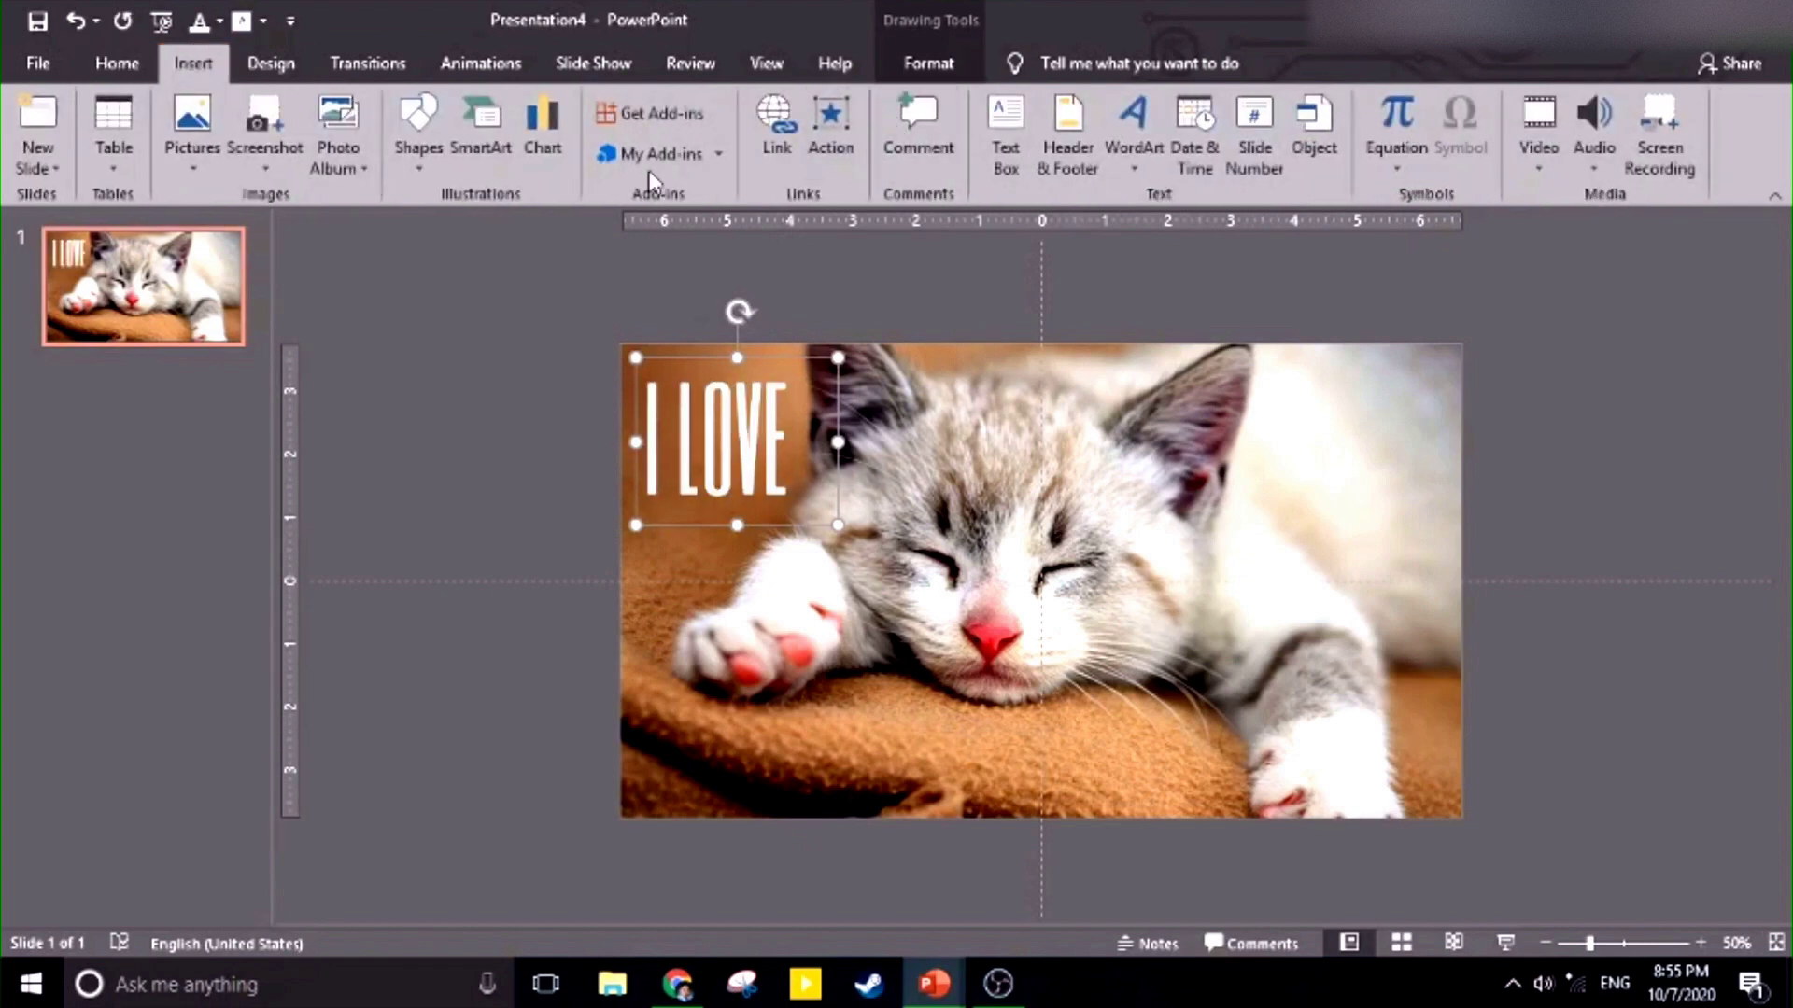
pyautogui.click(417, 131)
pyautogui.click(444, 230)
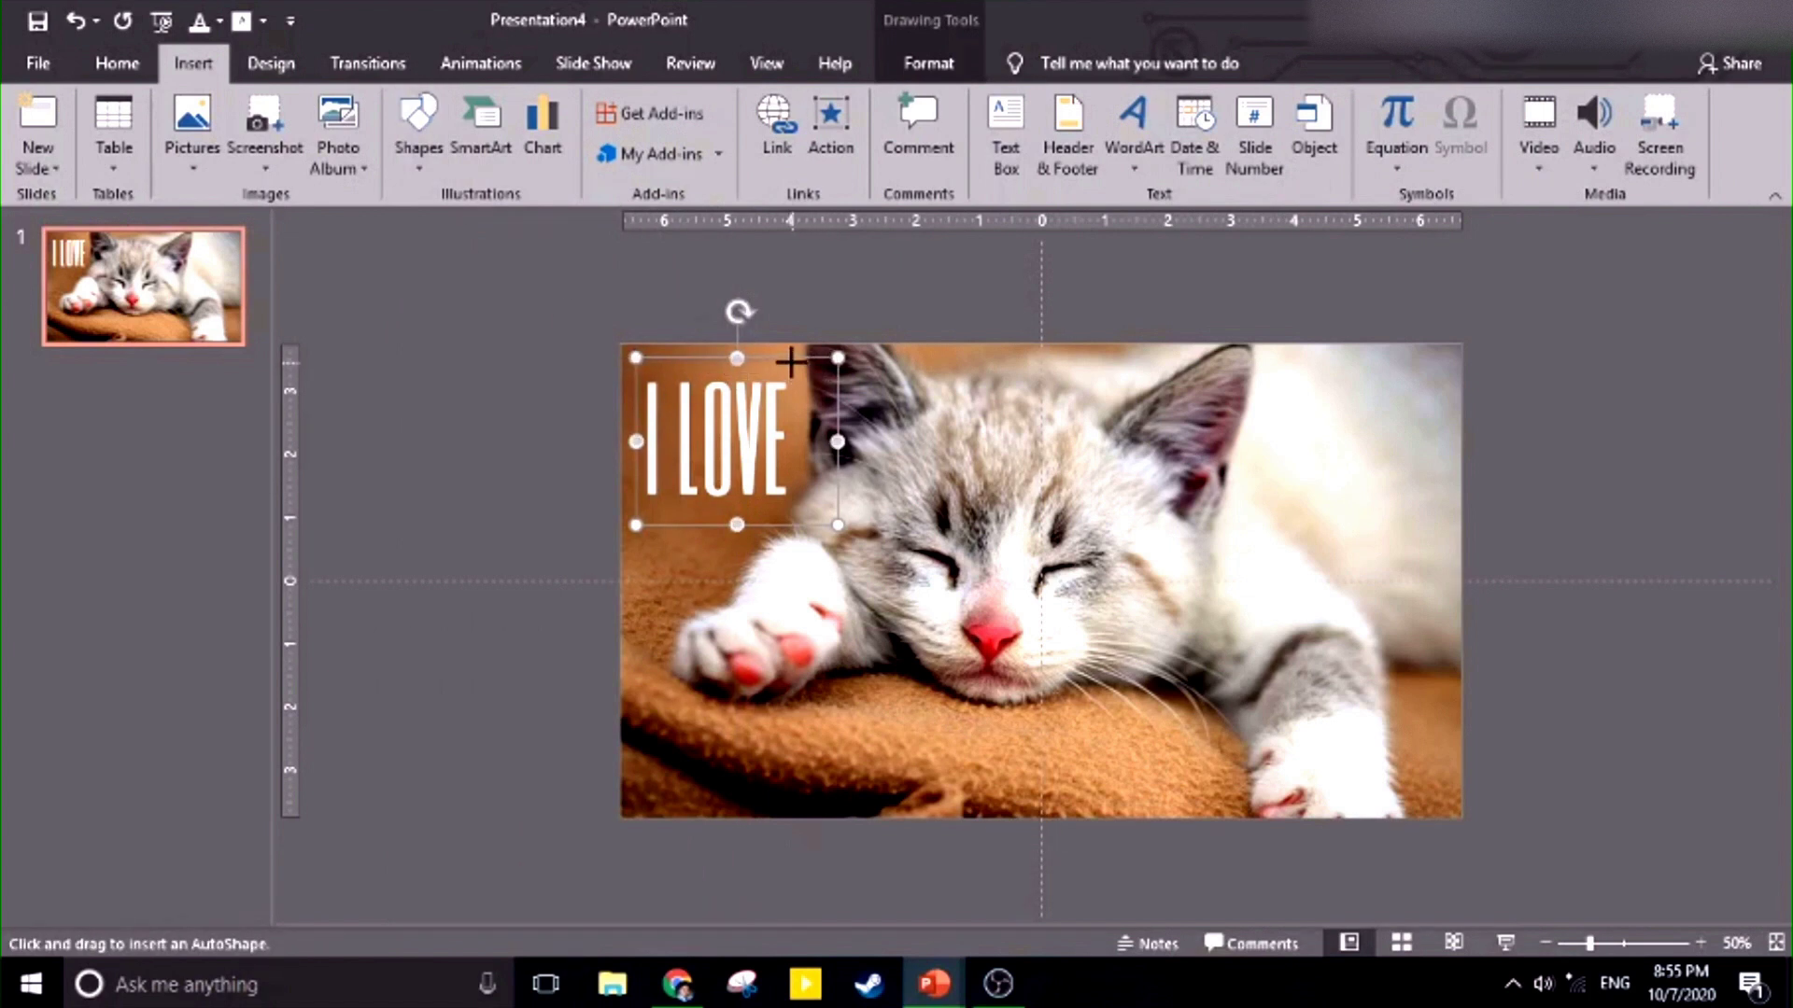
pyautogui.moveTo(791, 361); pyautogui.dragTo(636, 360)
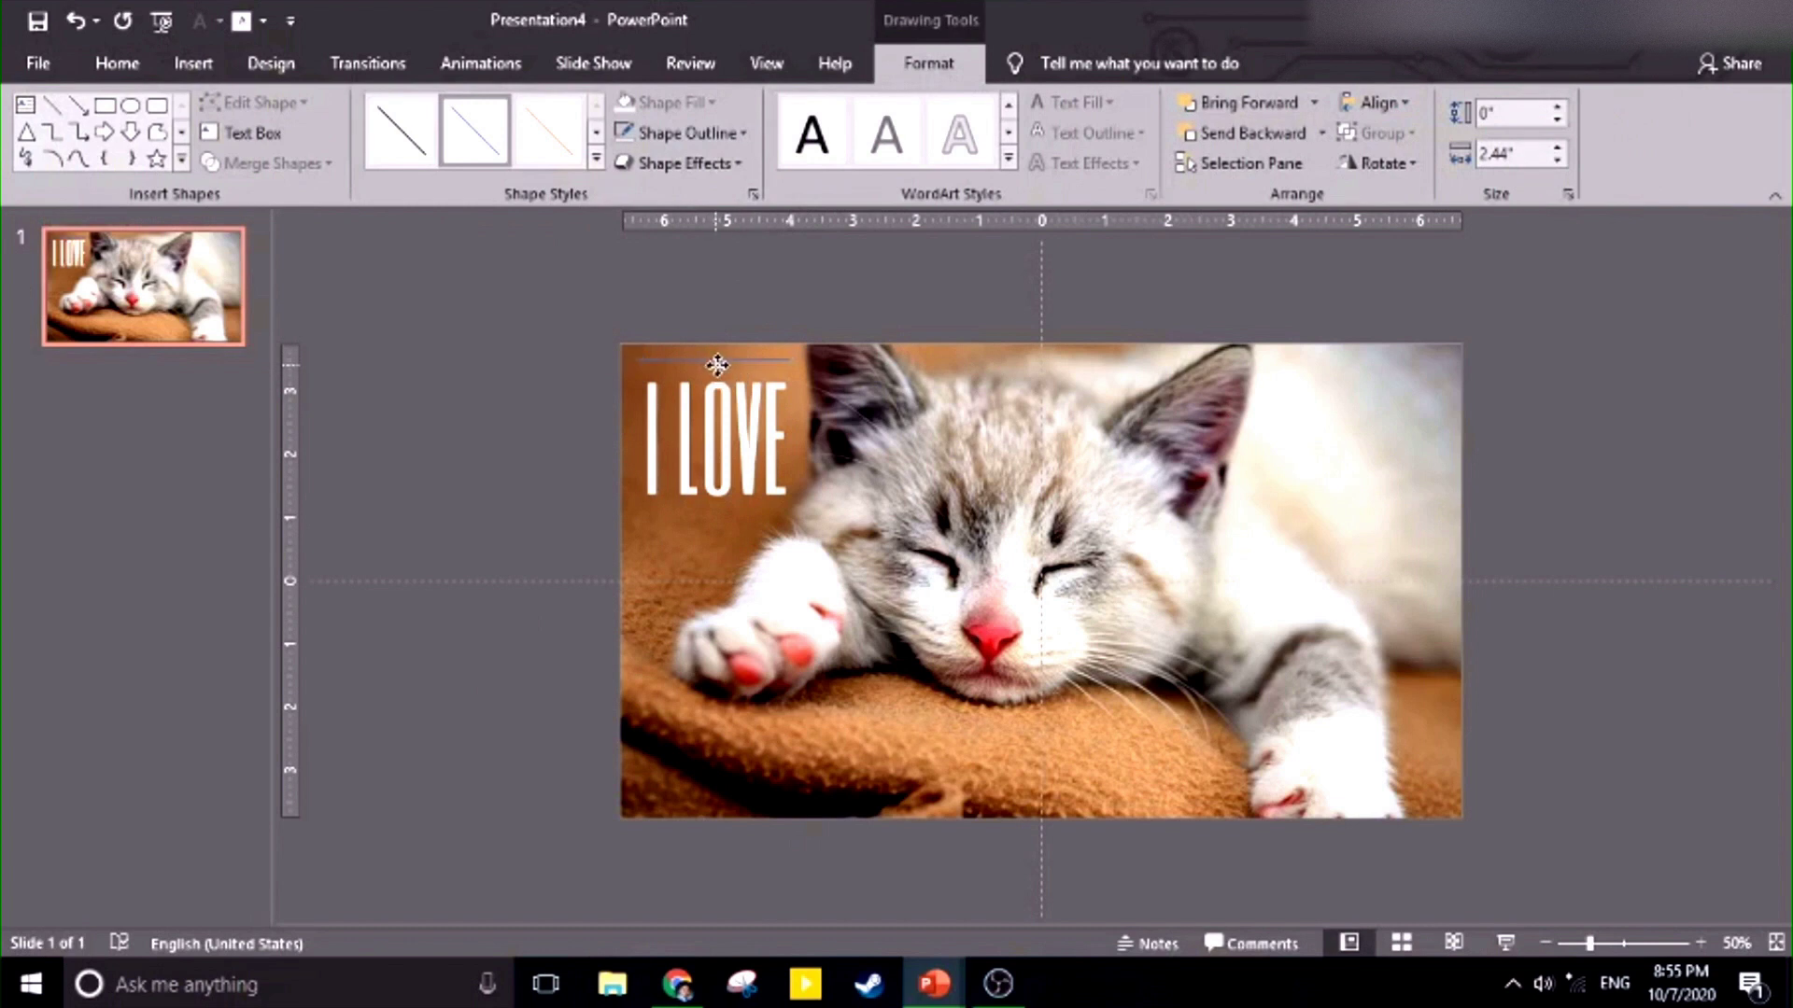
pyautogui.click(642, 358)
pyautogui.click(643, 358)
pyautogui.click(686, 360)
pyautogui.hotkey('ctrl', 'z')
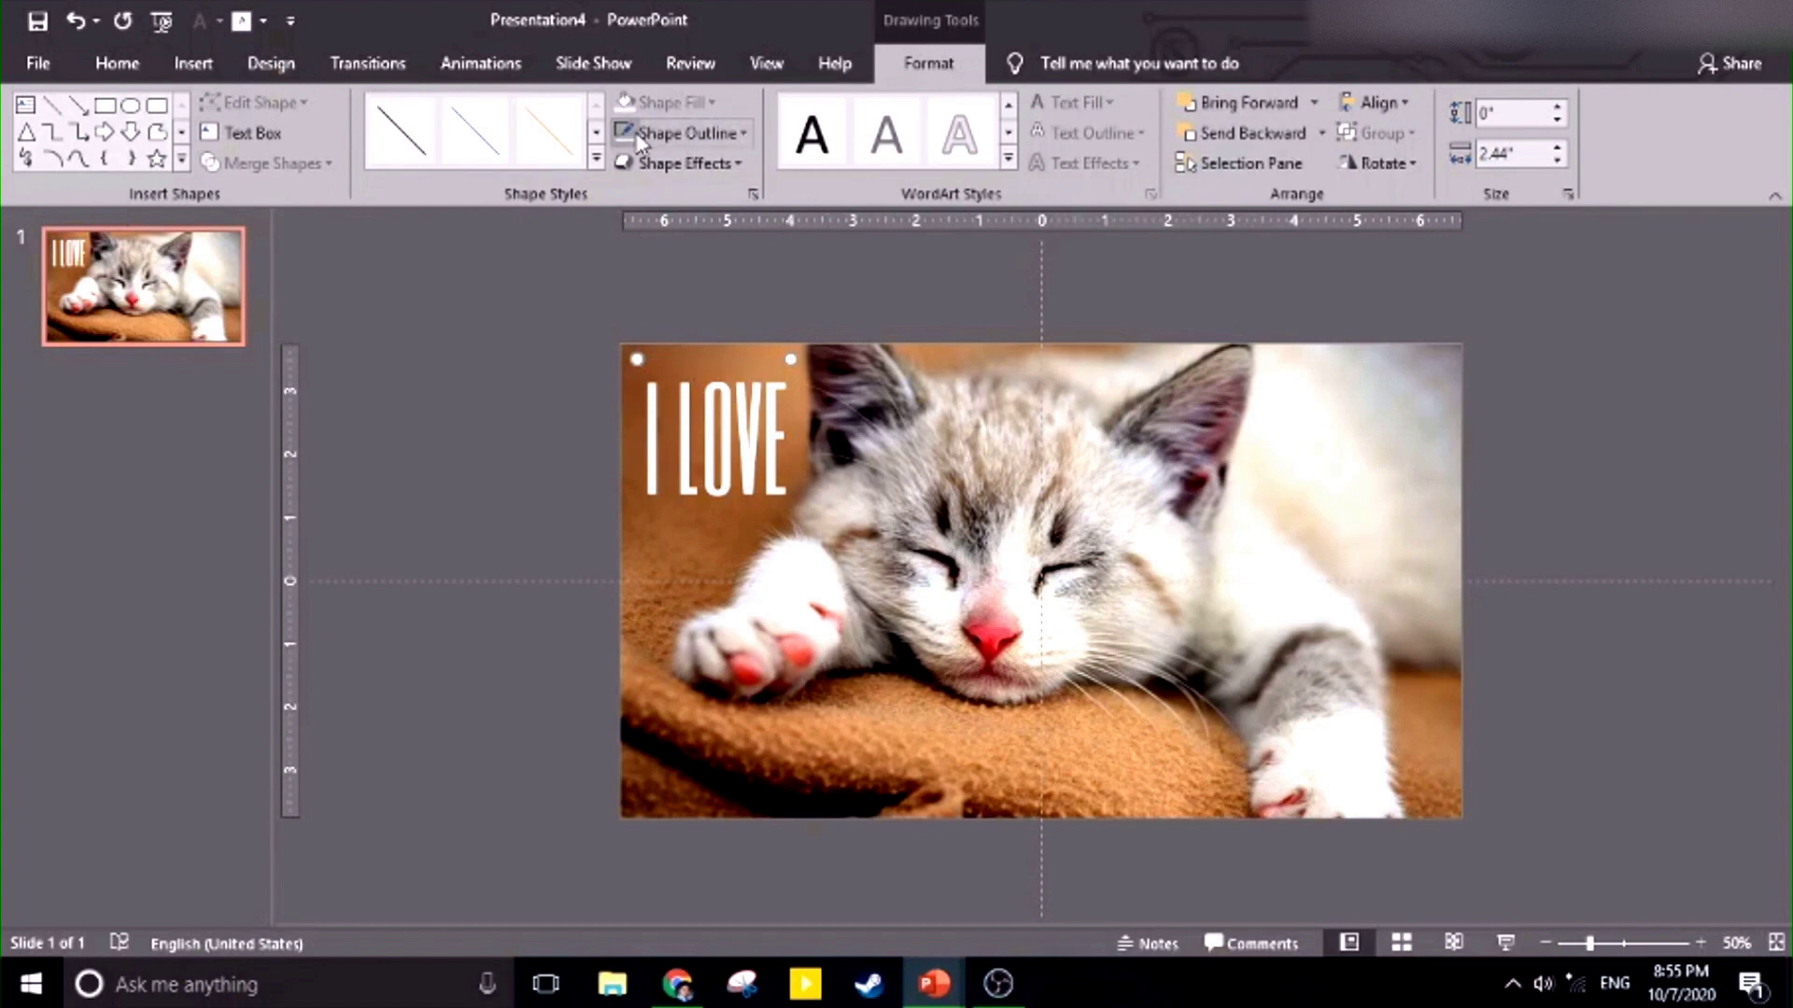
# Make the line white with a 6 pt weight.
pyautogui.click(637, 138)
pyautogui.click(629, 186)
pyautogui.click(674, 140)
pyautogui.moveTo(742, 466)
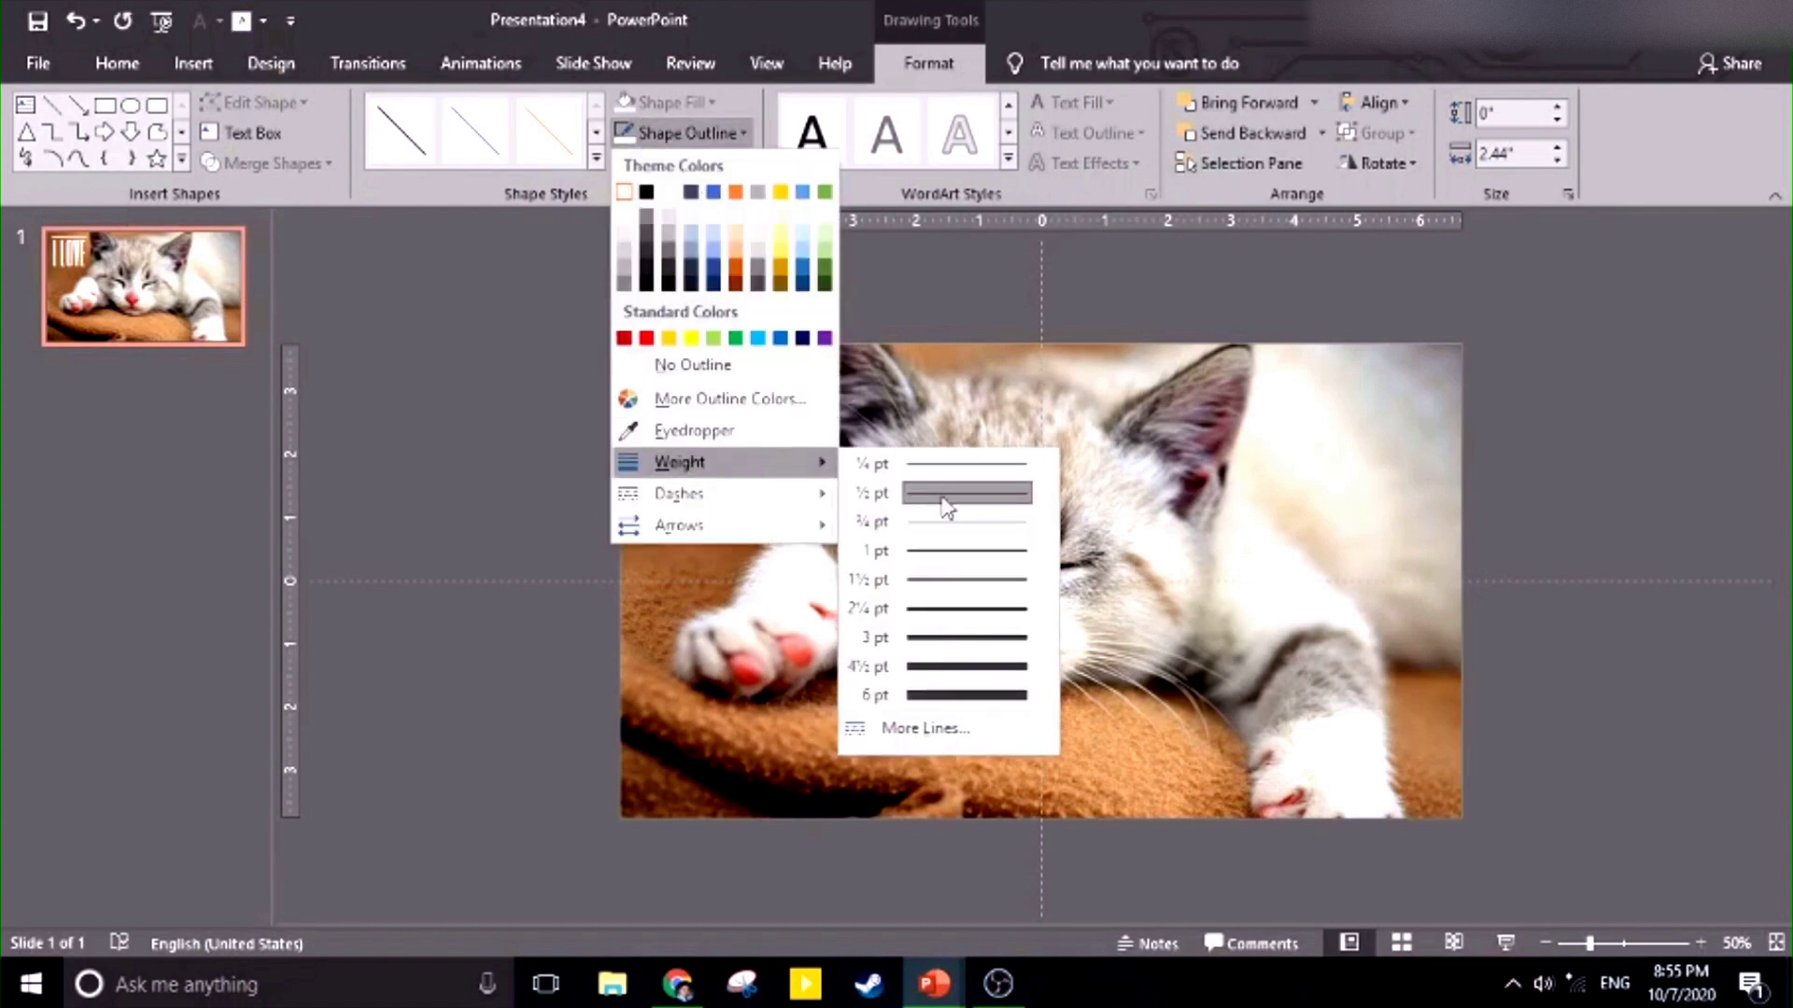
pyautogui.click(967, 696)
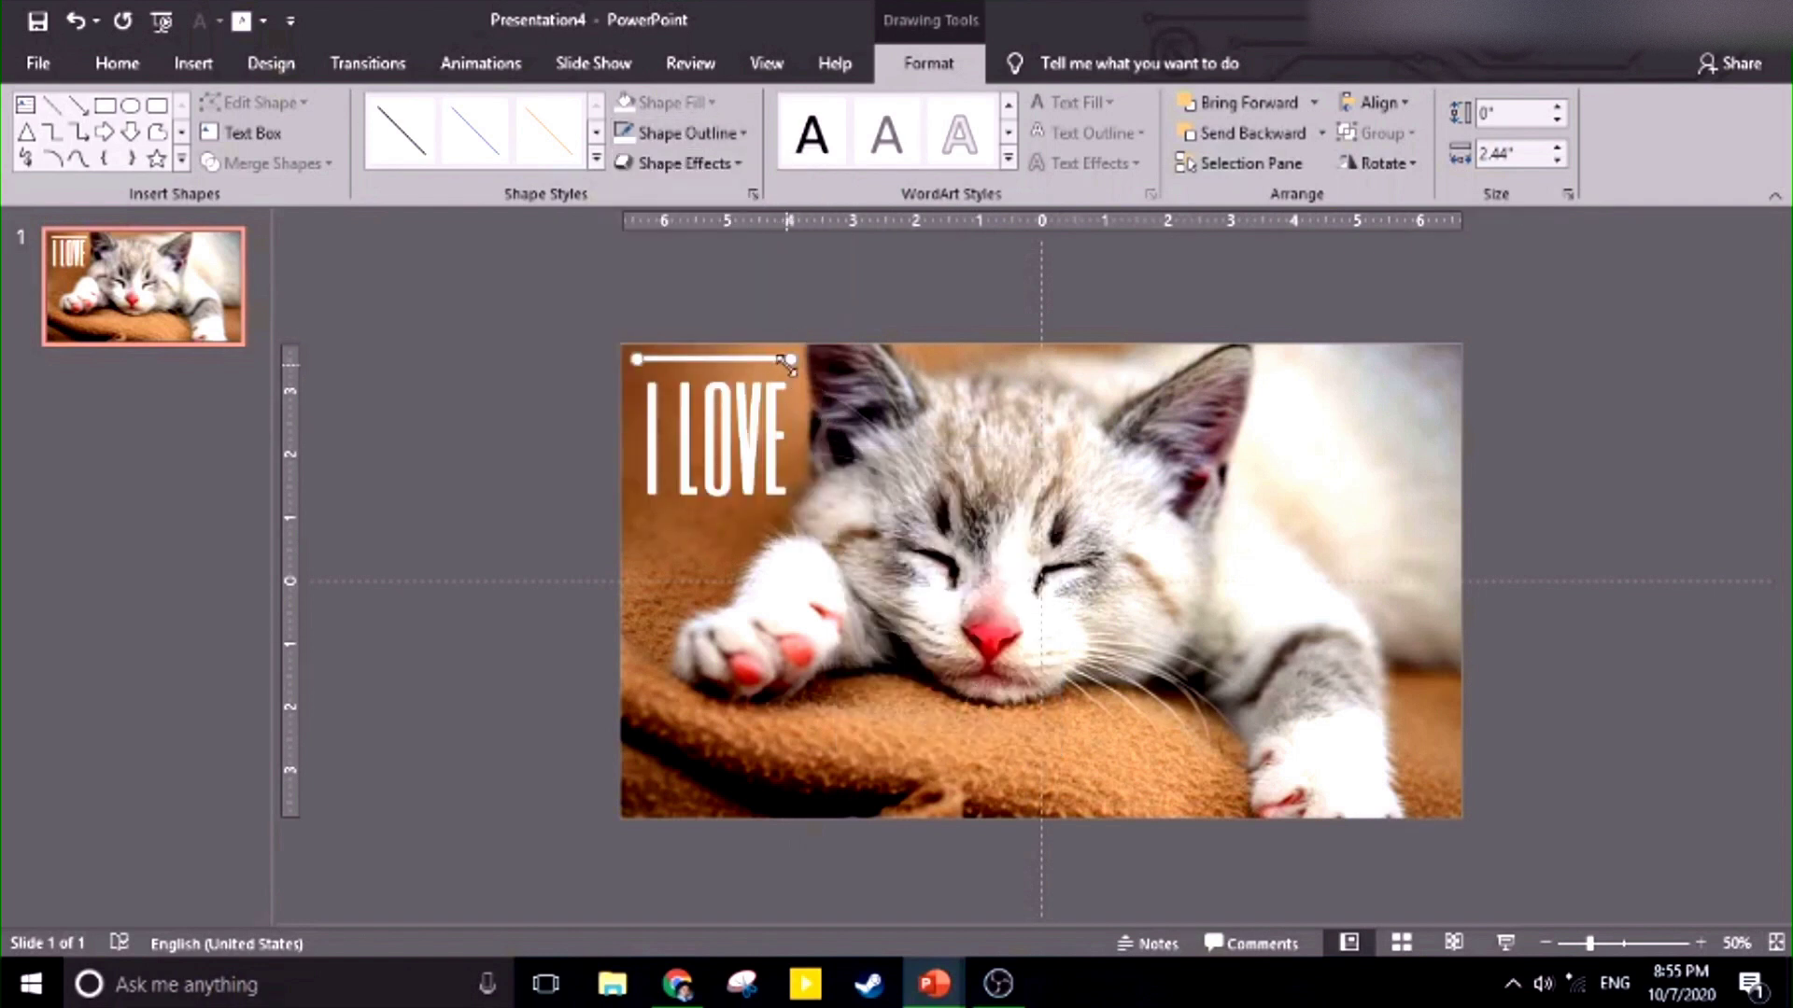
# Copy the line below 'I LOVE' and group both lines with the text.
pyautogui.moveTo(756, 360); pyautogui.dragTo(756, 512)
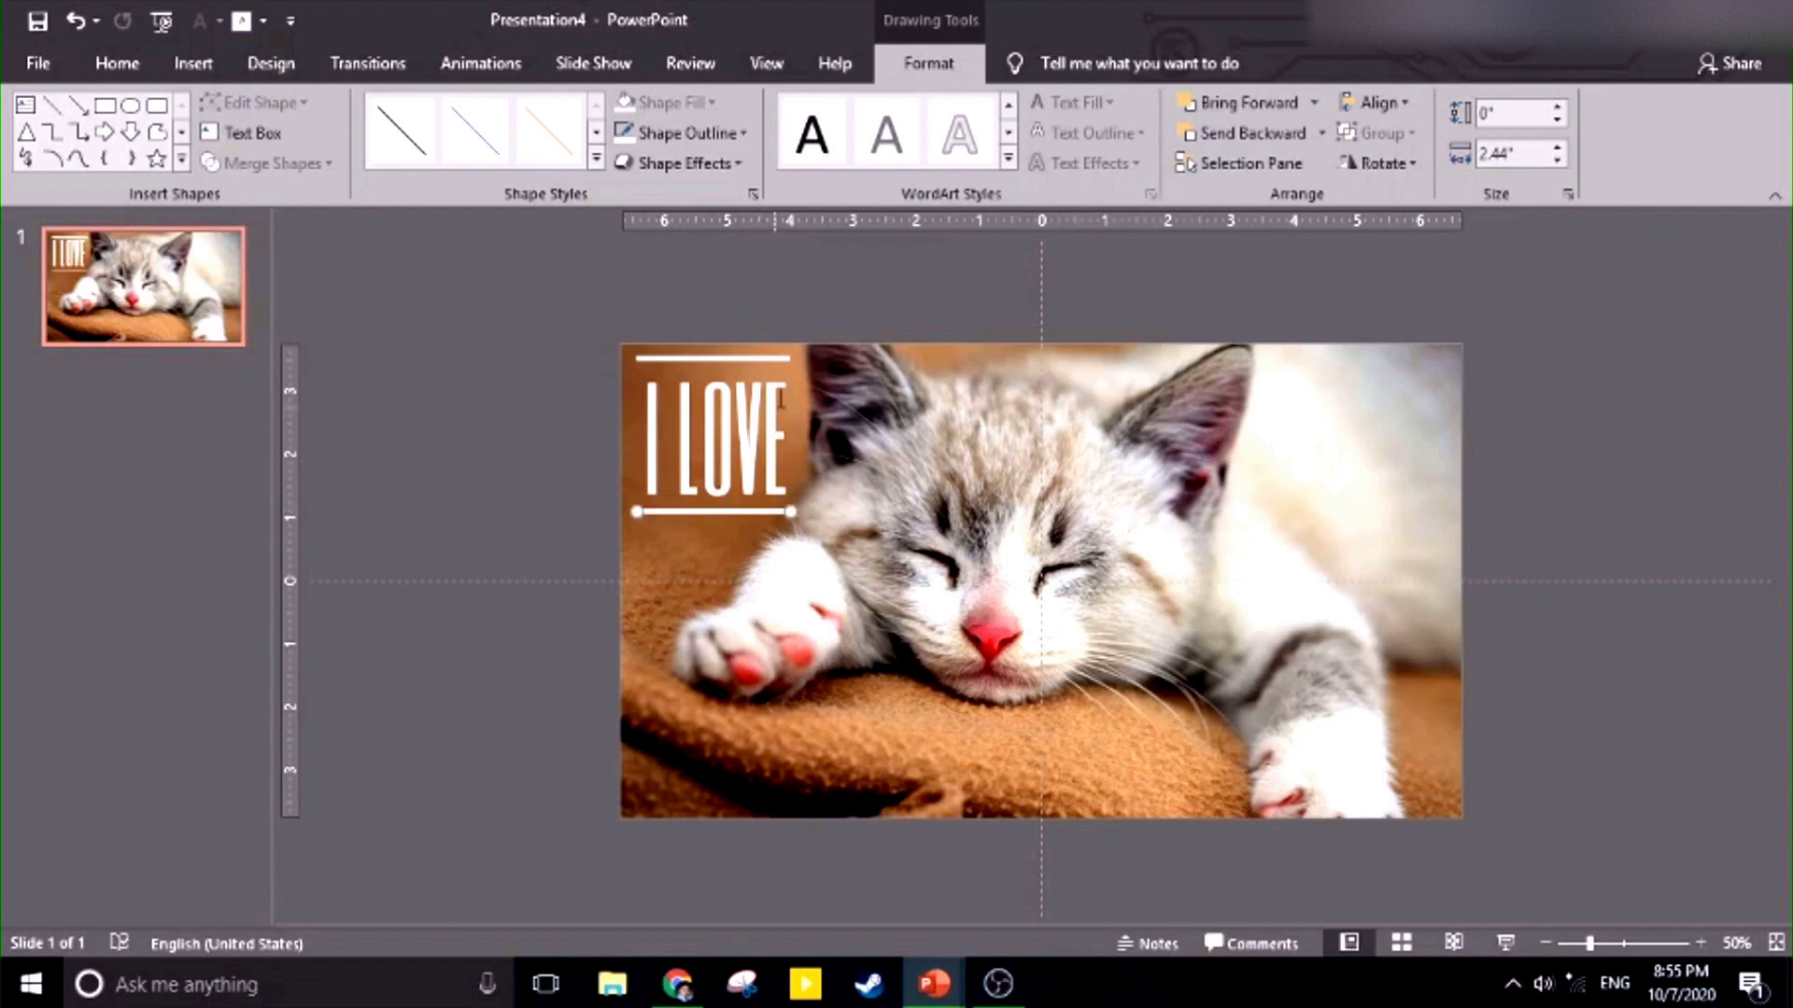
pyautogui.keyDown('shift'); pyautogui.click(784, 359); pyautogui.keyUp('shift')
pyautogui.keyDown('shift'); pyautogui.click(764, 408); pyautogui.keyUp('shift')
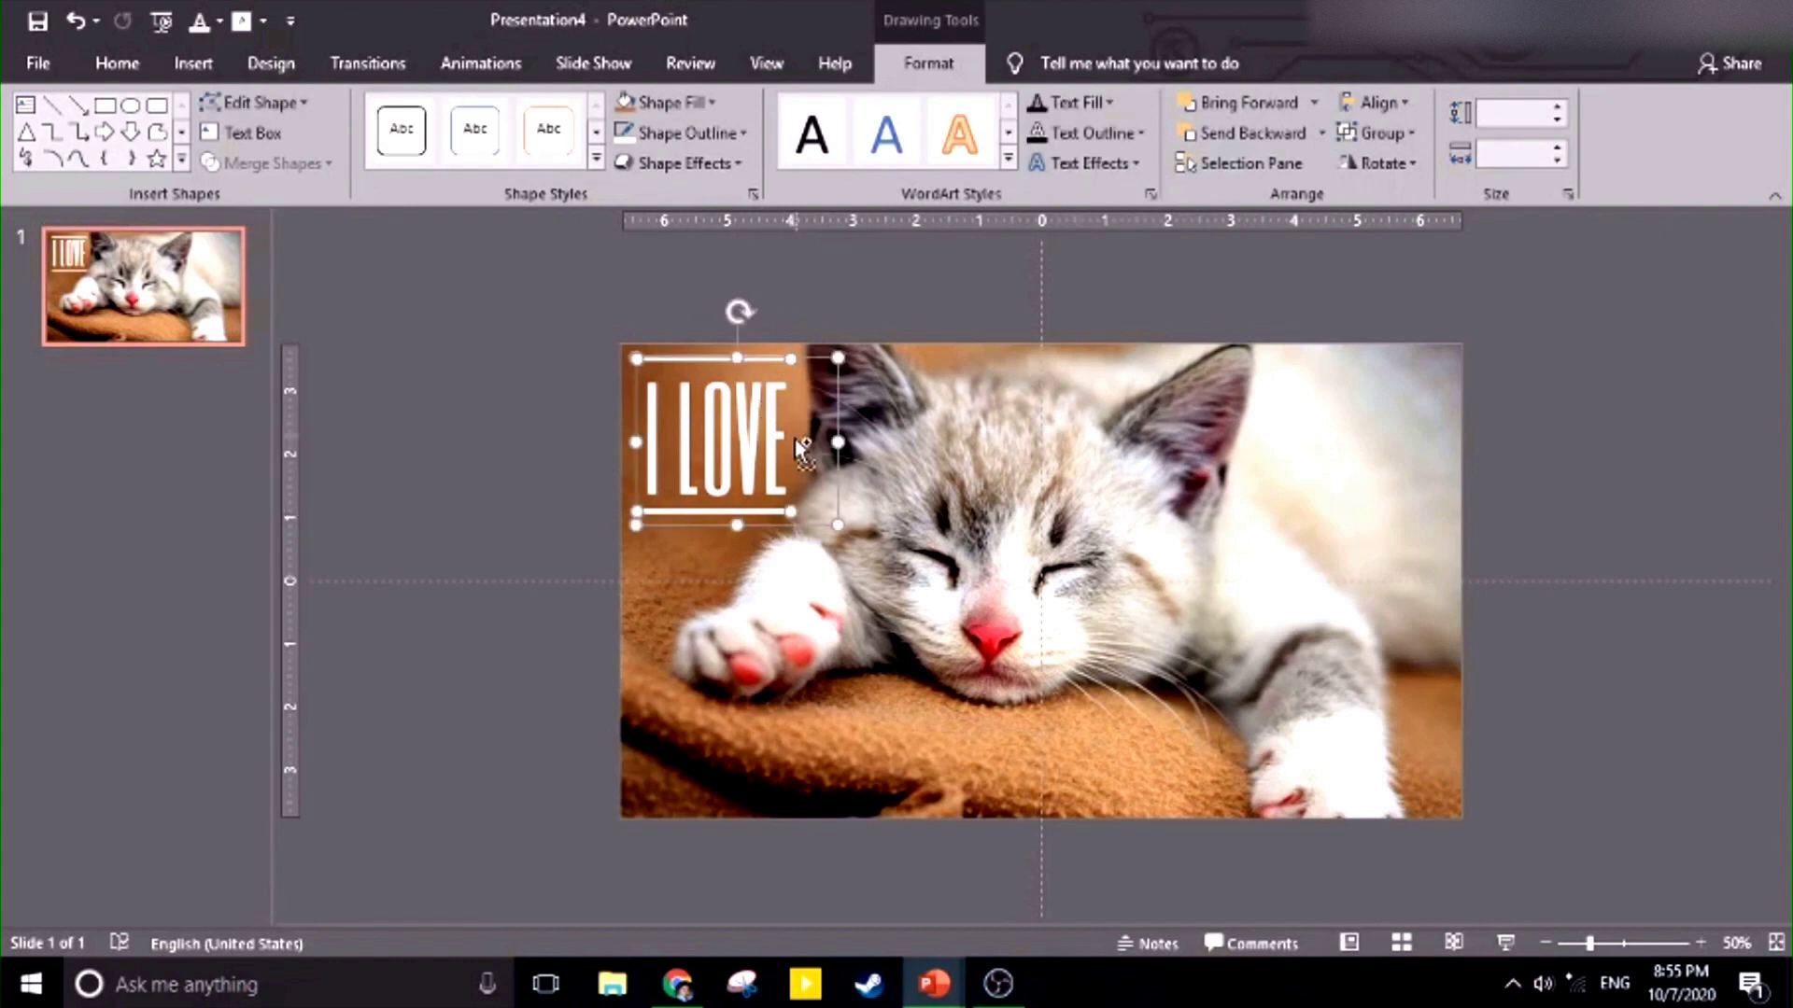
pyautogui.hotkey('ctrl', 'g')
pyautogui.click(495, 382)
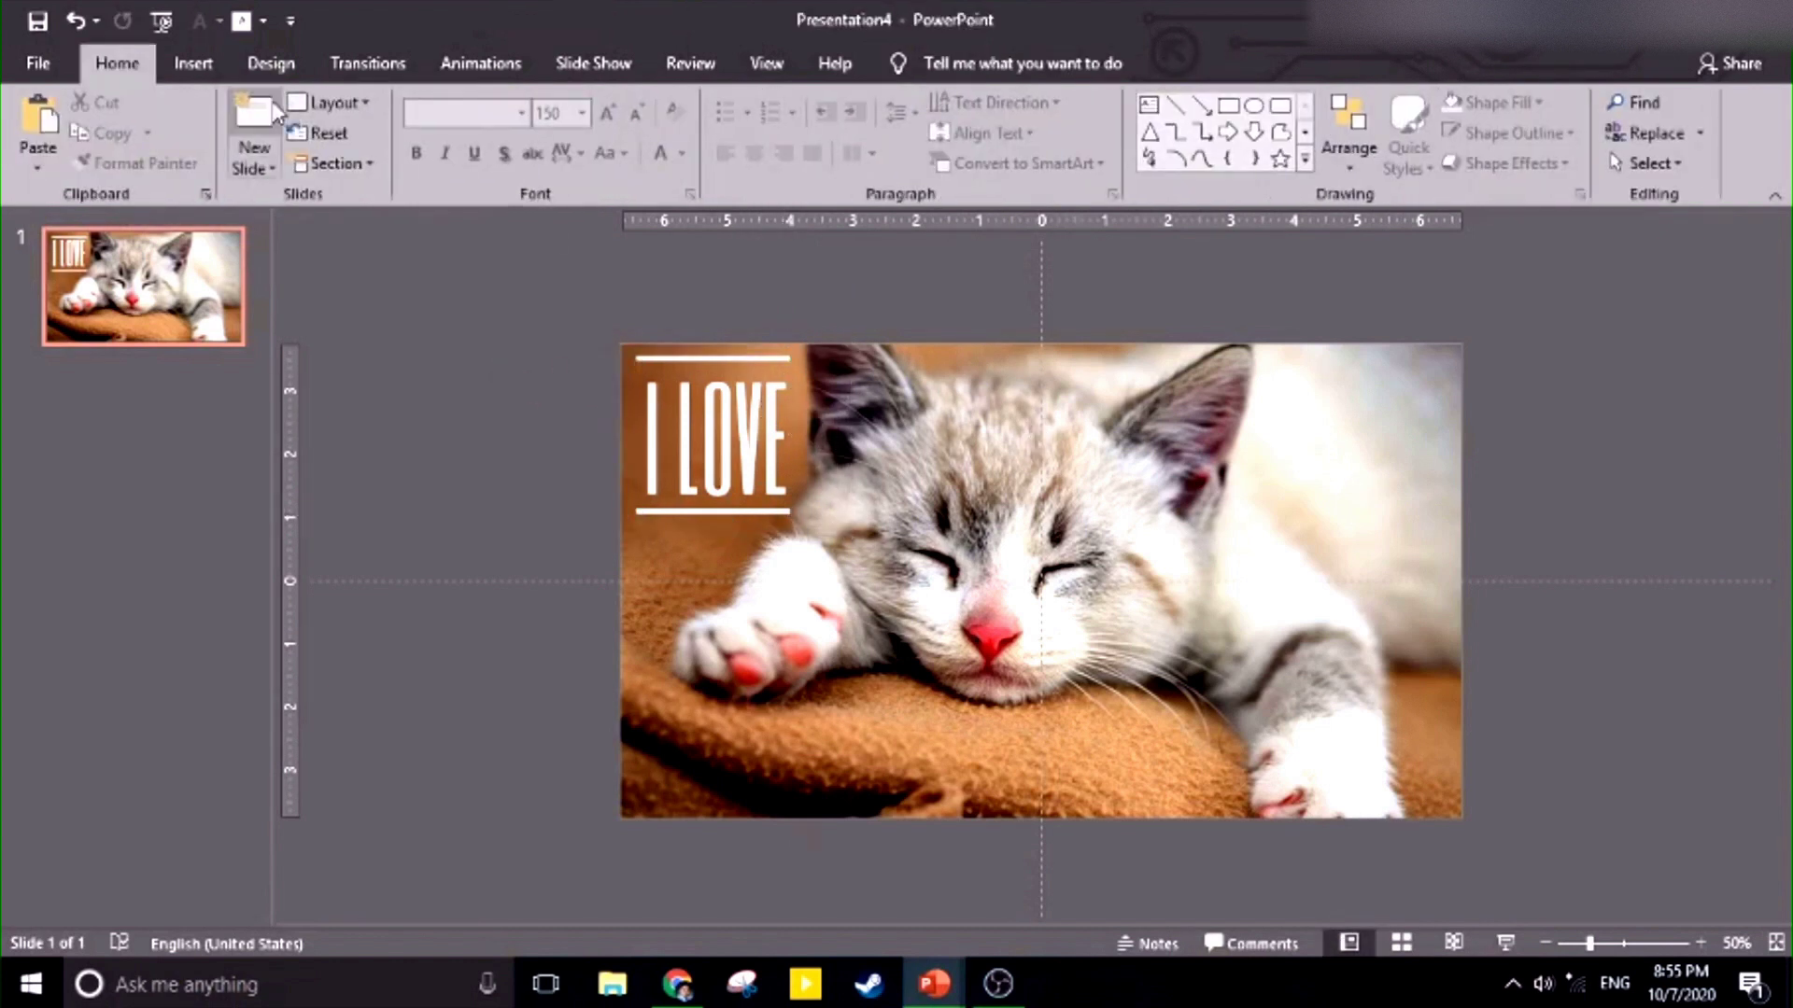
# Draw a rectangle covering the whole slide.
pyautogui.click(193, 64)
pyautogui.click(413, 126)
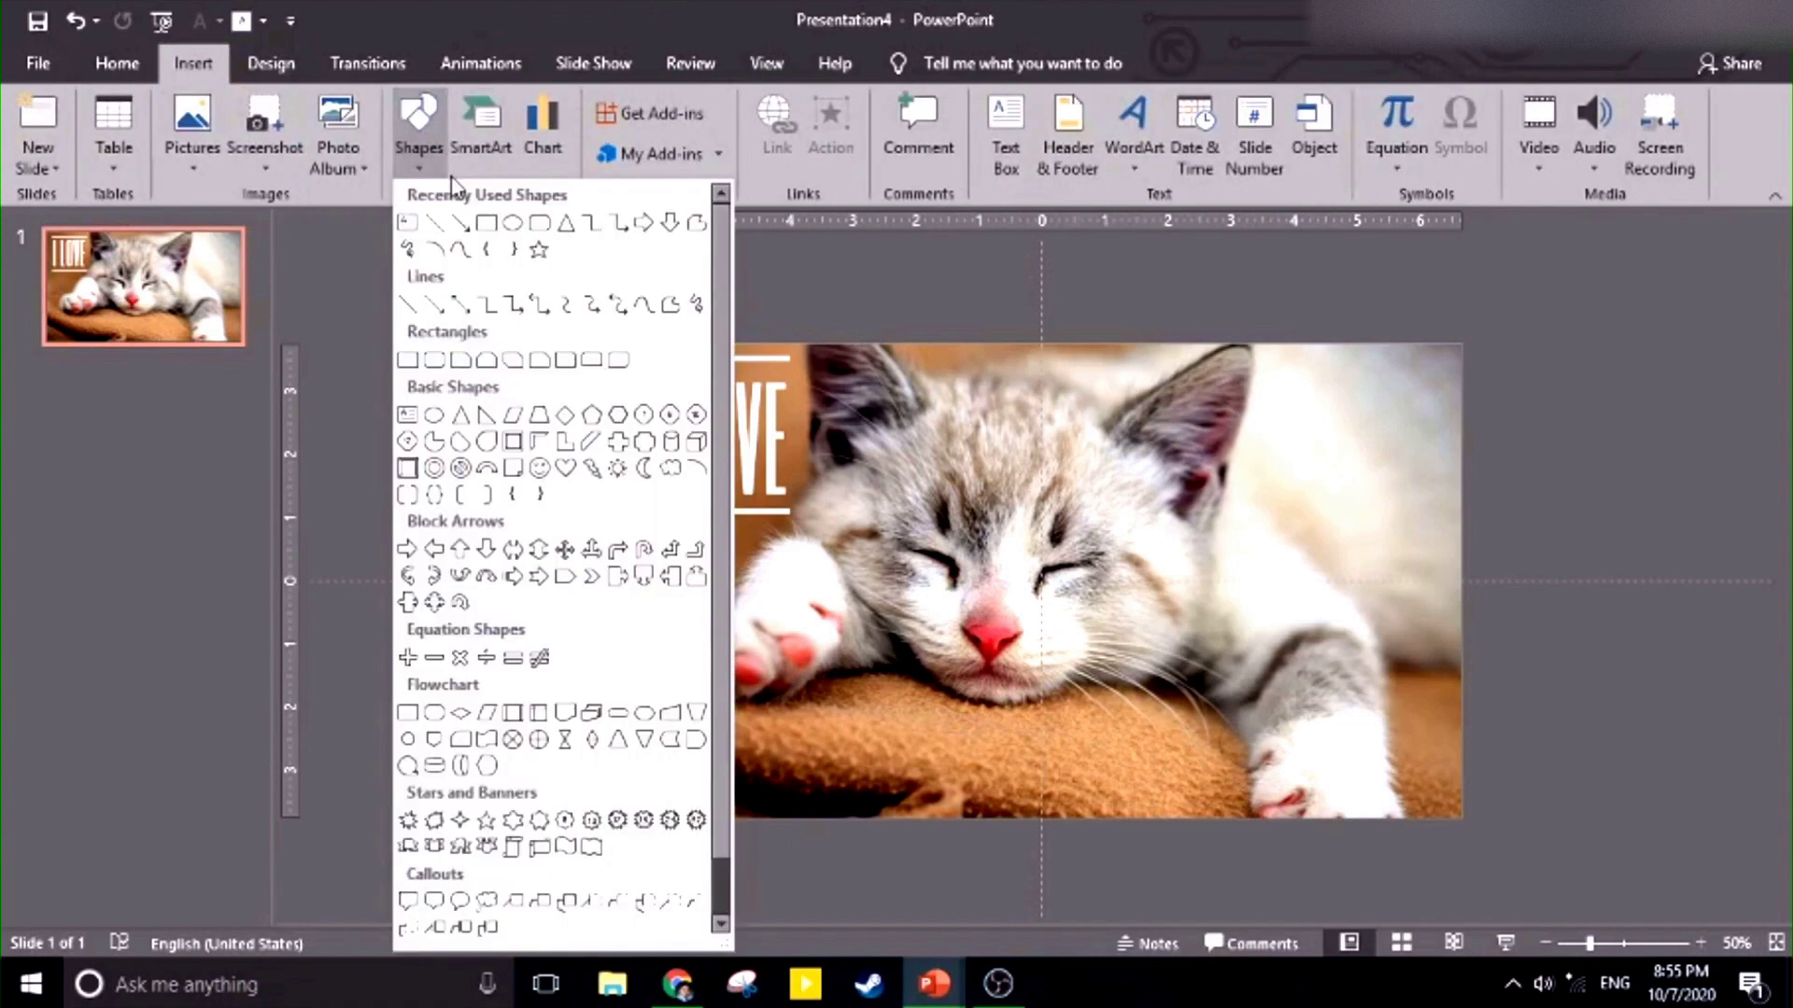
pyautogui.click(486, 223)
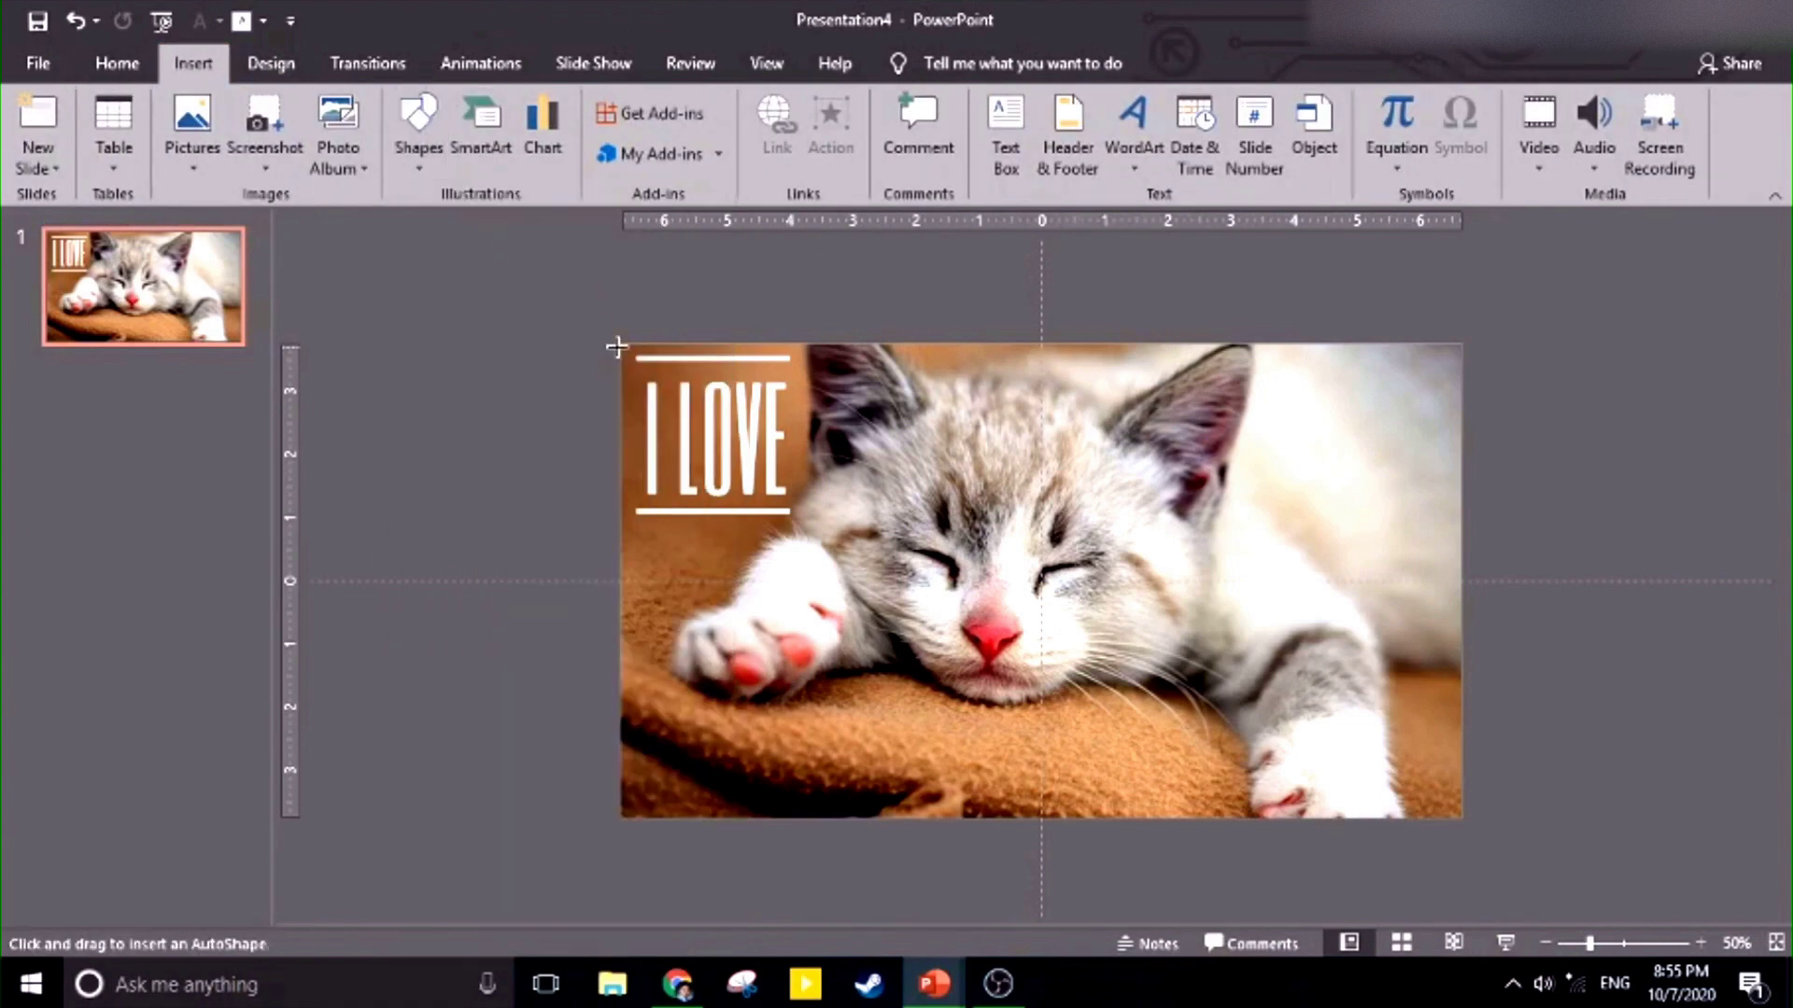
pyautogui.moveTo(616, 341)
pyautogui.mouseDown()
pyautogui.moveTo(884, 596)
pyautogui.moveTo(1353, 796)
pyautogui.moveTo(1459, 819)
pyautogui.mouseUp()
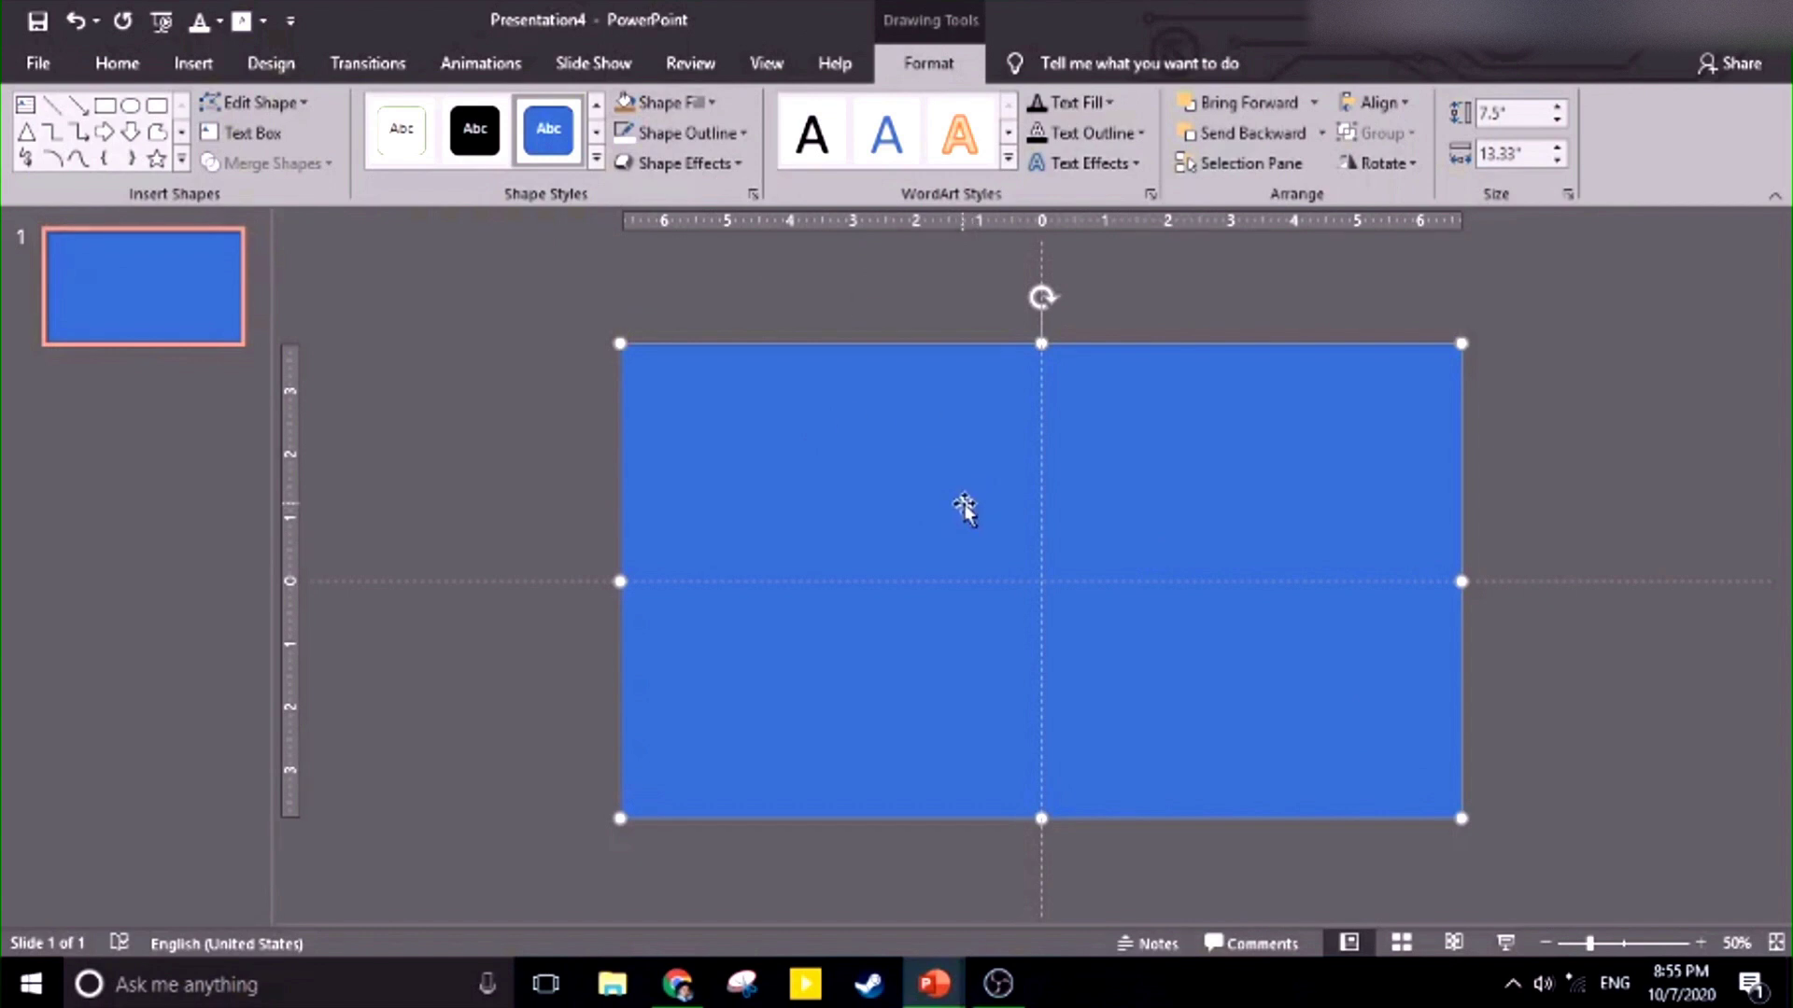
# Remove the rectangle's outline and move it down below the kitten photo.
pyautogui.click(449, 424)
pyautogui.click(770, 416)
pyautogui.click(682, 133)
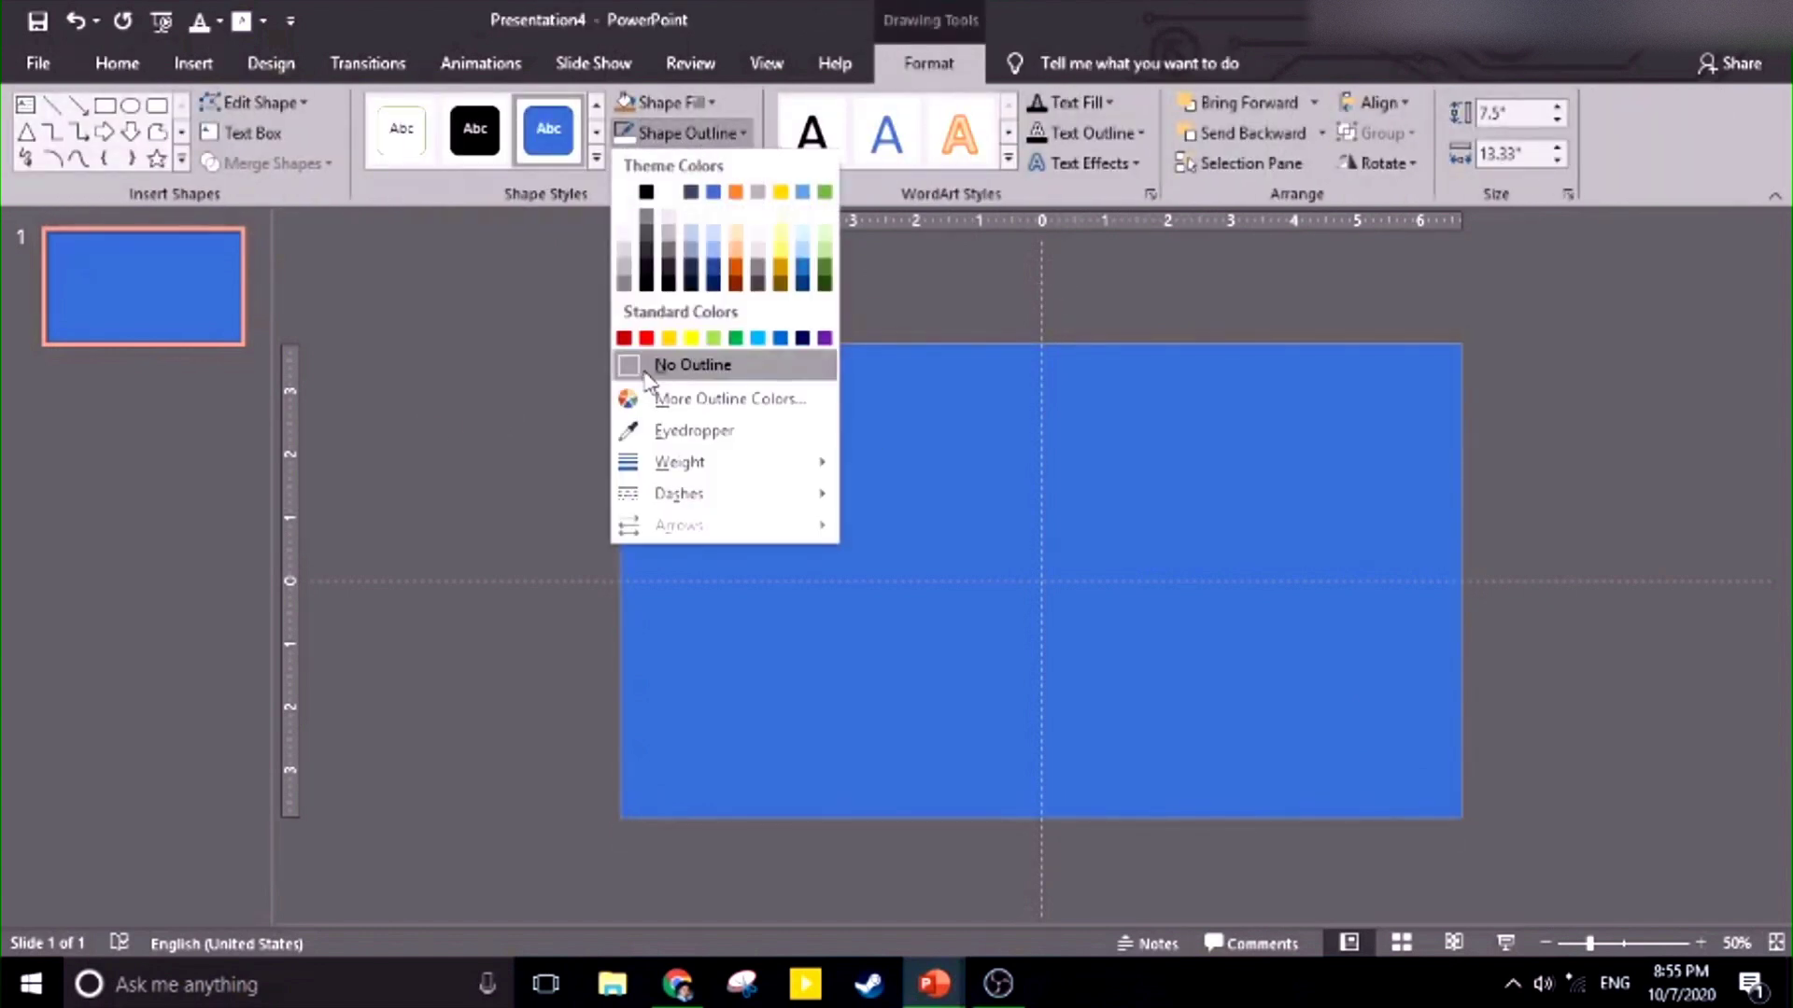
pyautogui.click(642, 366)
pyautogui.moveTo(929, 425); pyautogui.dragTo(917, 897)
# Fill the rectangle with the blanket's brown using the eyedropper.
pyautogui.scroll(-1, 961, 758)
pyautogui.scroll(-2, 962, 758)
pyautogui.keyDown('ctrl'); pyautogui.scroll(-2, 1019, 635); pyautogui.keyUp('ctrl')
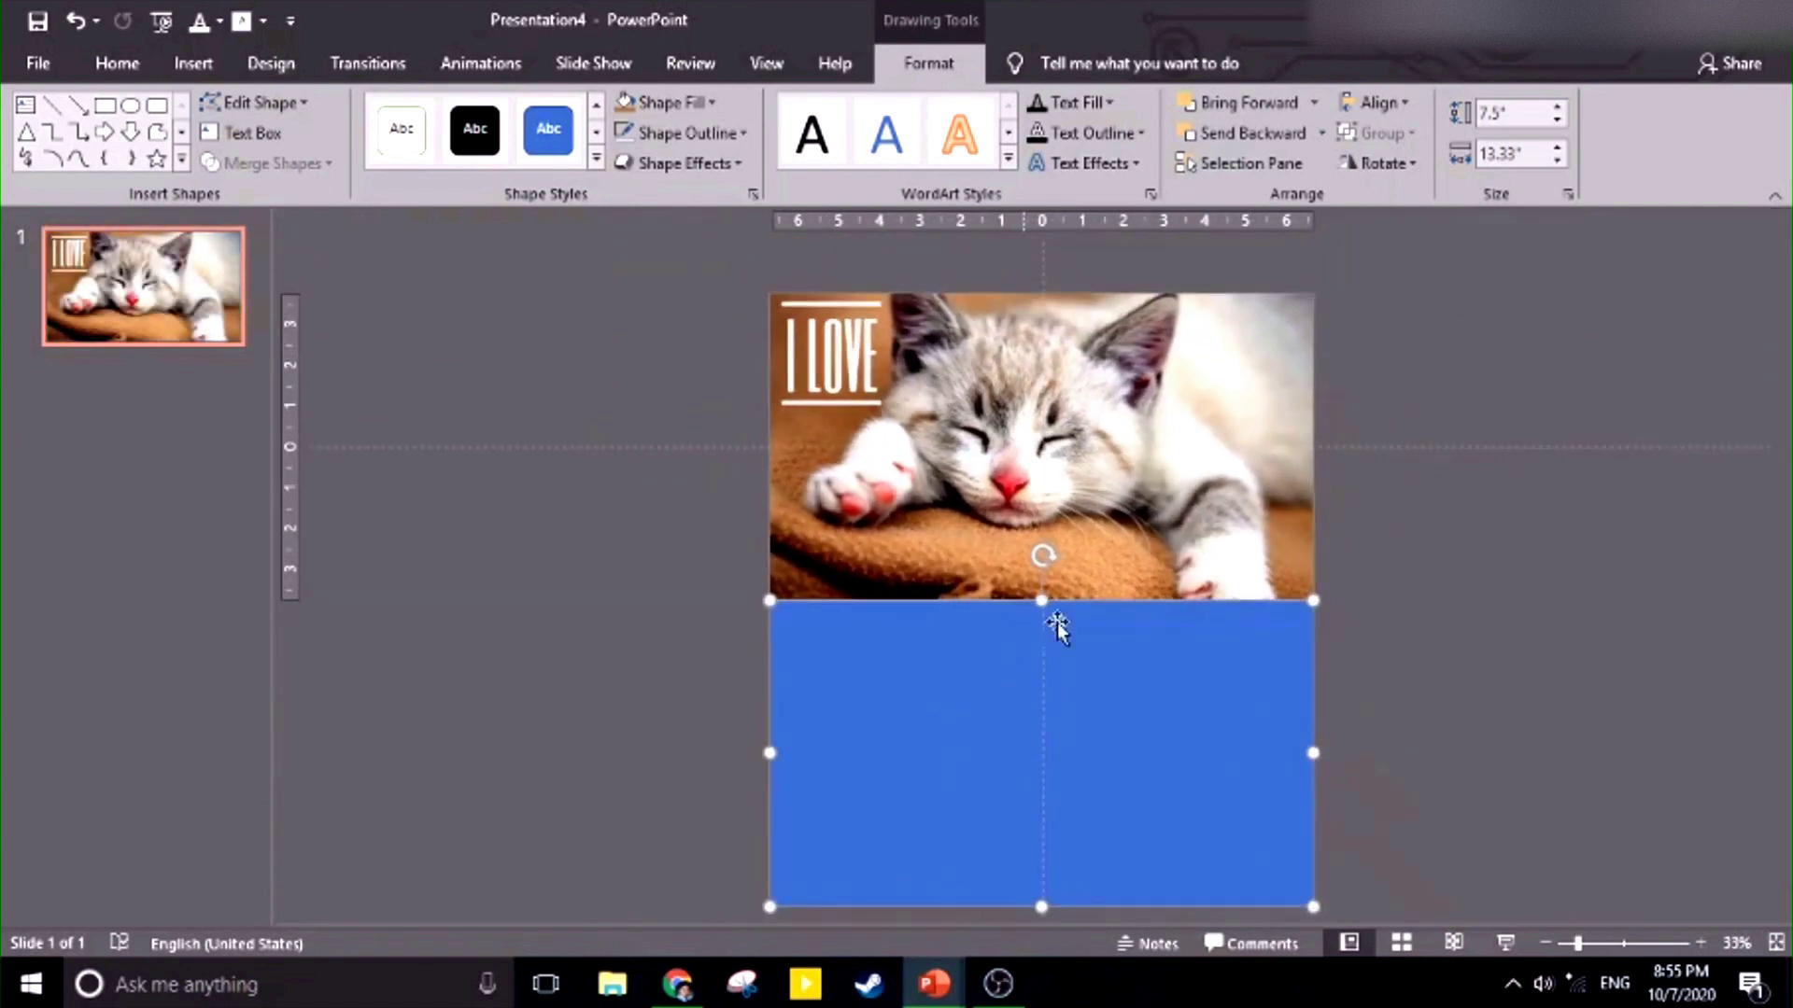
pyautogui.click(710, 101)
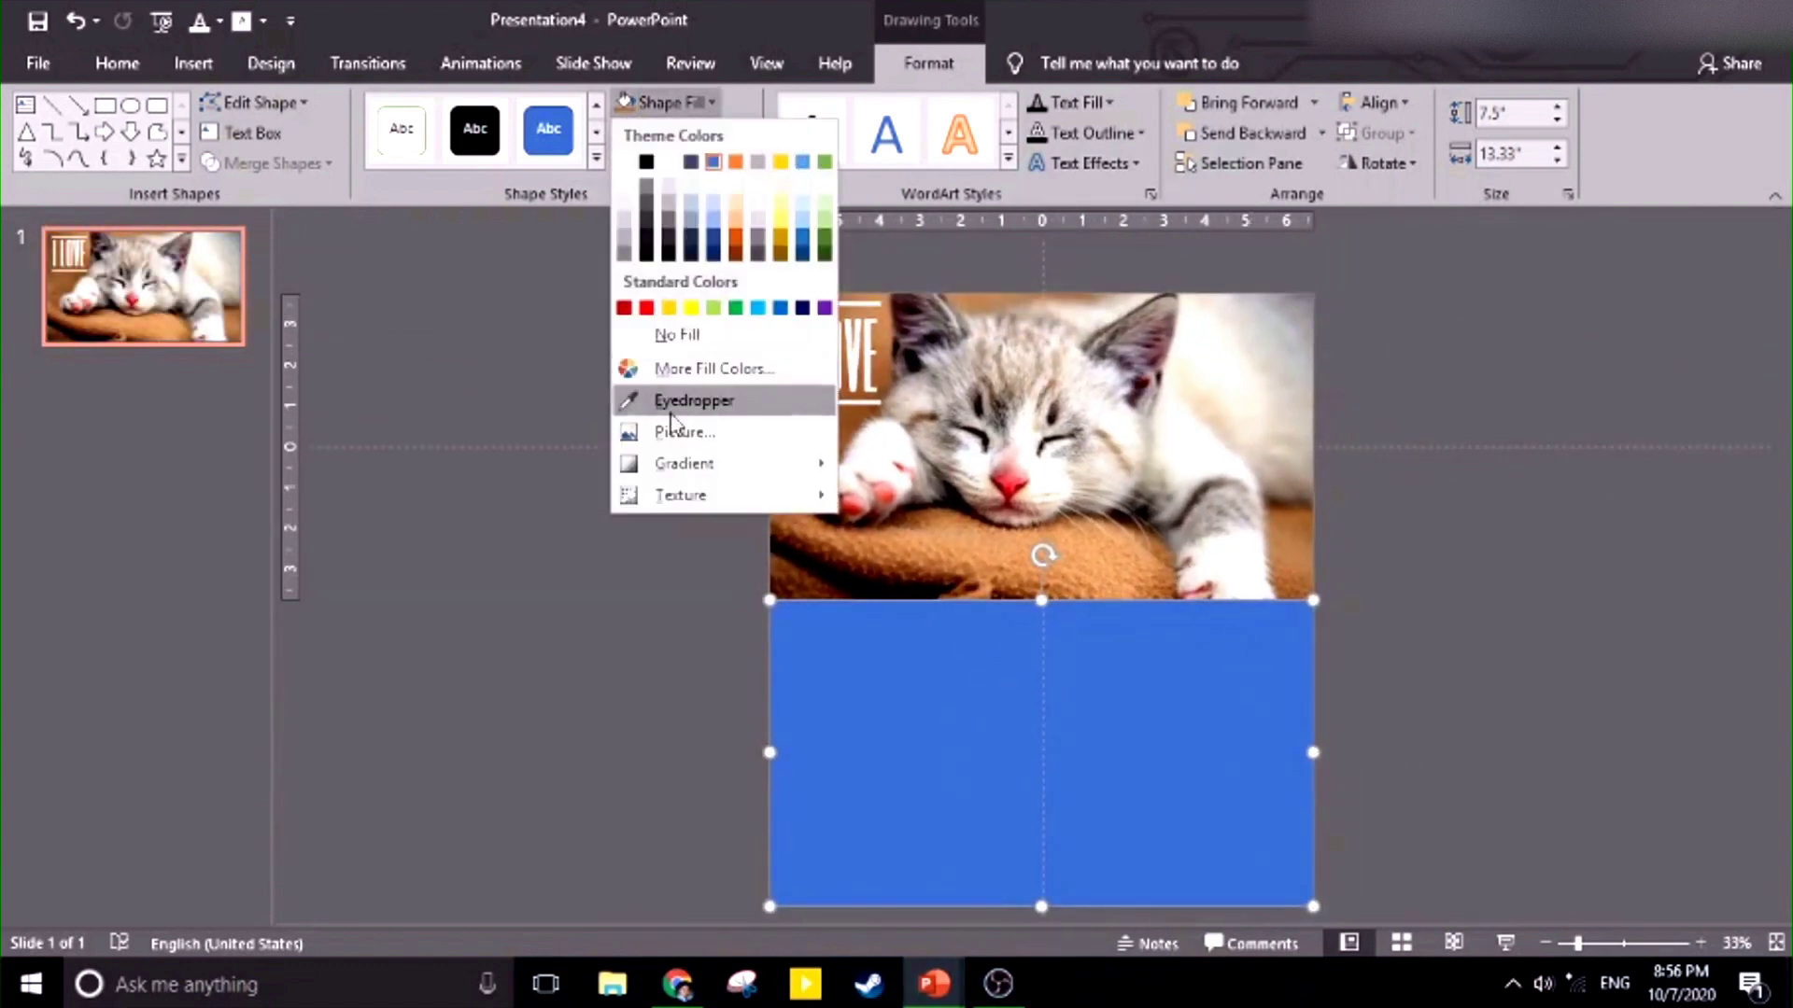
pyautogui.click(662, 402)
pyautogui.click(1305, 547)
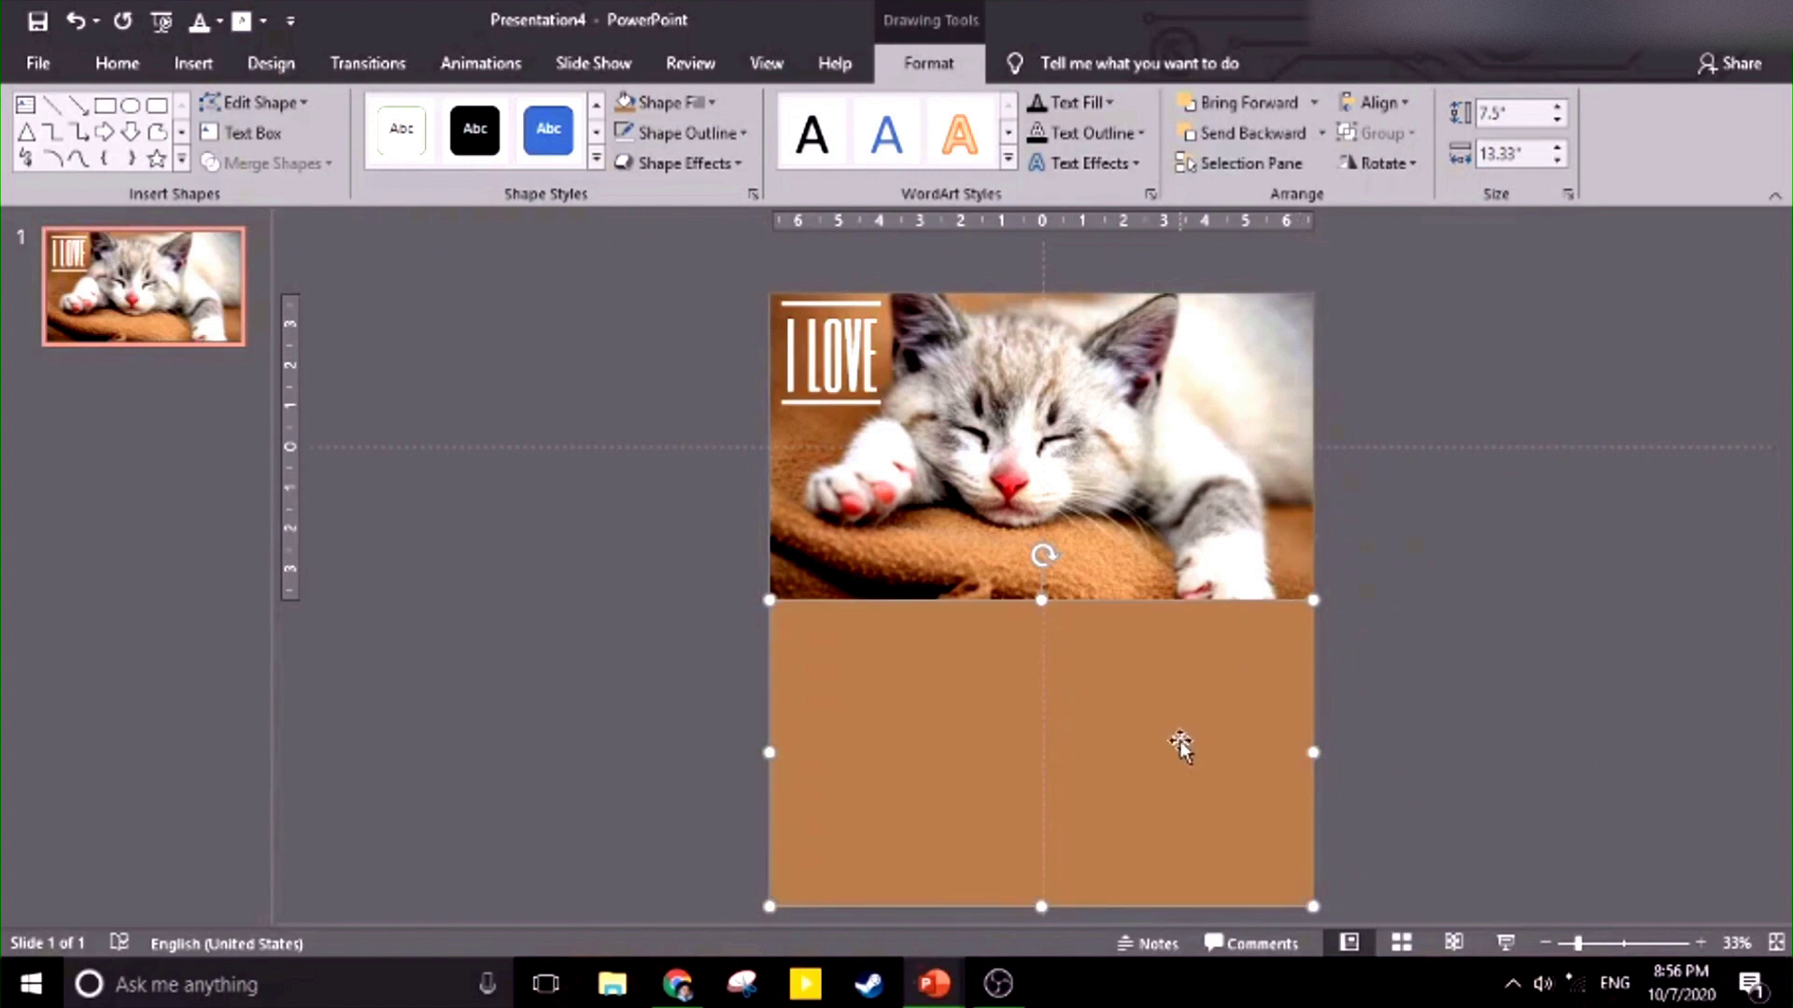
# Duplicate the 'I LOVE' title group and place the copy at the brown panel's centre.
pyautogui.click(885, 324)
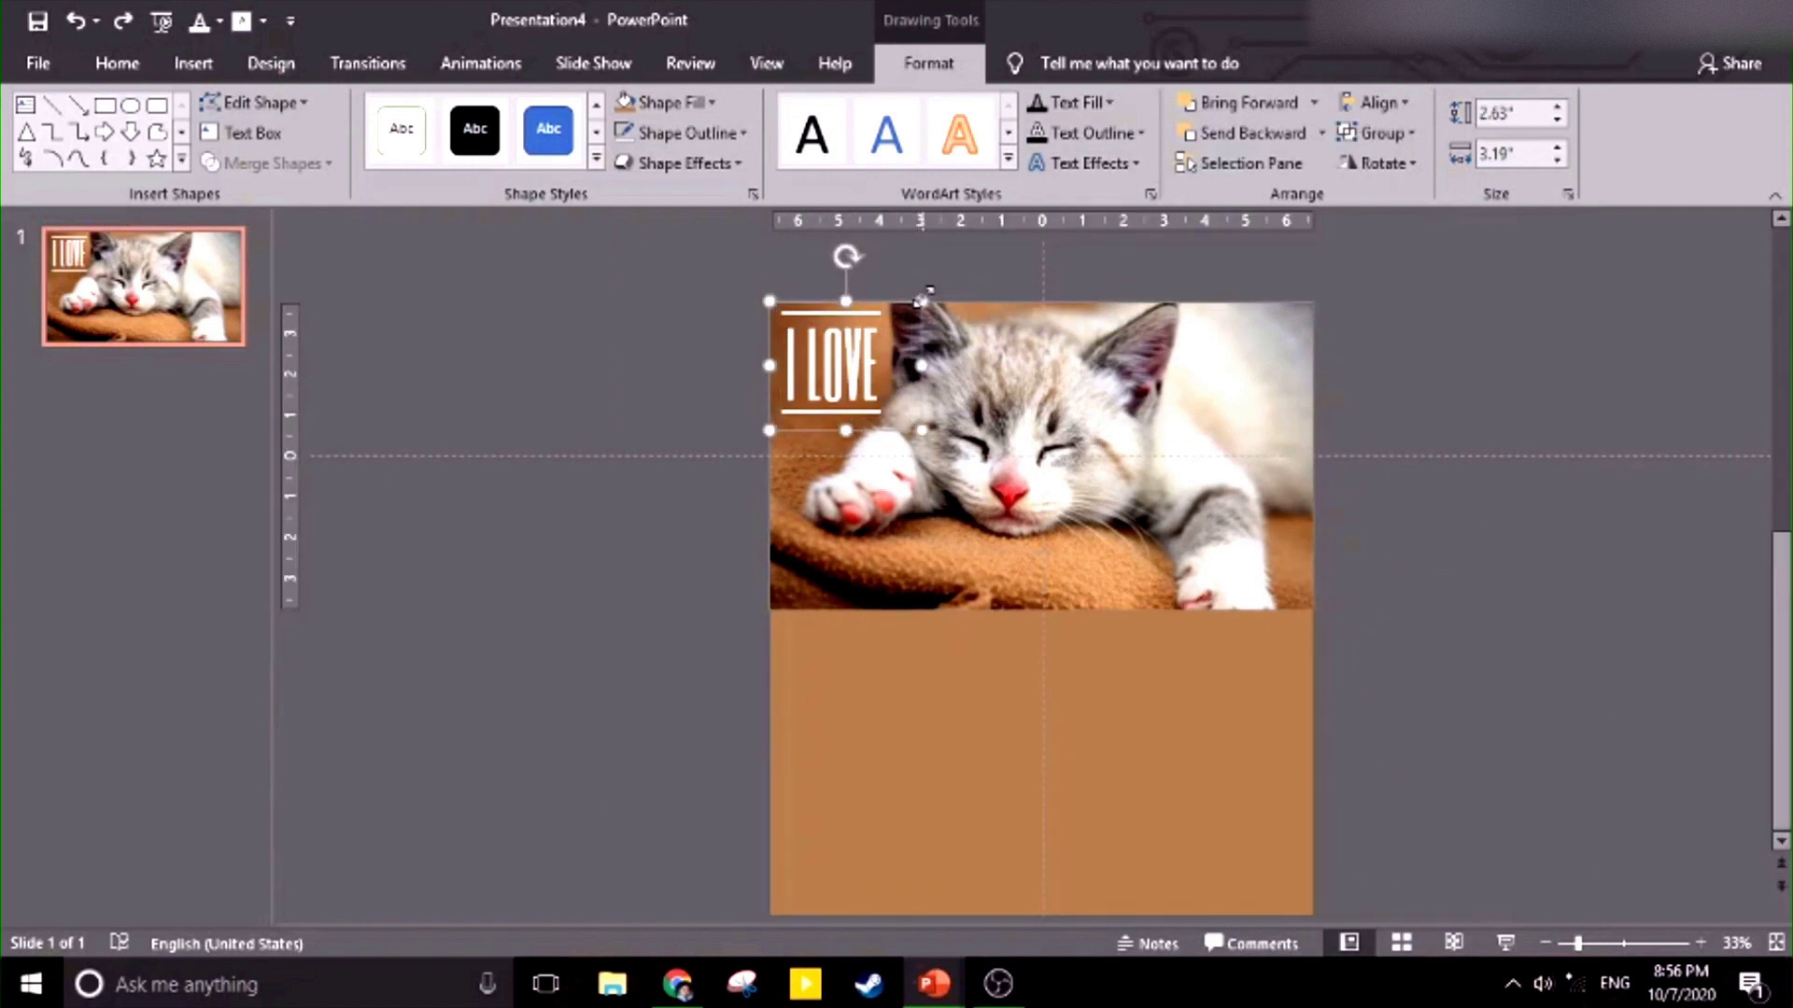
pyautogui.hotkey('ctrl', 'c')
pyautogui.hotkey('ctrl', 'v')
pyautogui.moveTo(893, 308); pyautogui.dragTo(1106, 706)
# Change the duplicate title's text to 'CATS', centred in its box.
pyautogui.click(1088, 764)
pyautogui.press('BackSpace')
pyautogui.press('BackSpace')
pyautogui.press('BackSpace')
pyautogui.press('BackSpace')
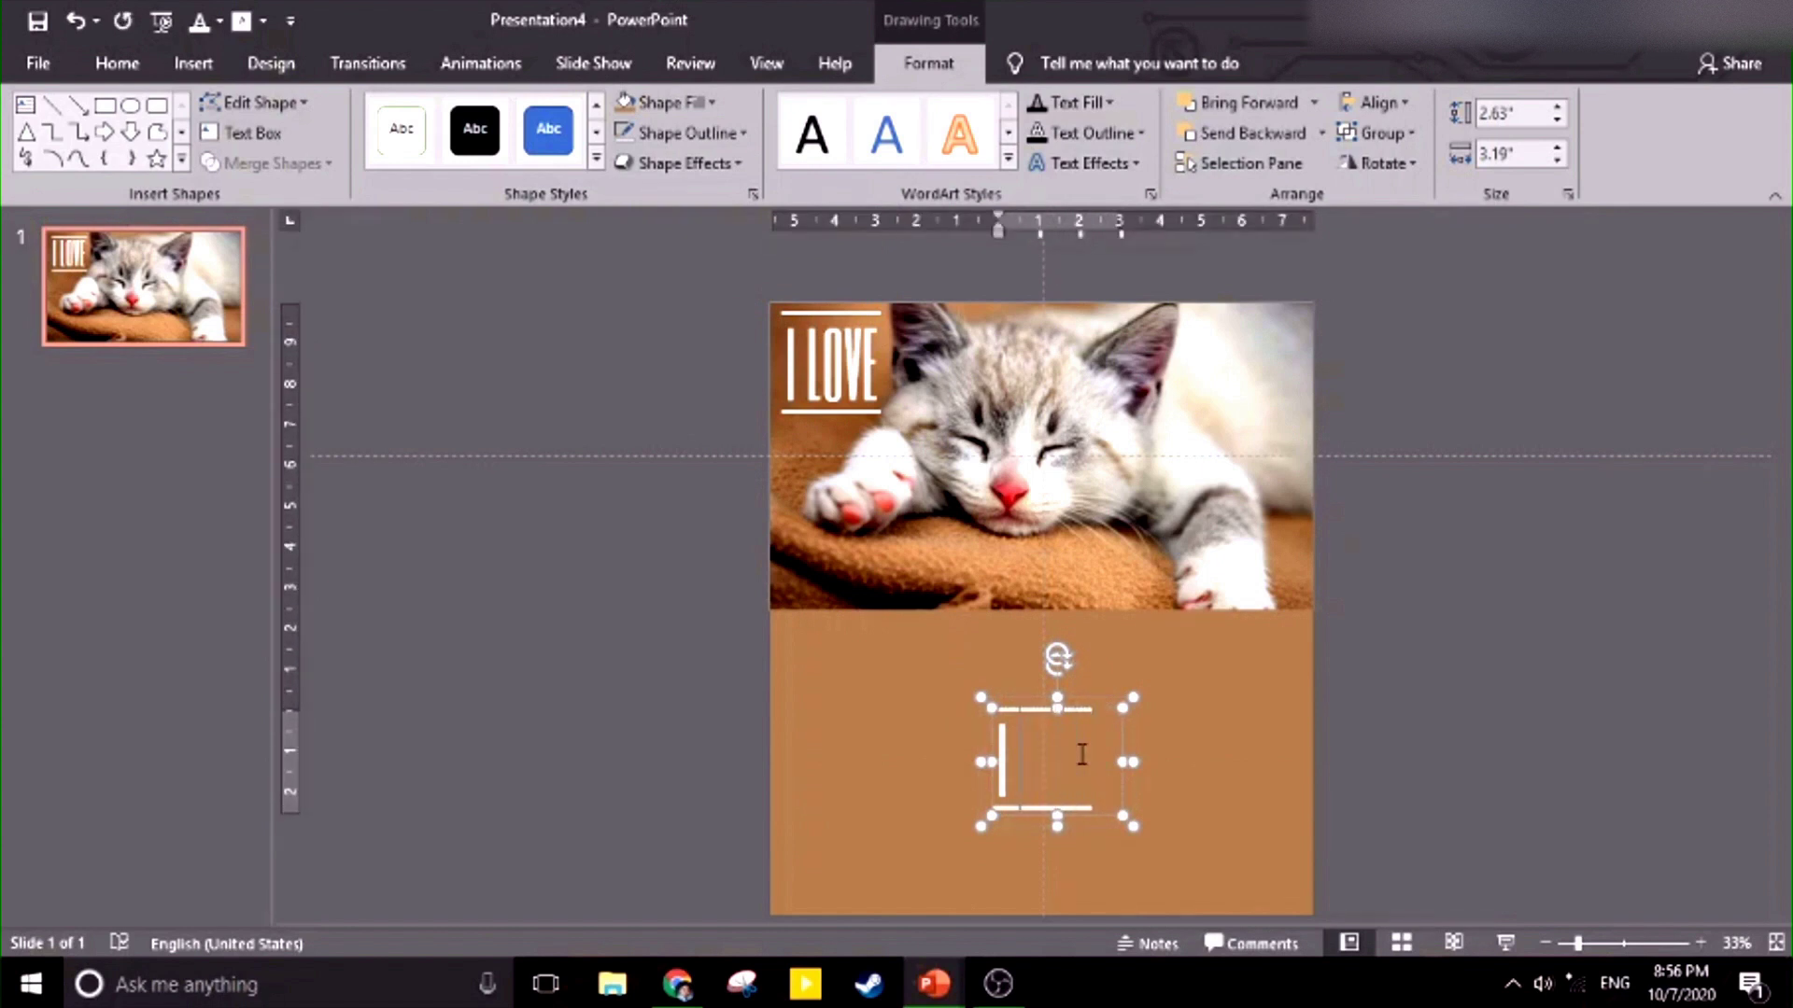
pyautogui.write('CATS')
pyautogui.hotkey('ctrl', 'e')
pyautogui.click(1531, 829)
# Group the 'I LOVE' title, 'CATS' title and brown rectangle together.
pyautogui.scroll(2, 1531, 830)
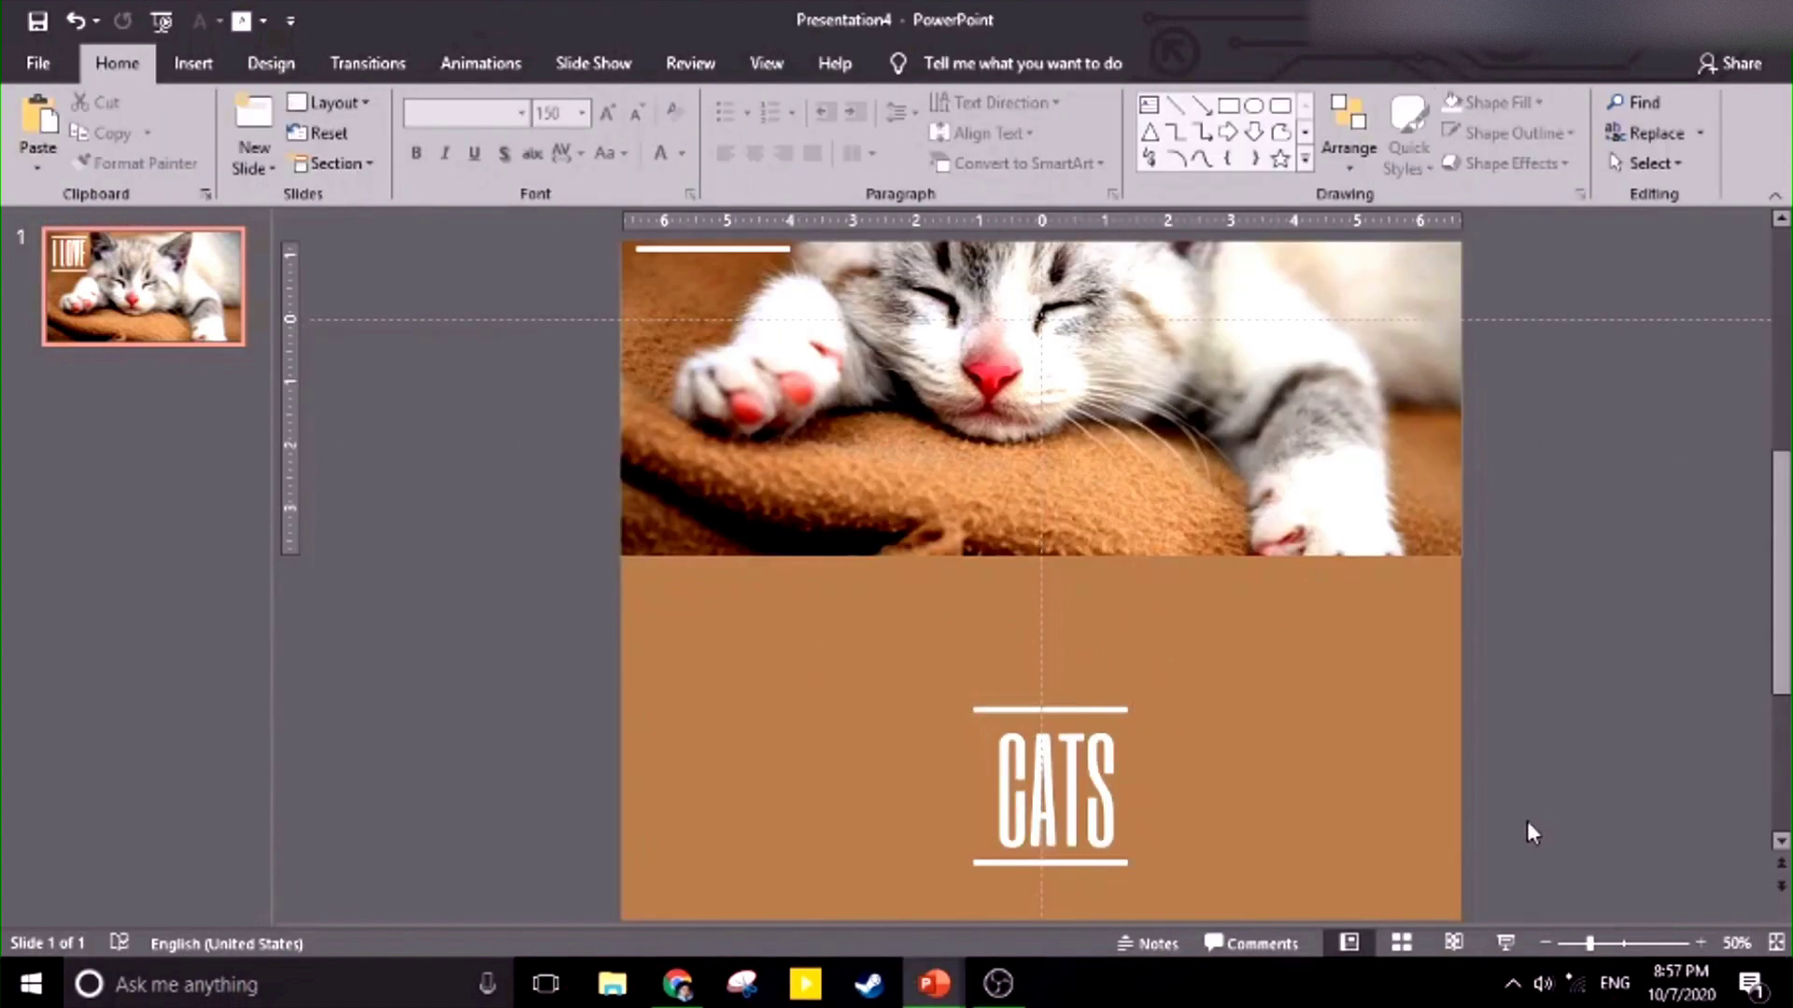
pyautogui.scroll(-2, 1531, 642)
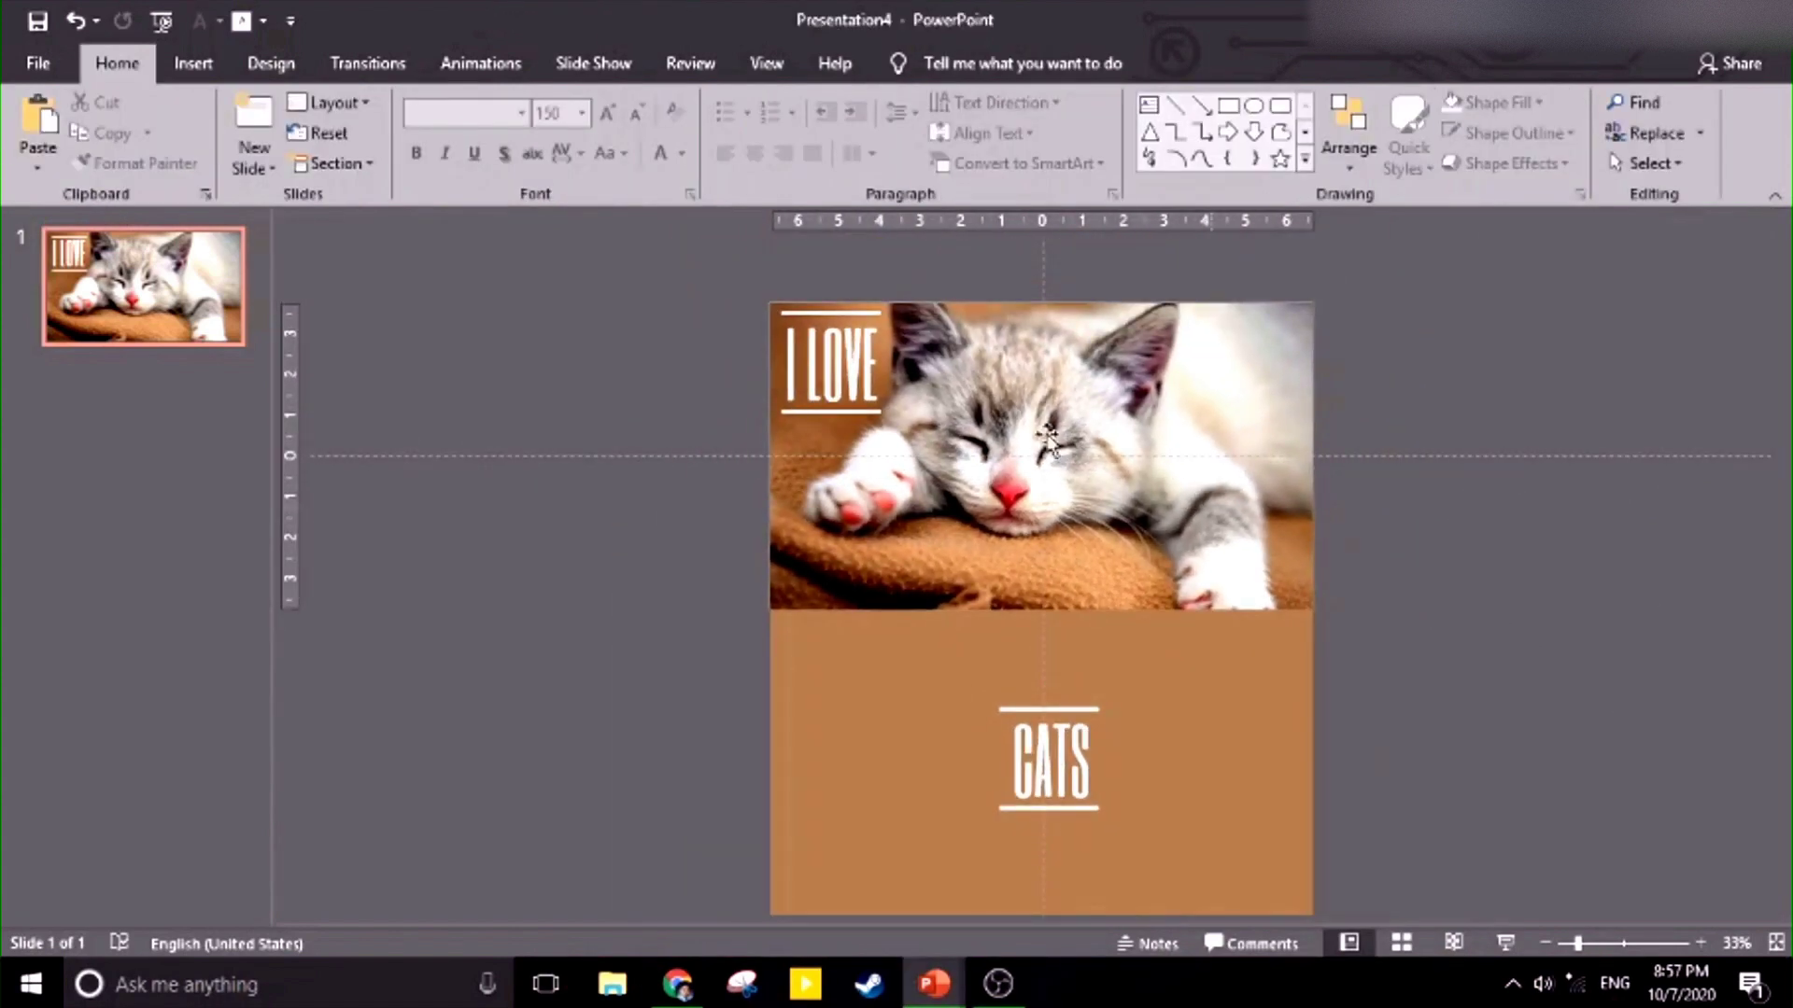
pyautogui.click(861, 331)
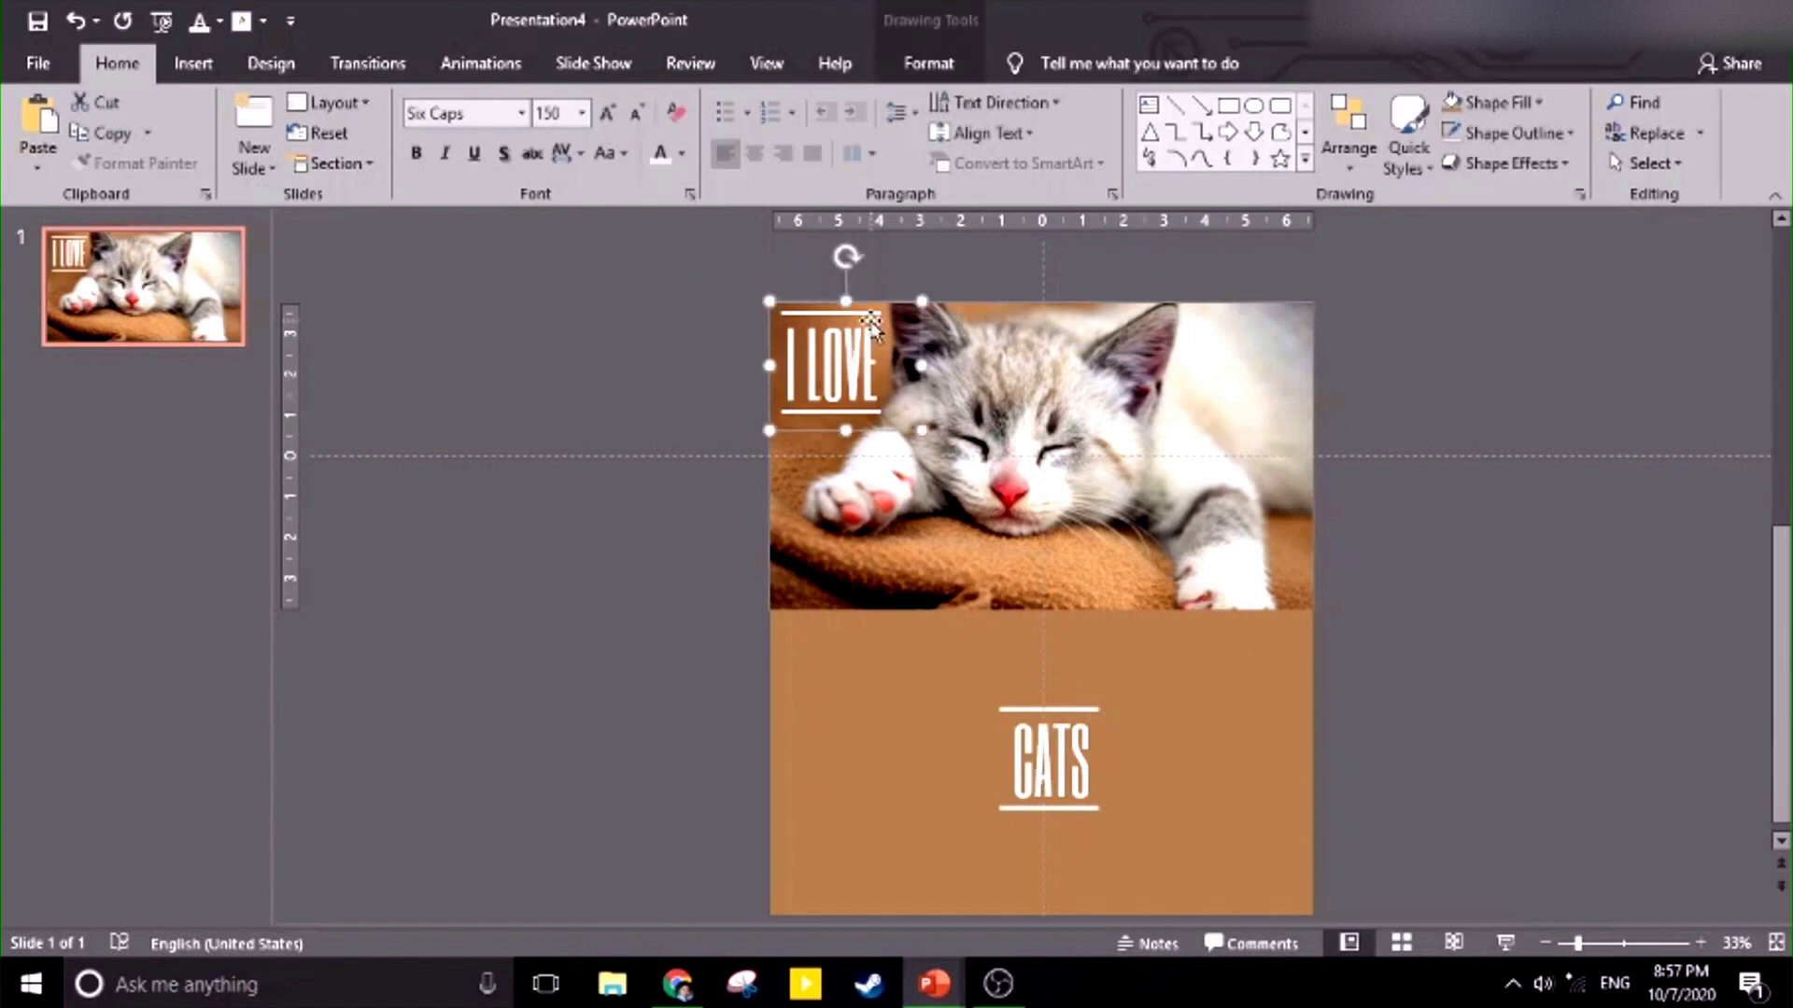
pyautogui.keyDown('shift'); pyautogui.click(1021, 692); pyautogui.keyUp('shift')
pyautogui.keyDown('shift'); pyautogui.click(1218, 672); pyautogui.keyUp('shift')
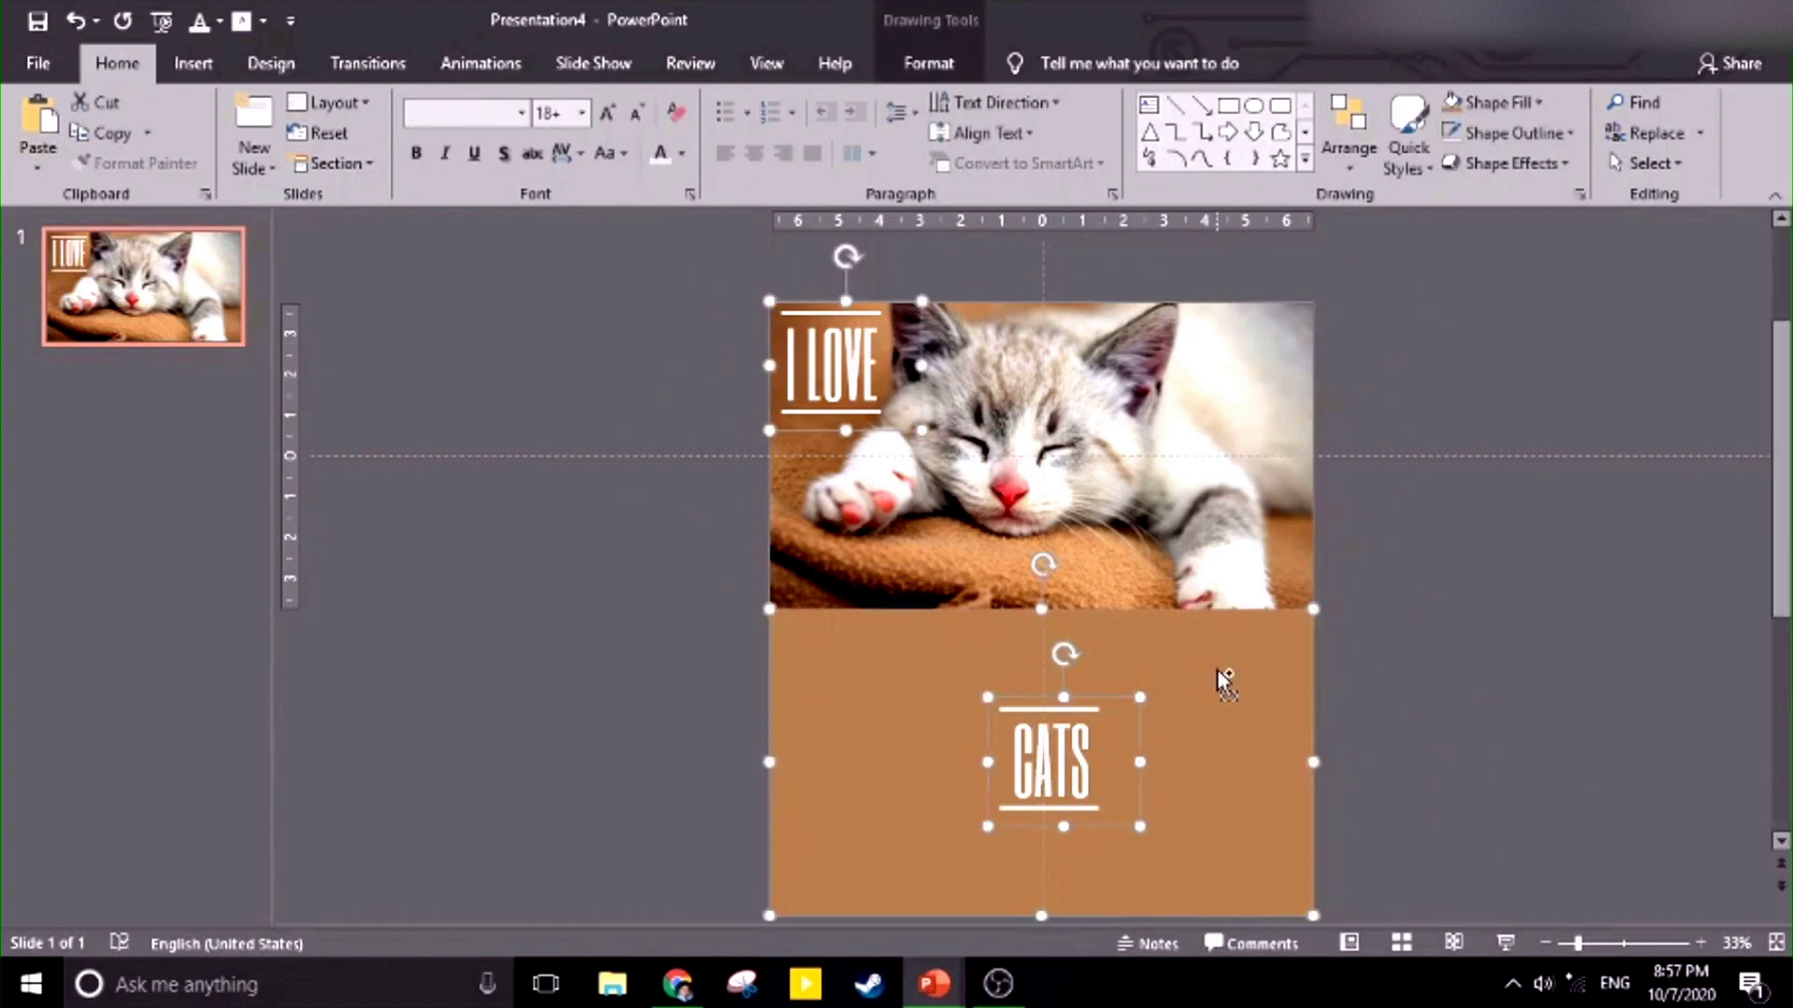
pyautogui.hotkey('ctrl', 'g')
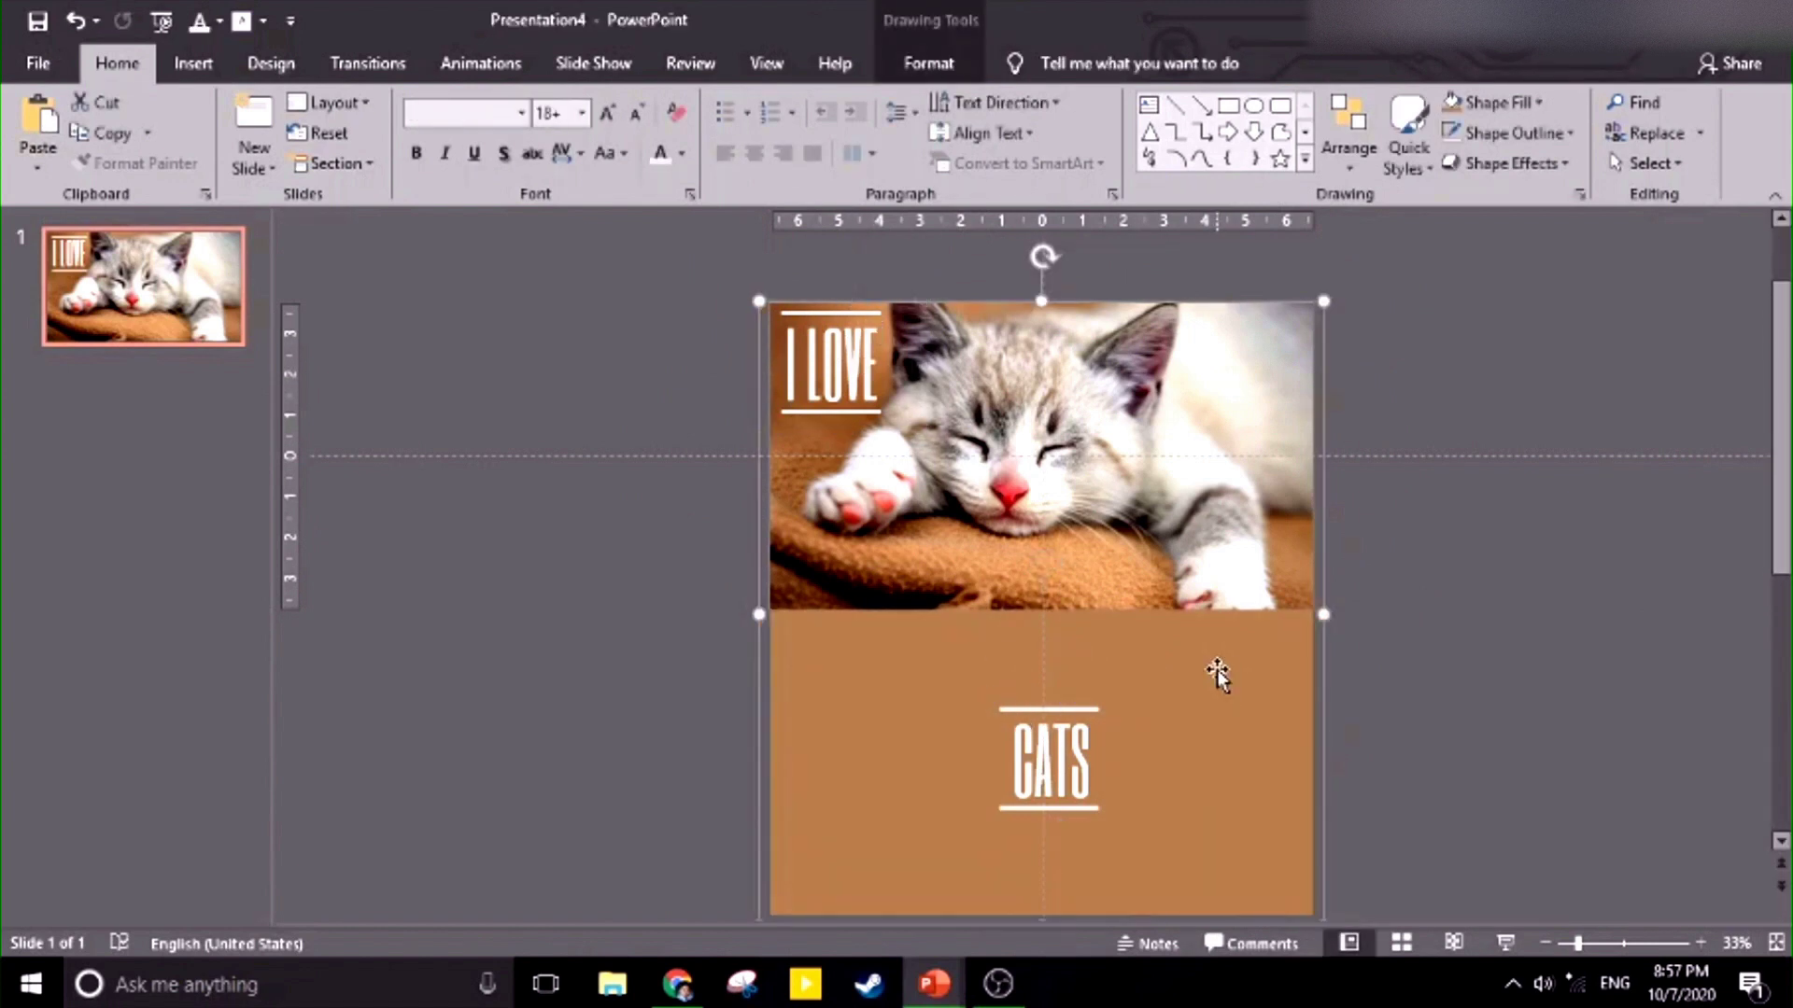
# Add the Up motion path animation to the poster group.
pyautogui.click(478, 64)
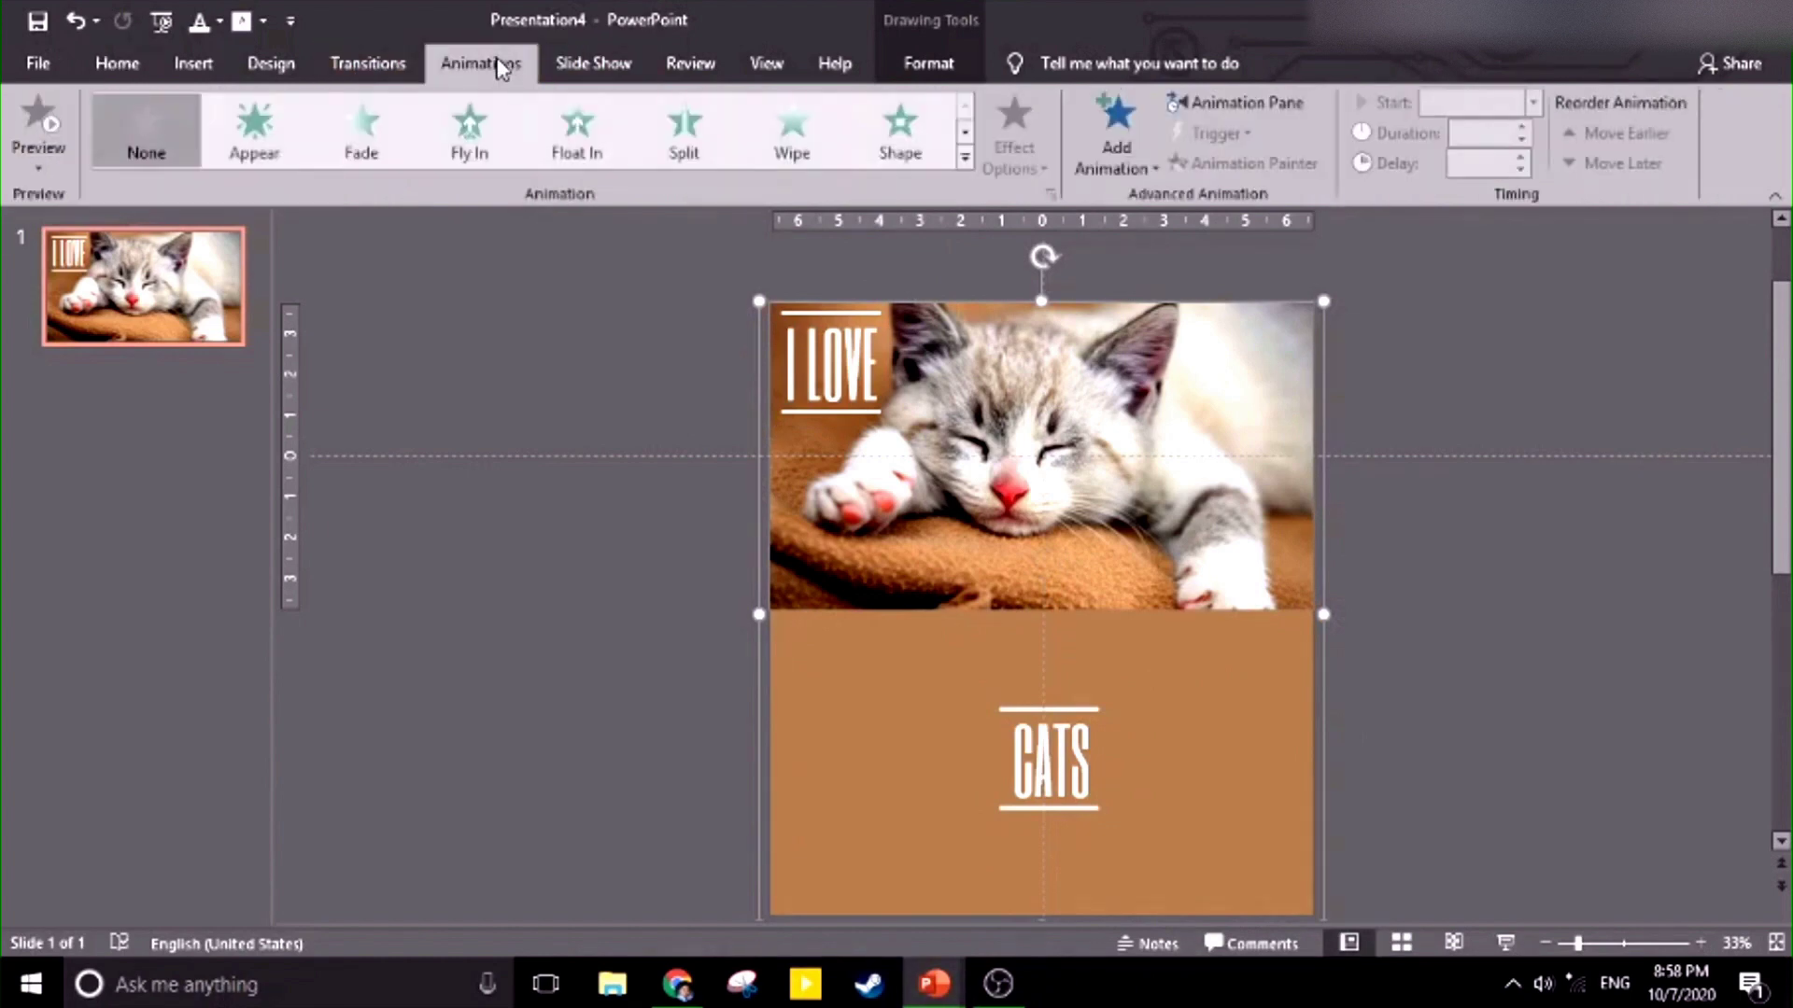
pyautogui.click(1117, 166)
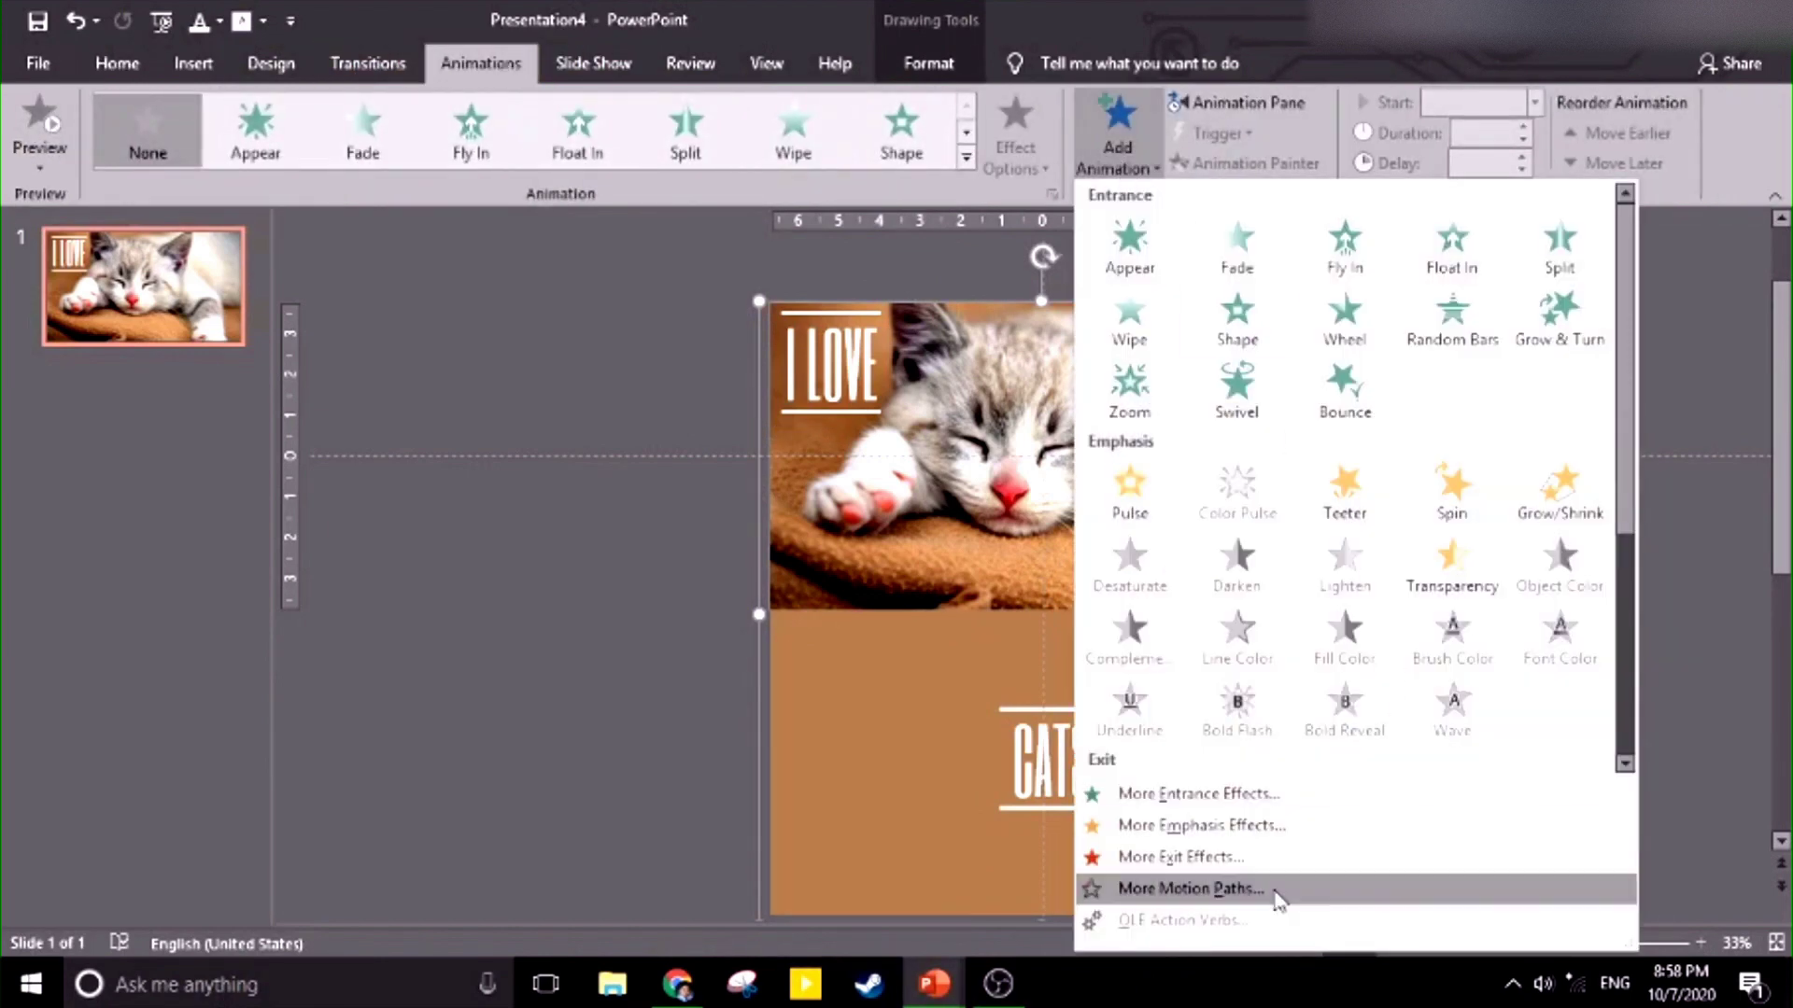
pyautogui.click(1272, 890)
pyautogui.scroll(-6, 1017, 504)
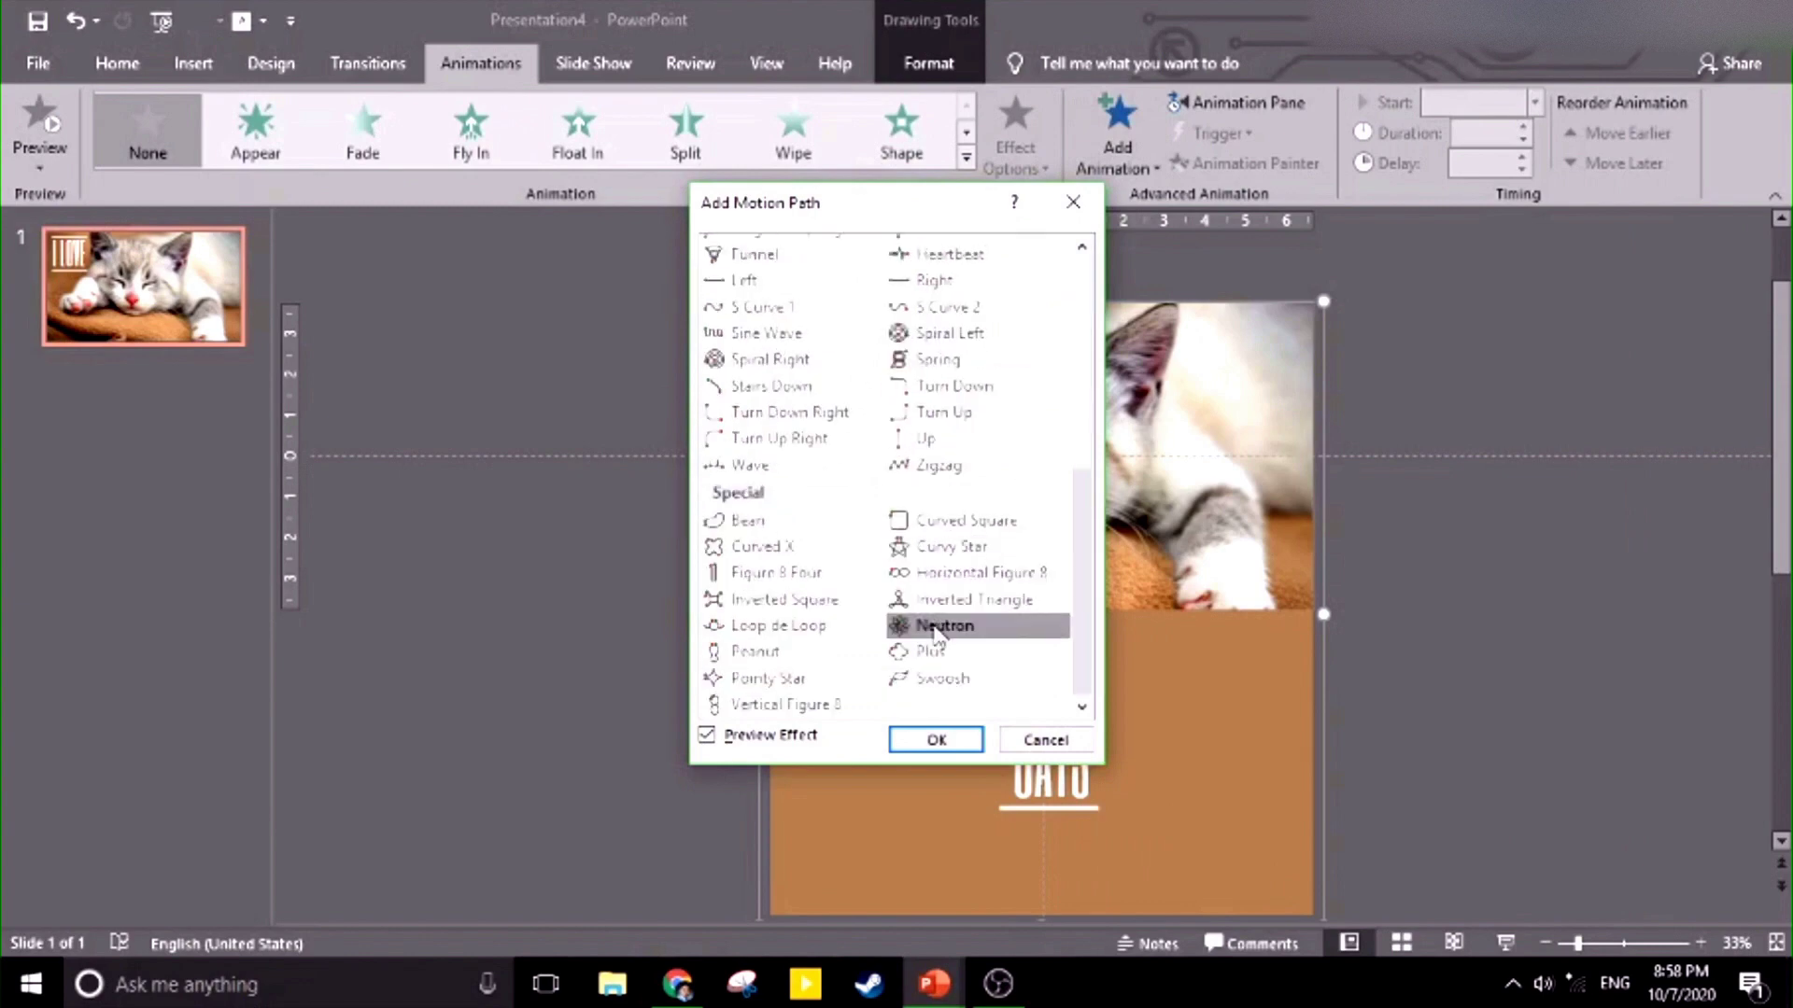
pyautogui.click(924, 438)
pyautogui.click(937, 739)
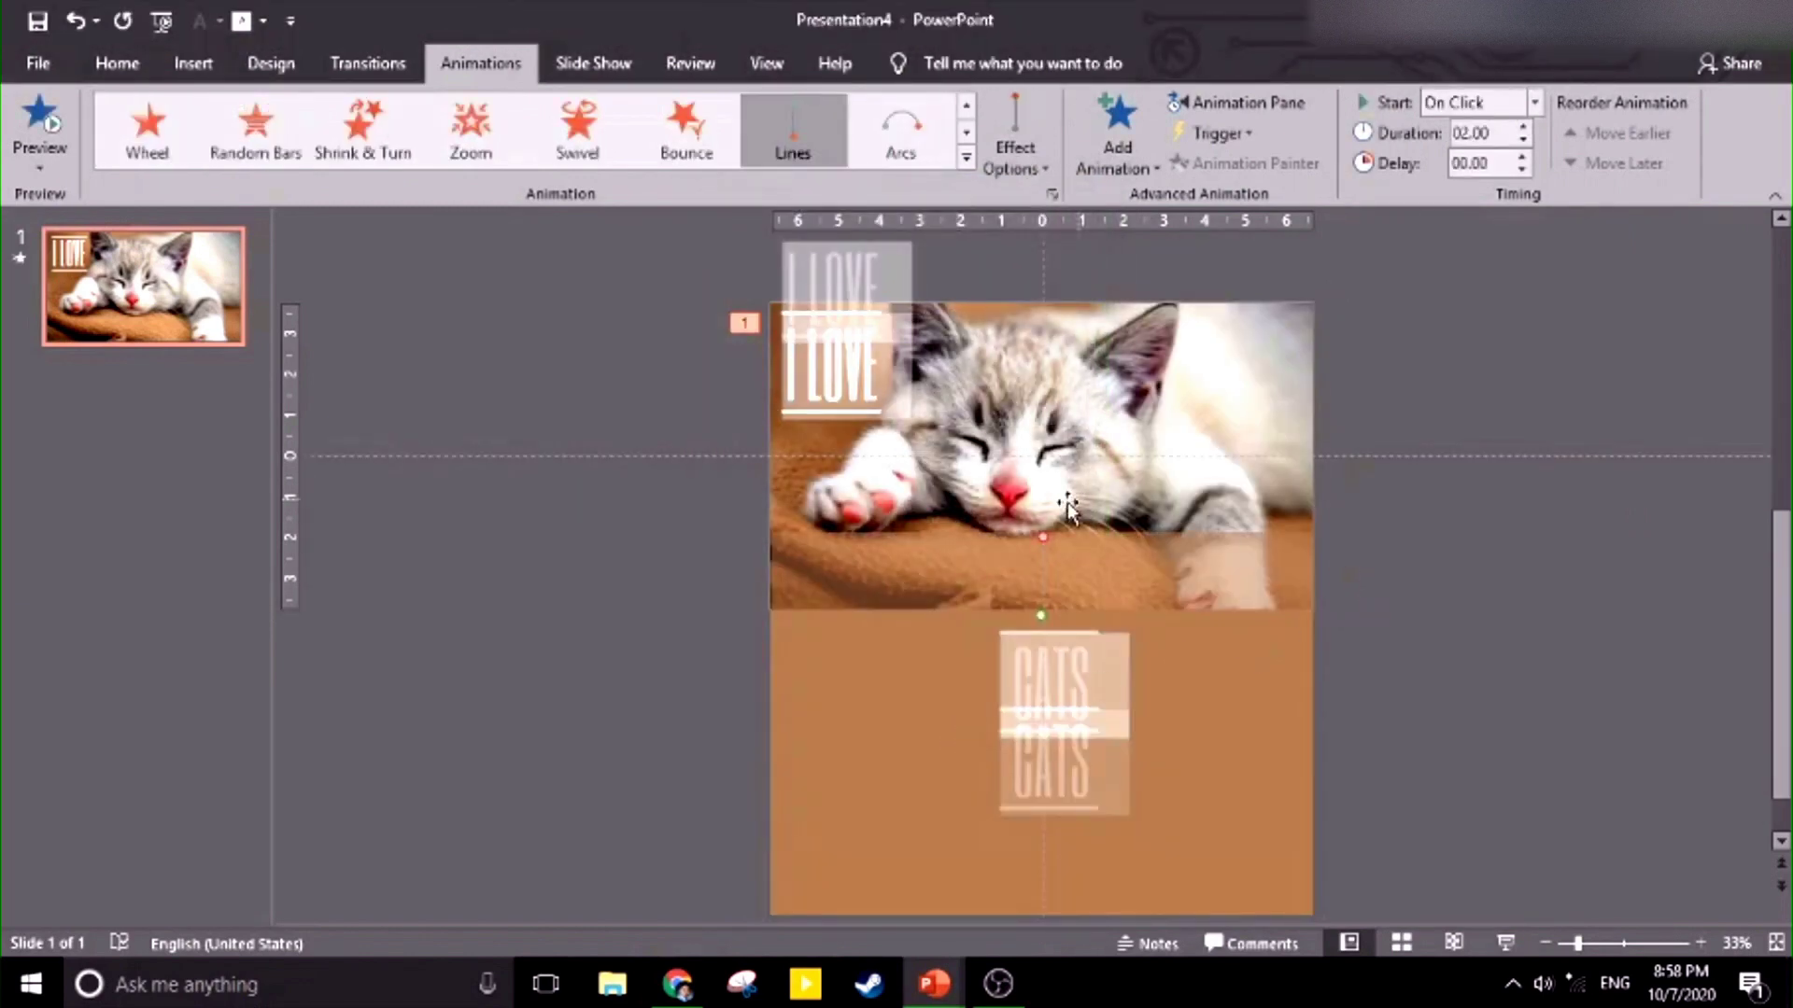
# Extend the motion path upward so the CATS panel ends over the kitten photo.
pyautogui.moveTo(1045, 534); pyautogui.dragTo(1039, 317)
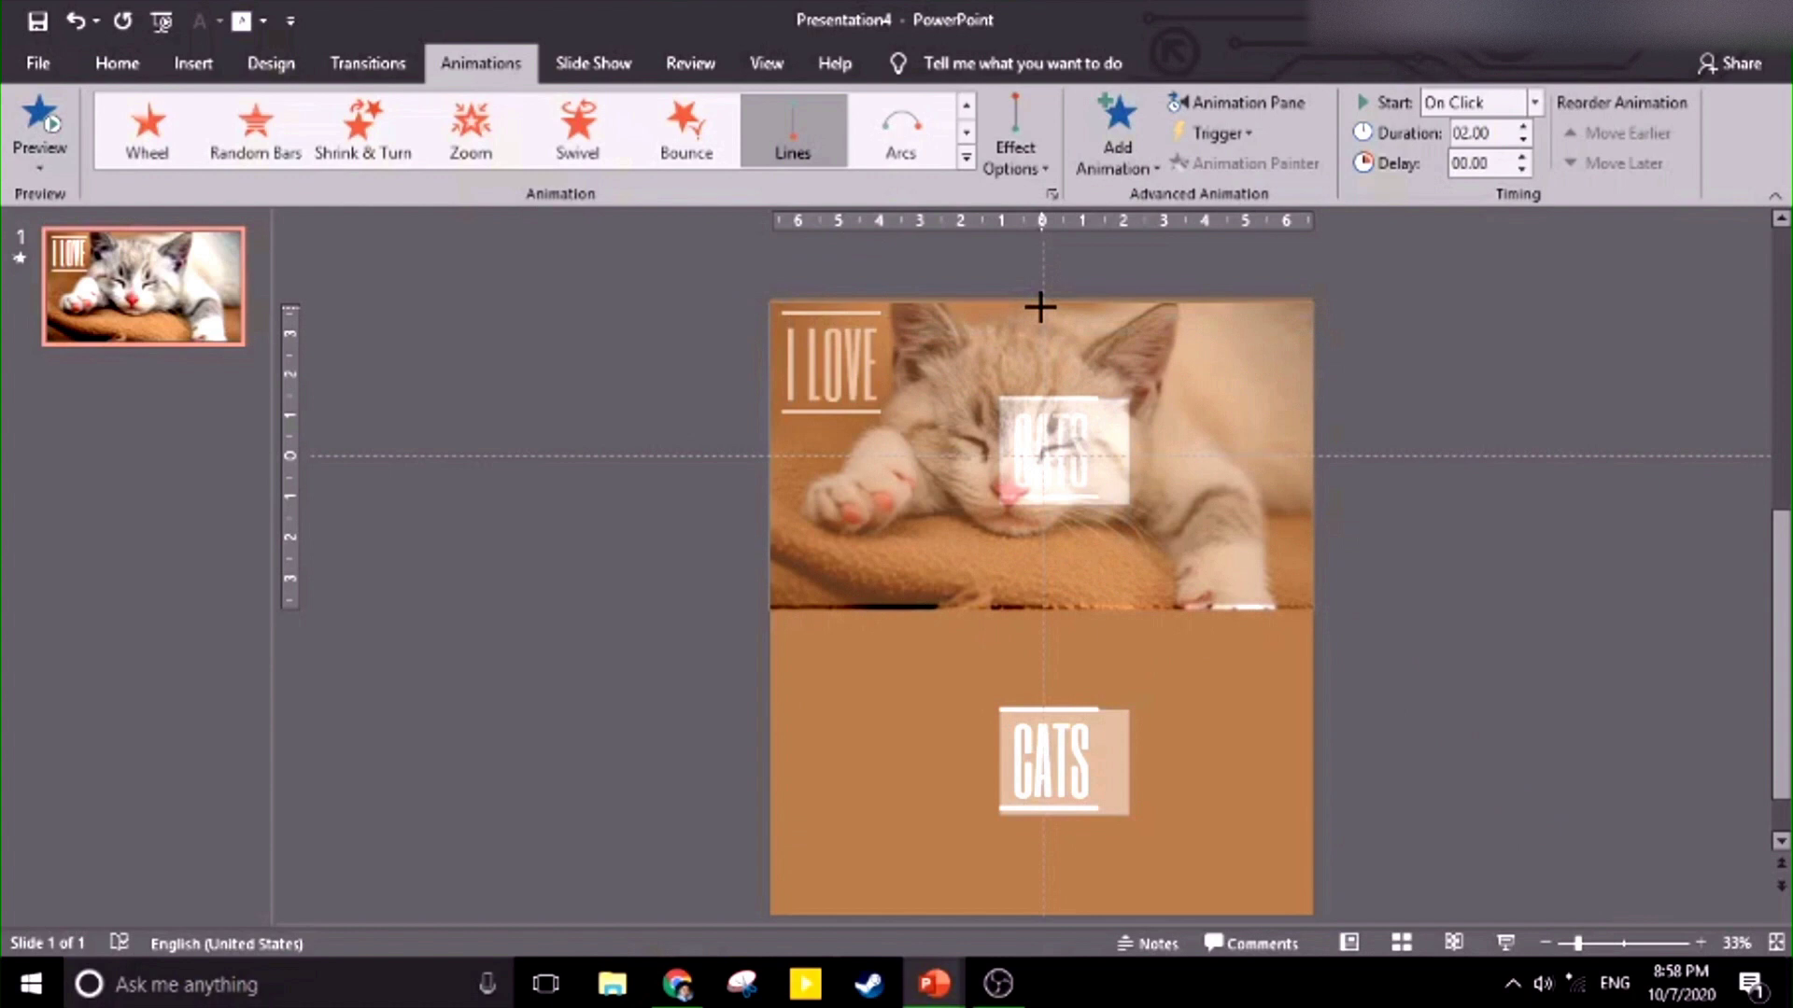
pyautogui.scroll(2, 1040, 306)
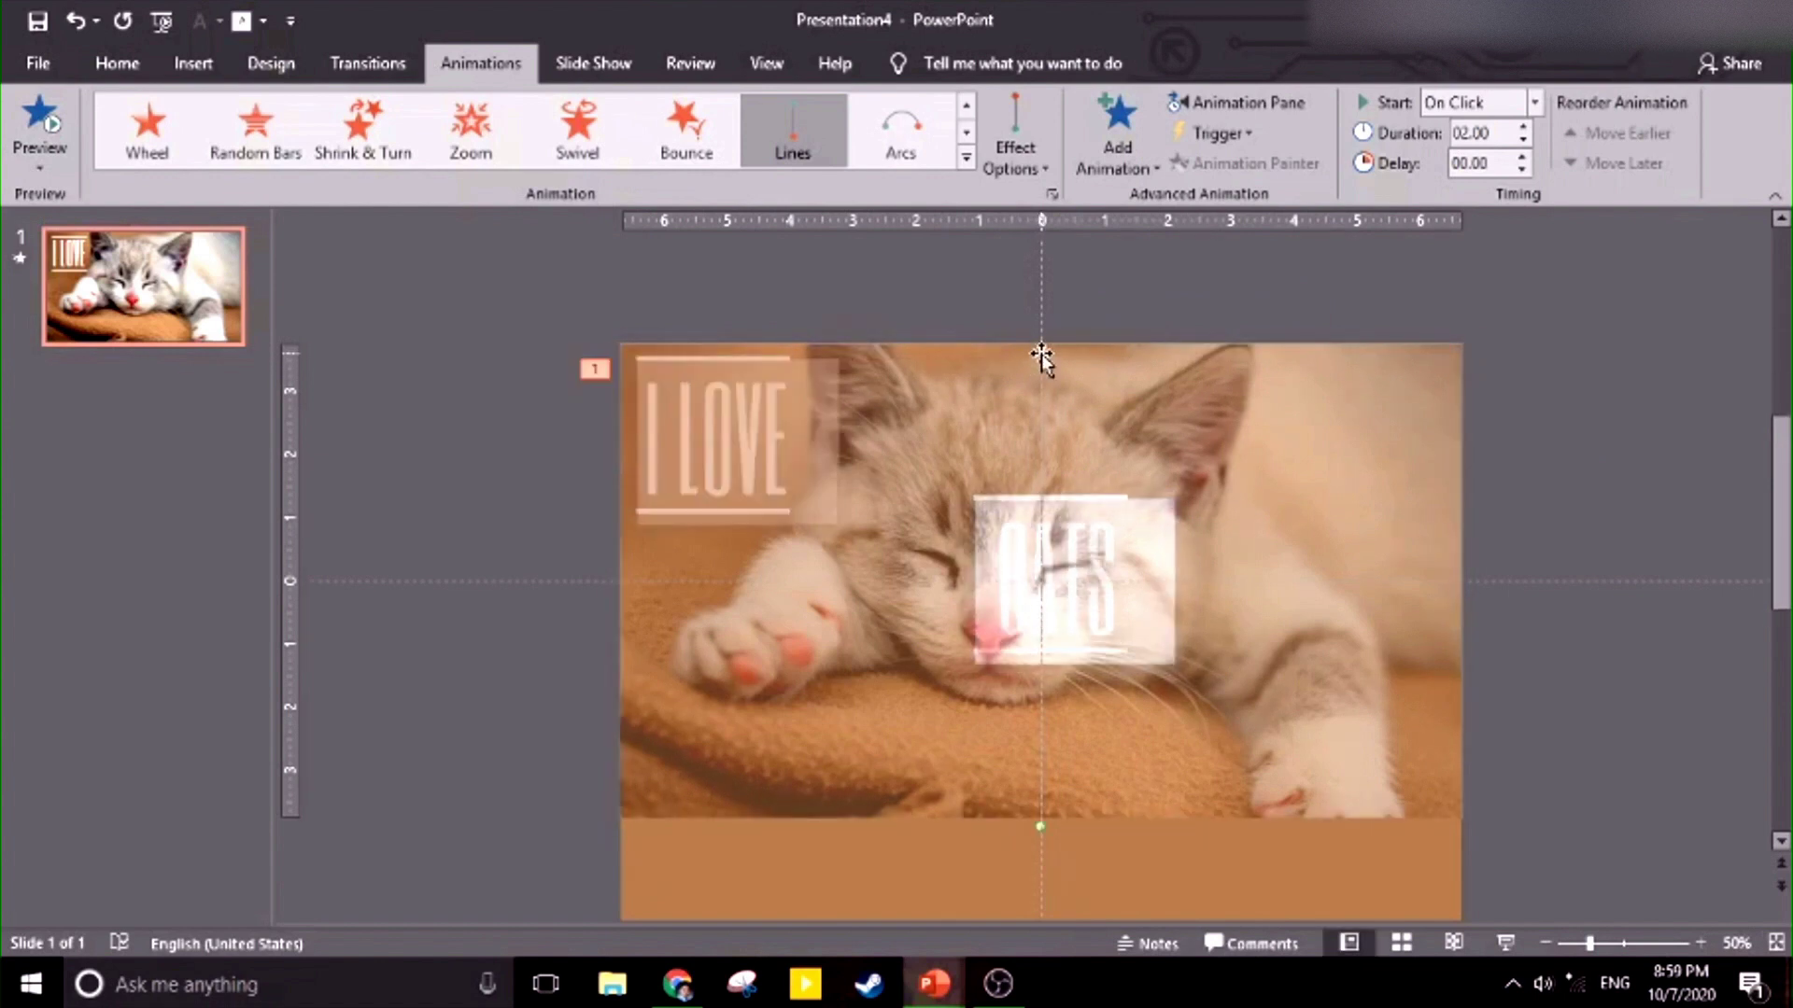
pyautogui.scroll(-2, 1638, 705)
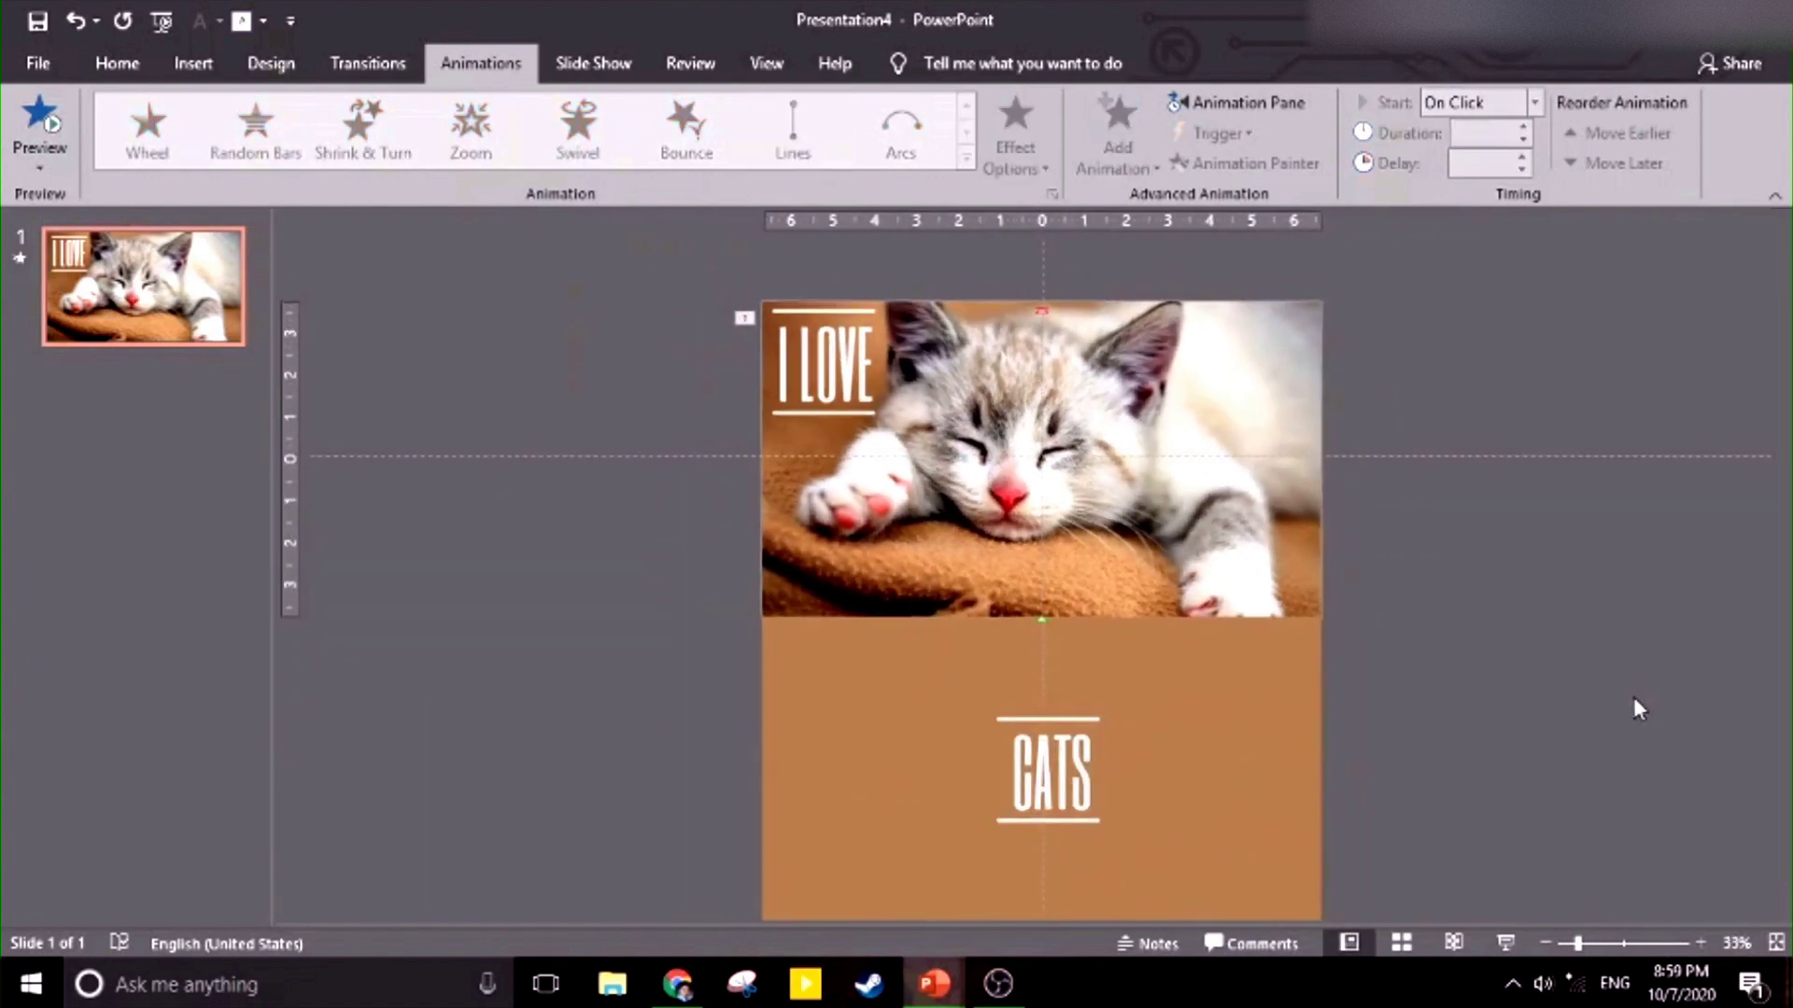
pyautogui.click(1517, 943)
pyautogui.click(1517, 943)
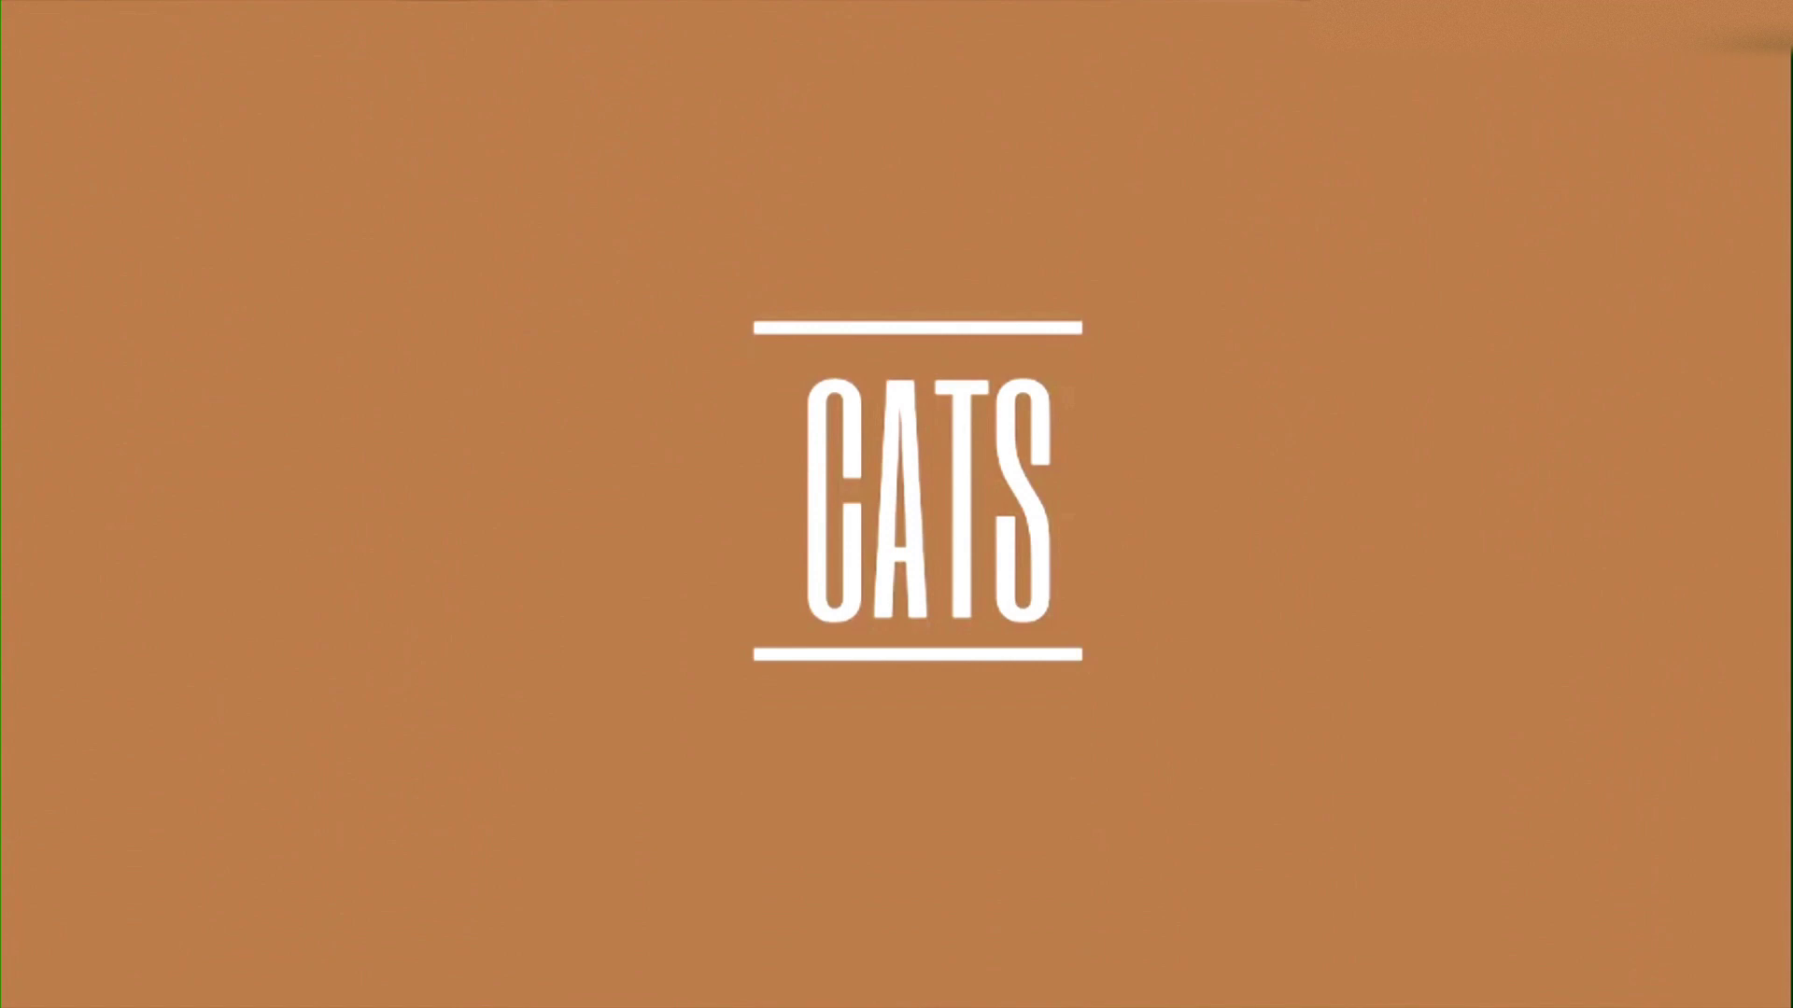
pyautogui.press('Escape')
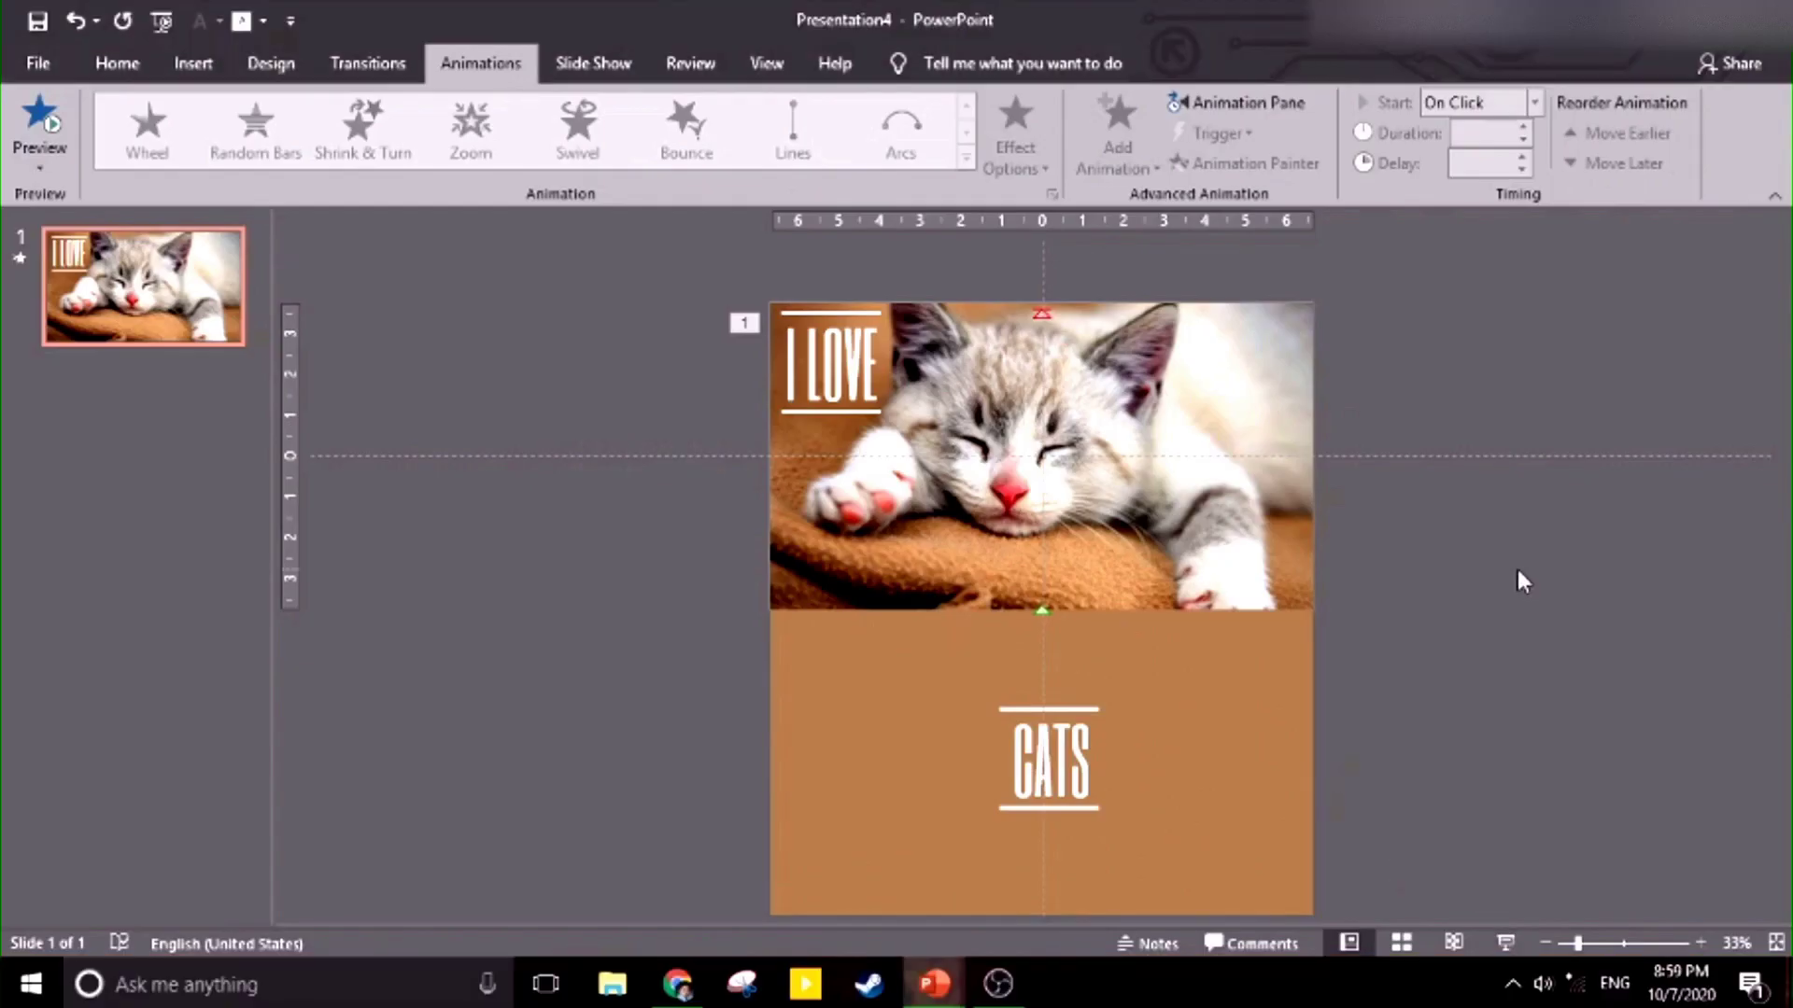
pyautogui.click(1186, 374)
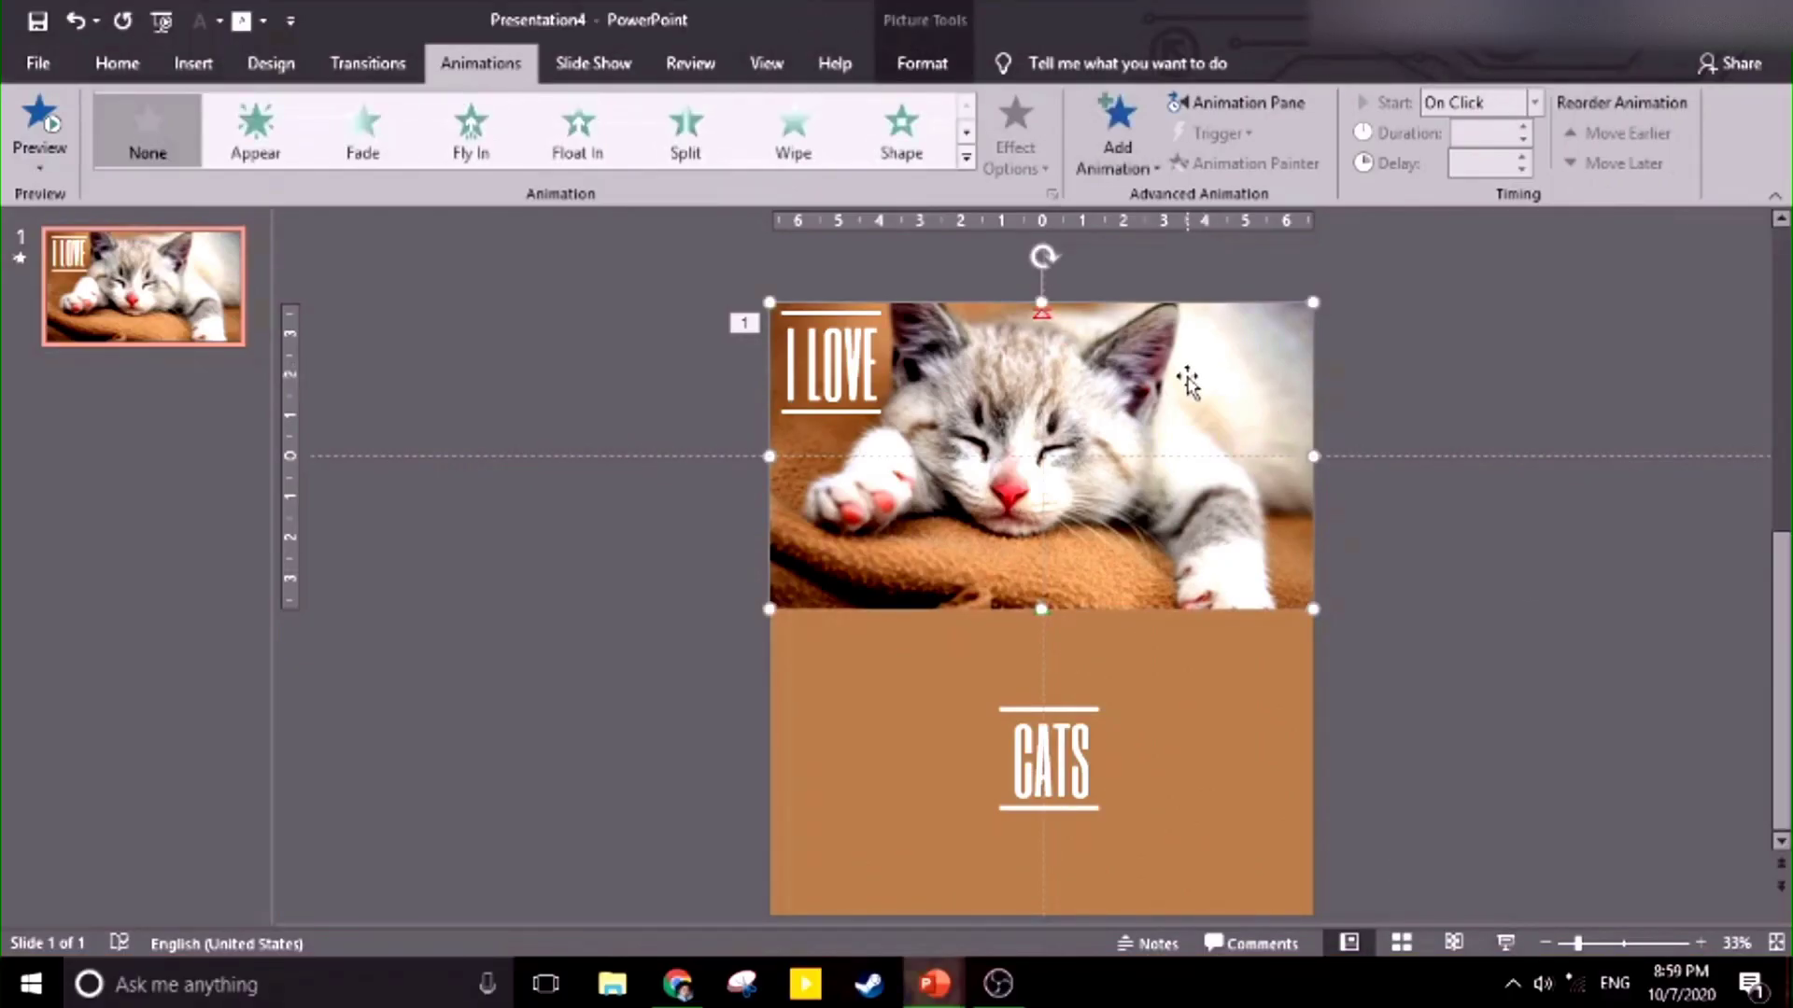
pyautogui.click(1192, 752)
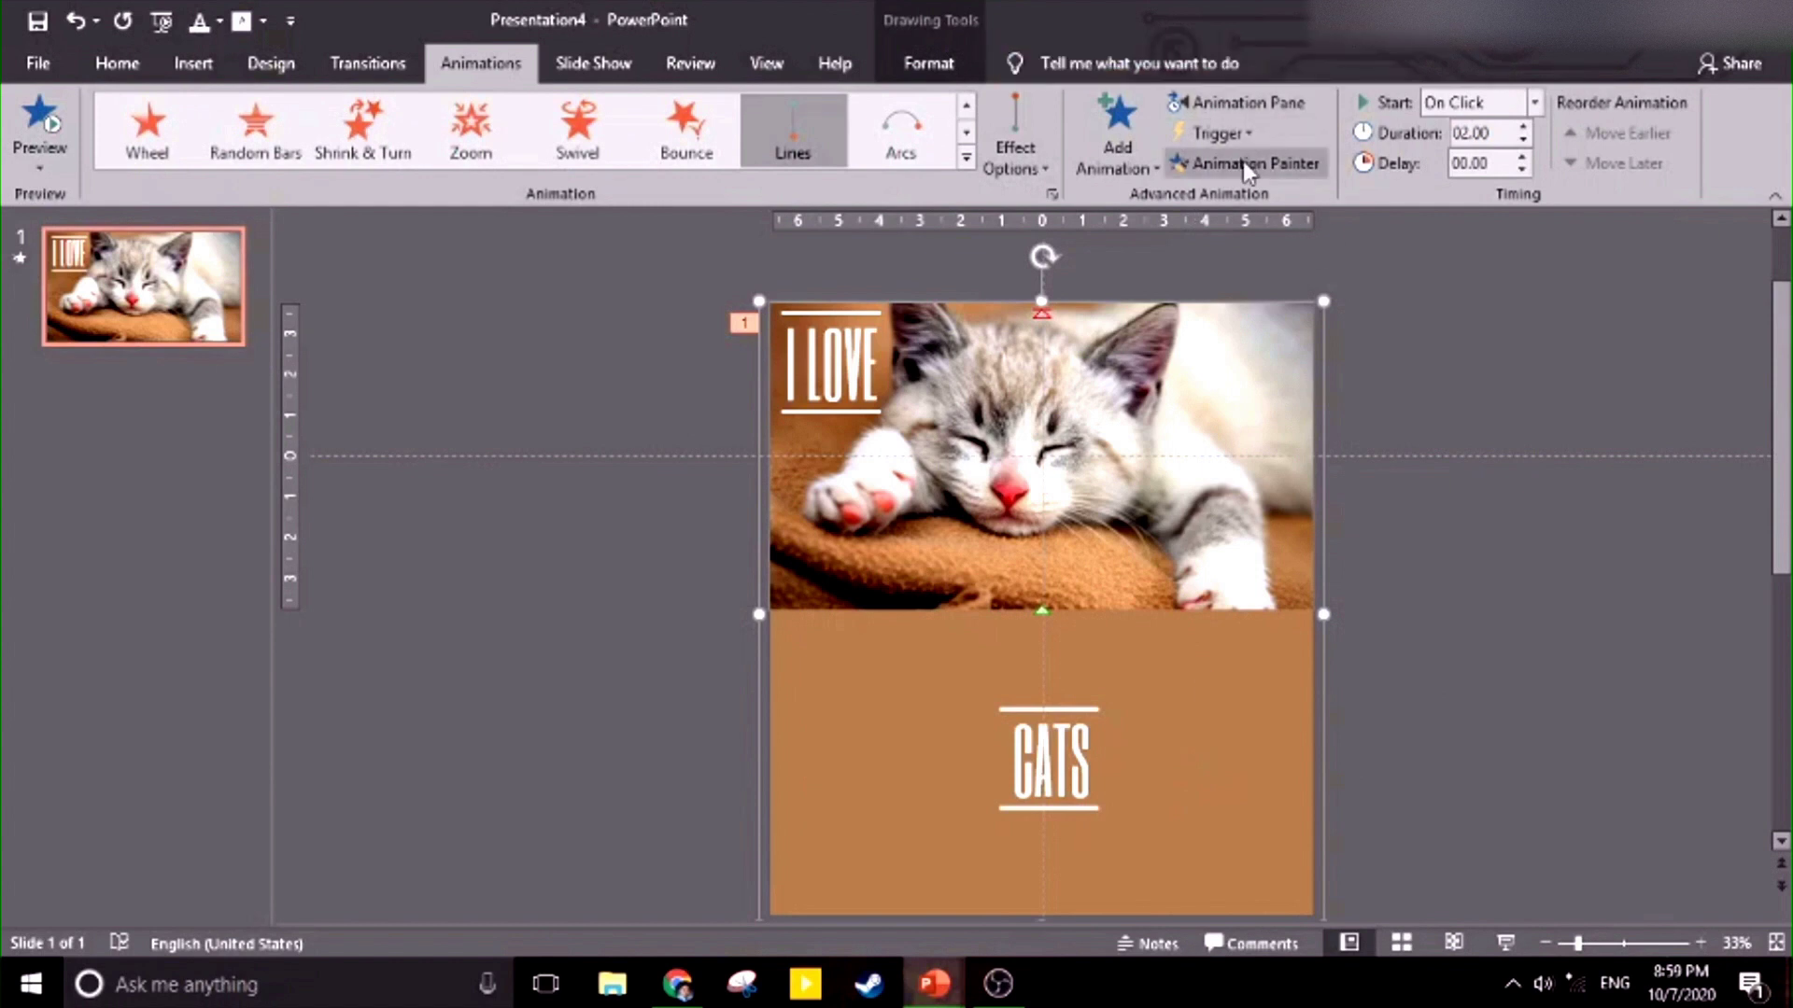
# Copy the group's motion path onto the kitten picture with Animation Painter.
pyautogui.click(1242, 163)
pyautogui.click(1222, 408)
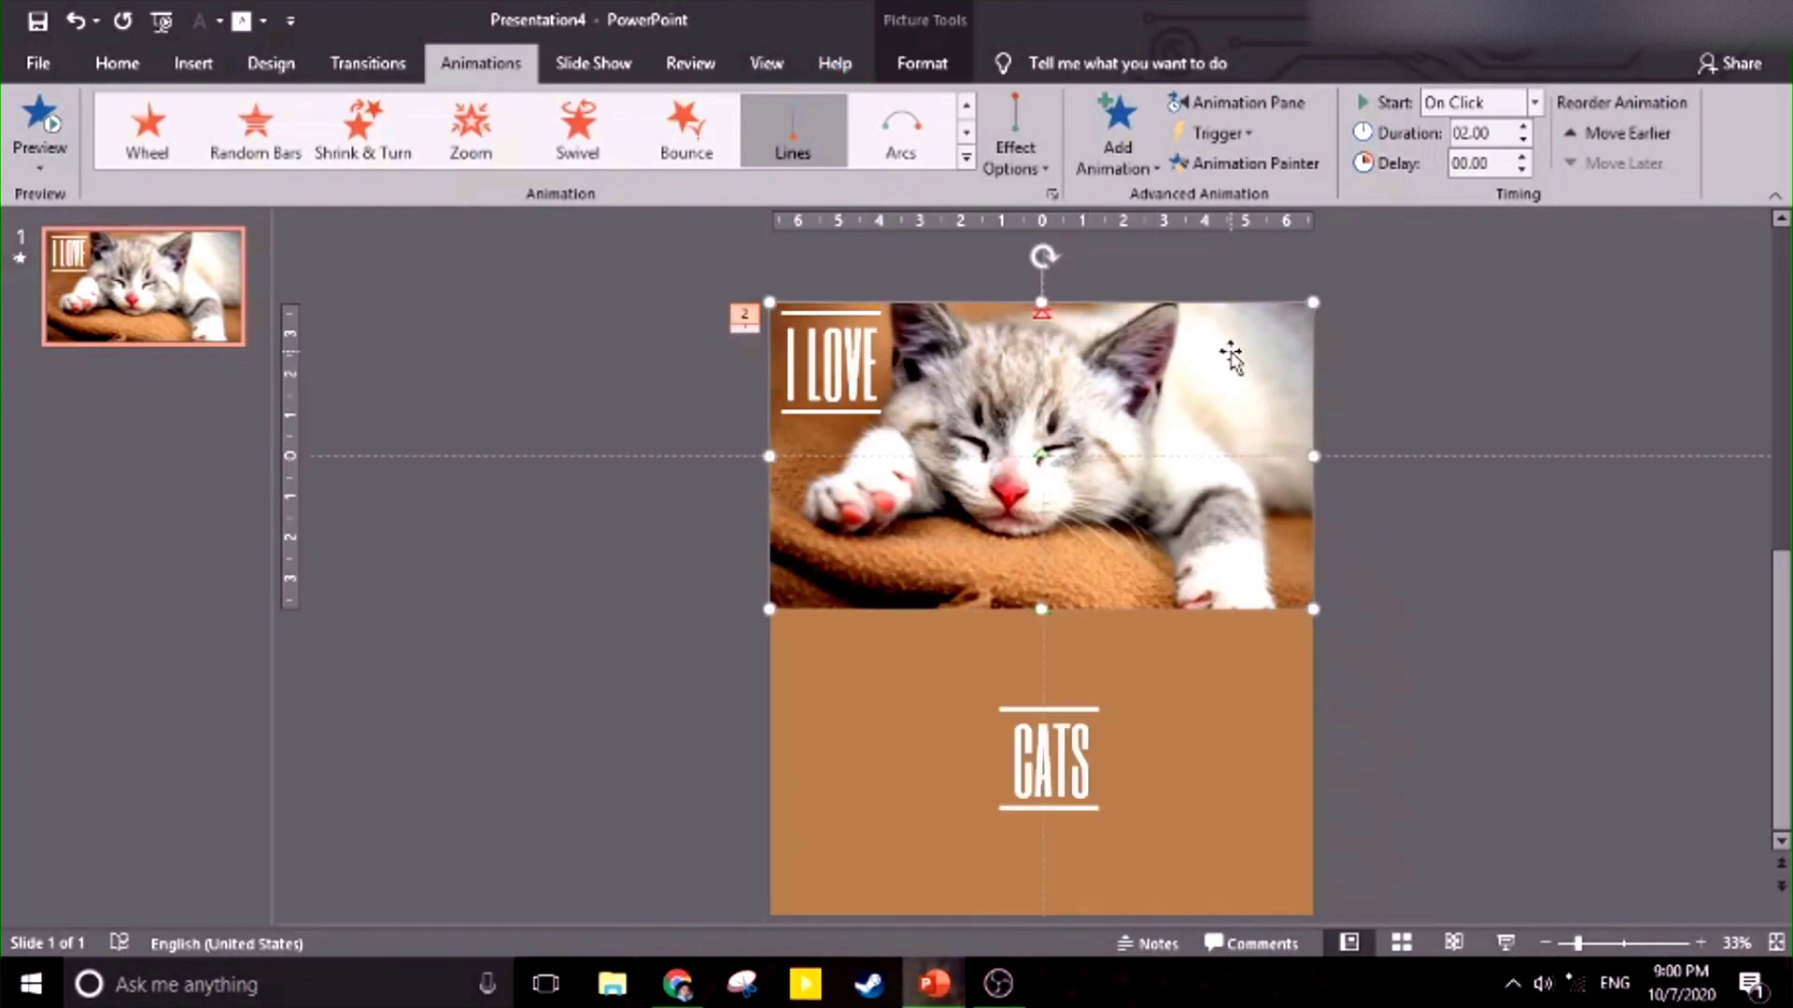
# Set Picture 4's animation to start With Previous, then preview the slideshow.
pyautogui.click(1251, 105)
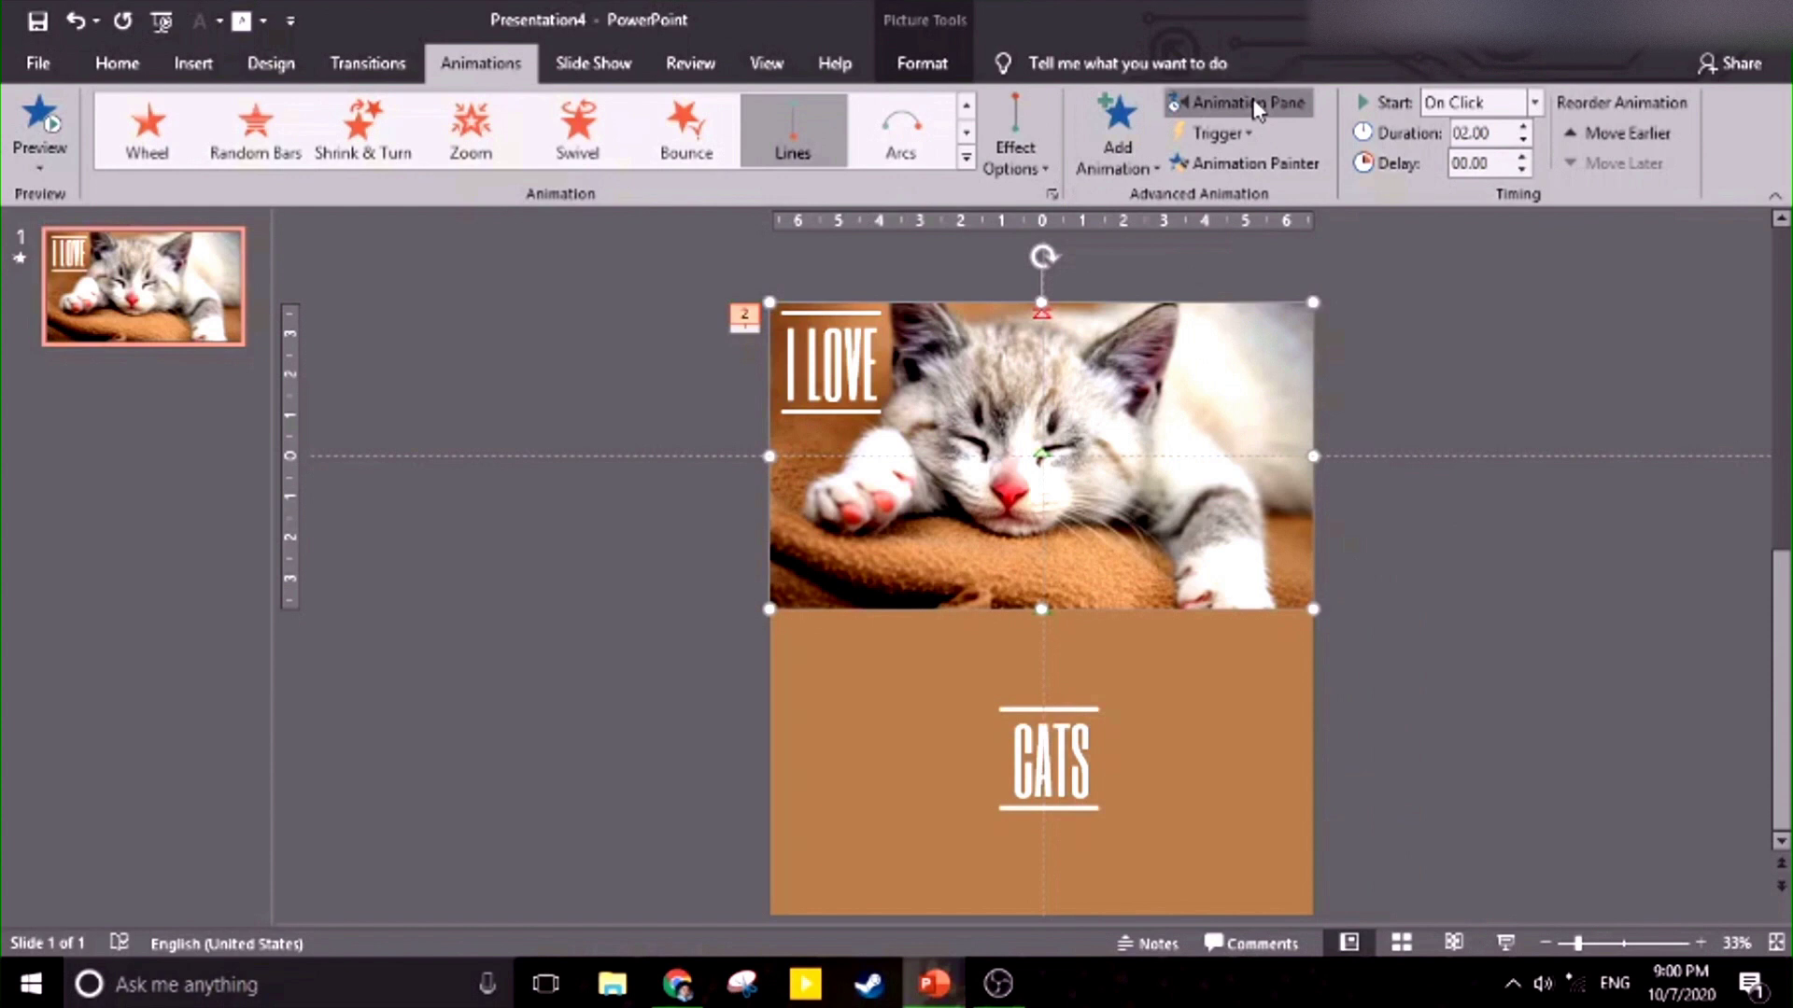
pyautogui.keyDown('shift'); pyautogui.click(1587, 323); pyautogui.keyUp('shift')
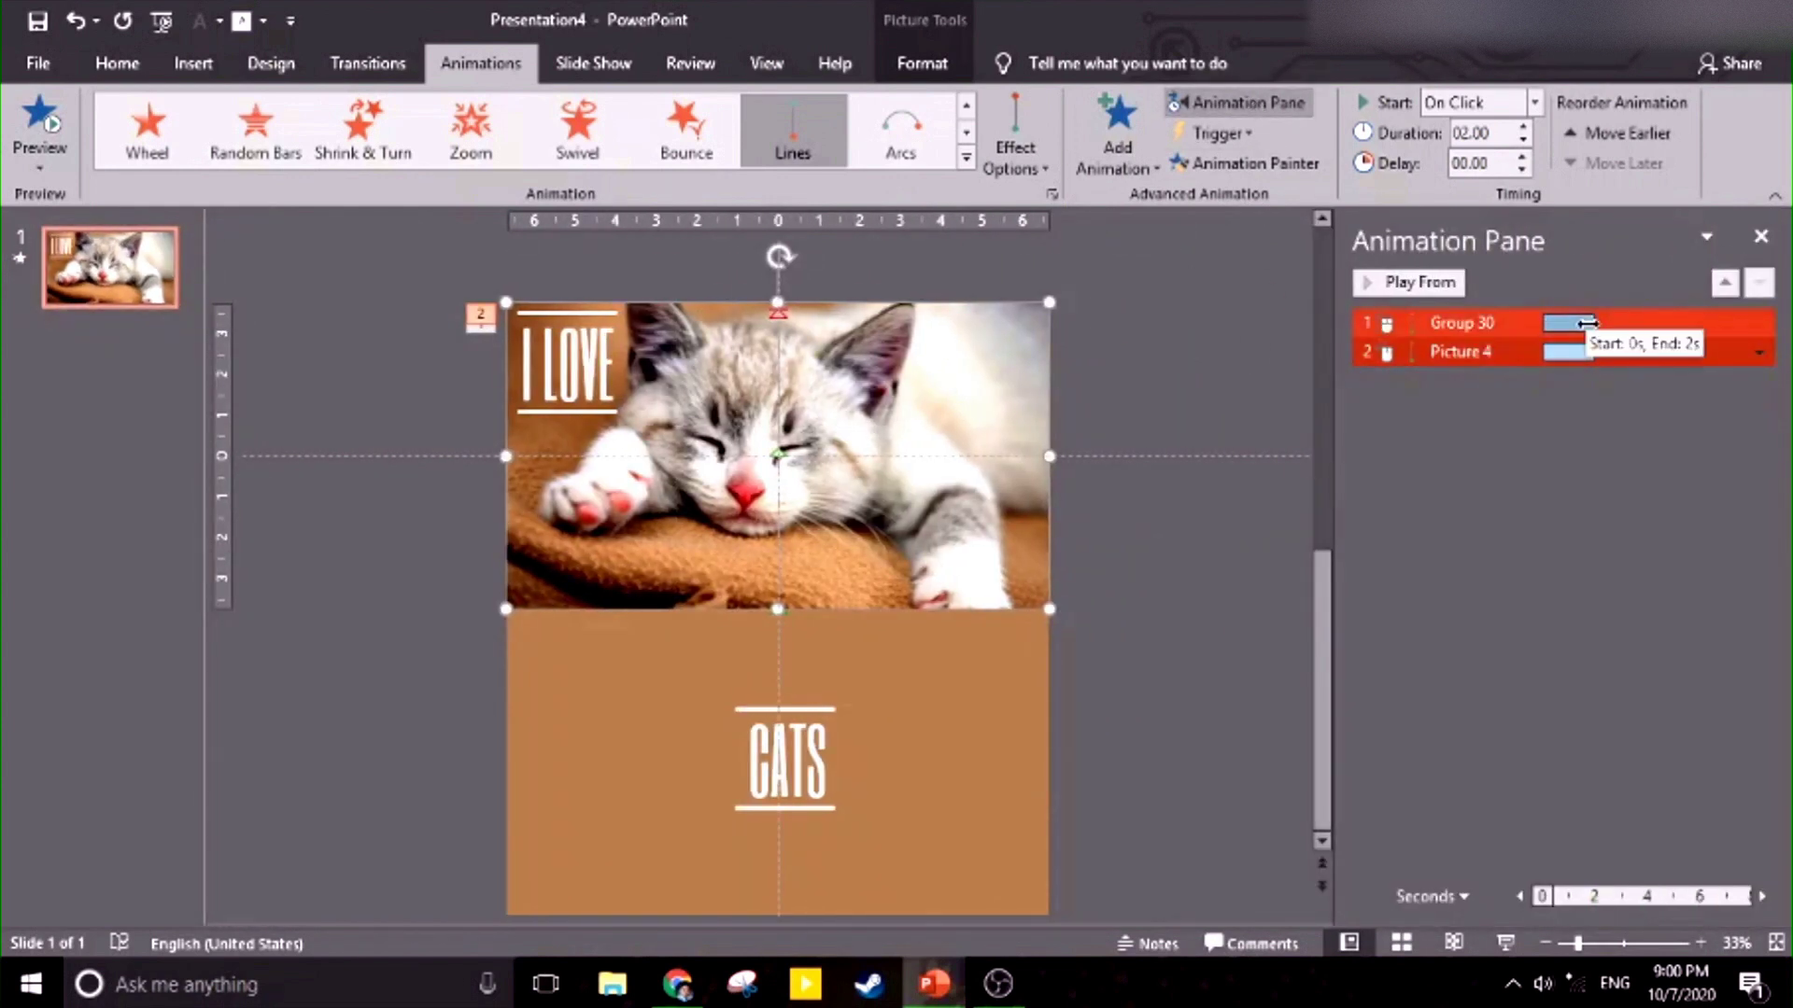
pyautogui.click(1568, 353)
pyautogui.doubleClick(1574, 355)
pyautogui.click(1107, 237)
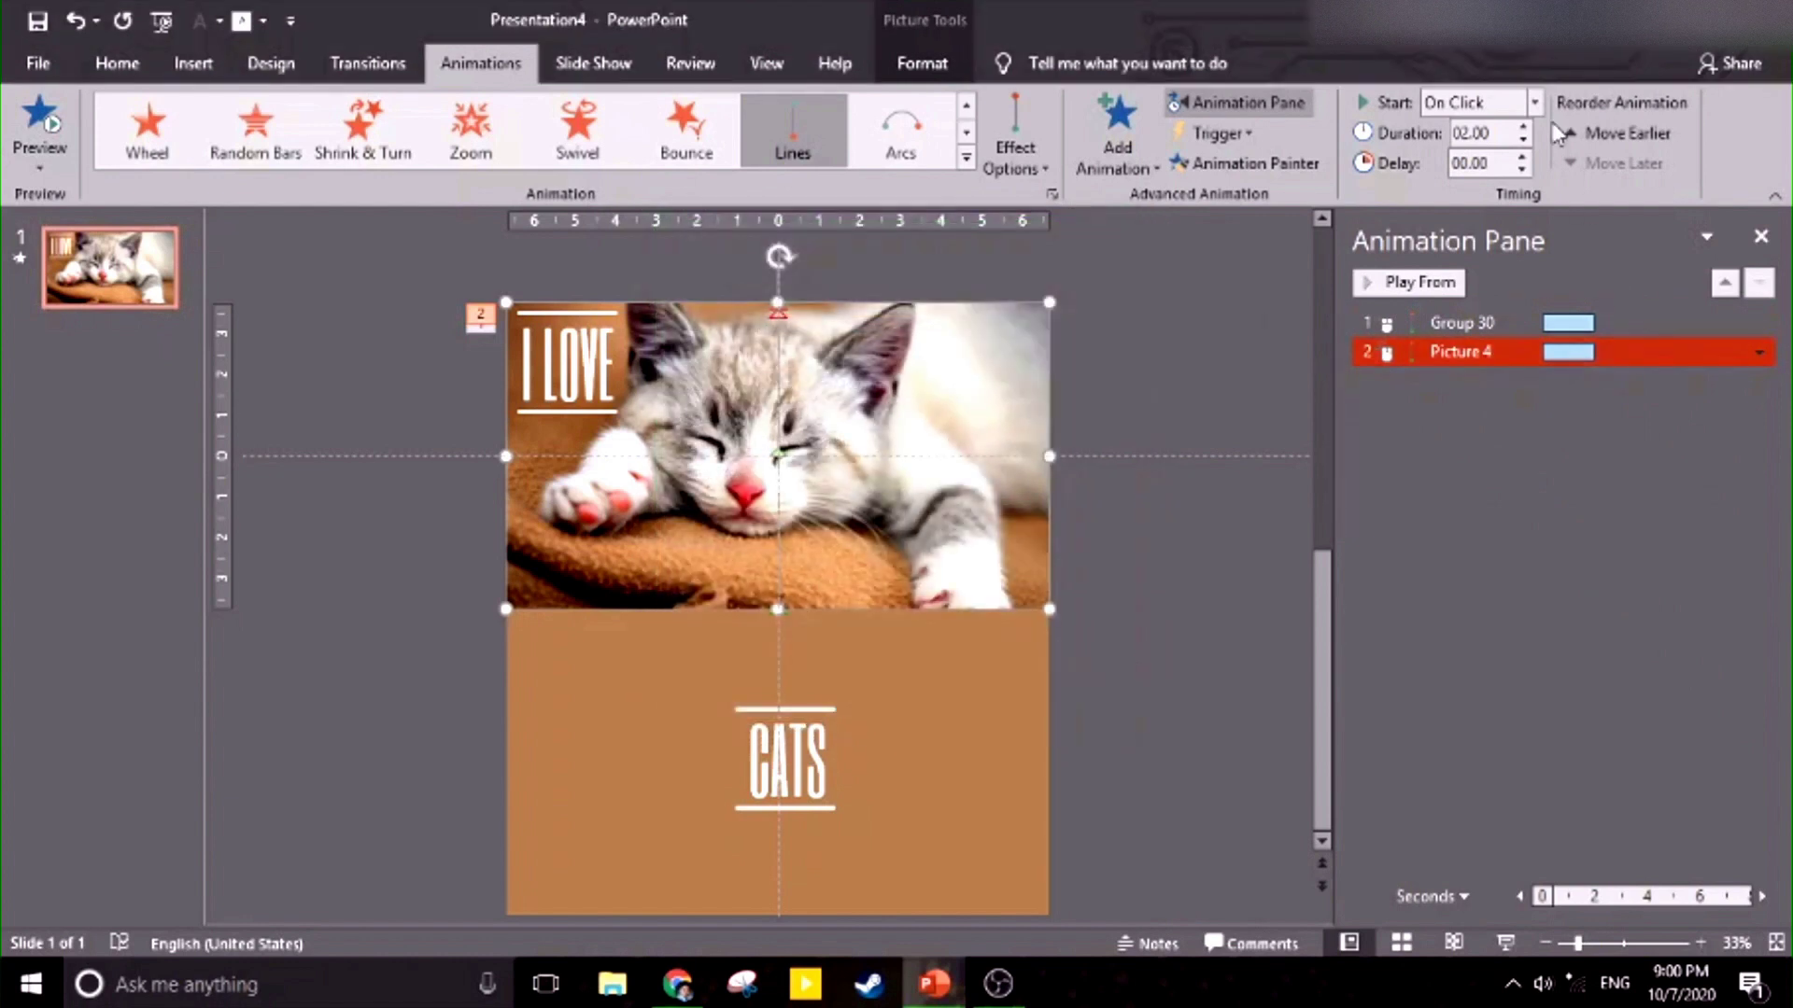
pyautogui.click(1534, 103)
pyautogui.click(1509, 159)
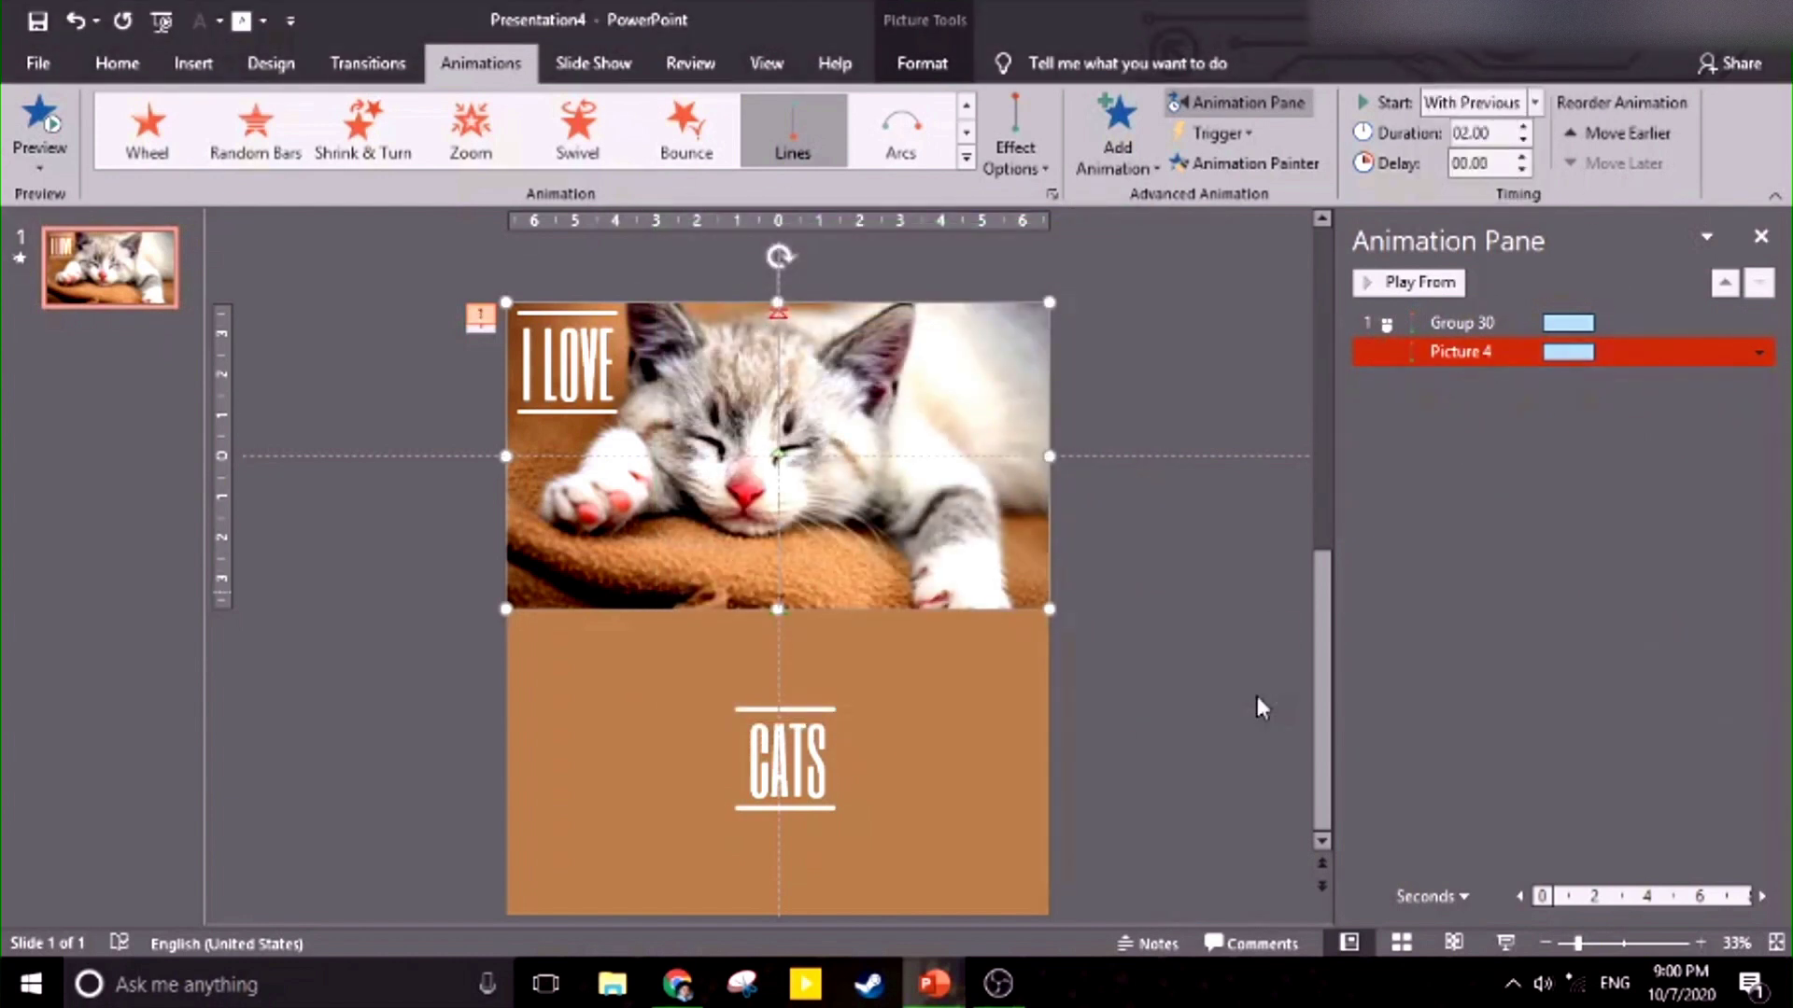
pyautogui.click(1505, 943)
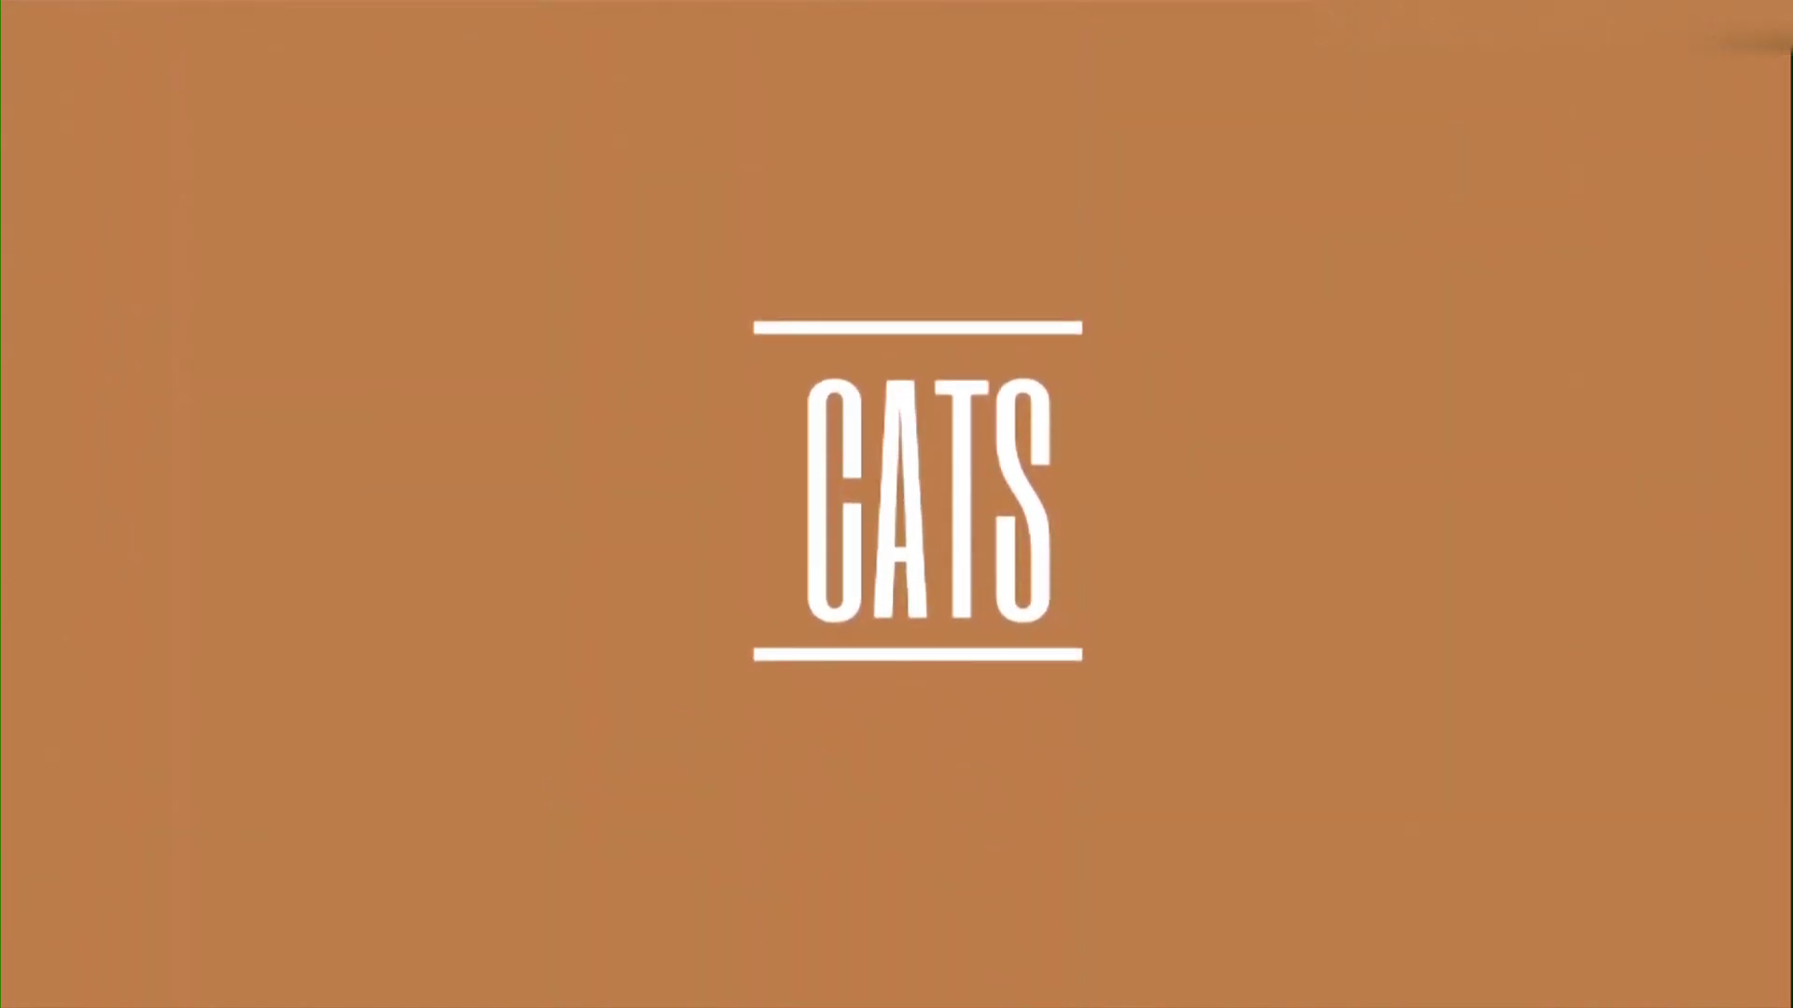
pyautogui.press('Escape')
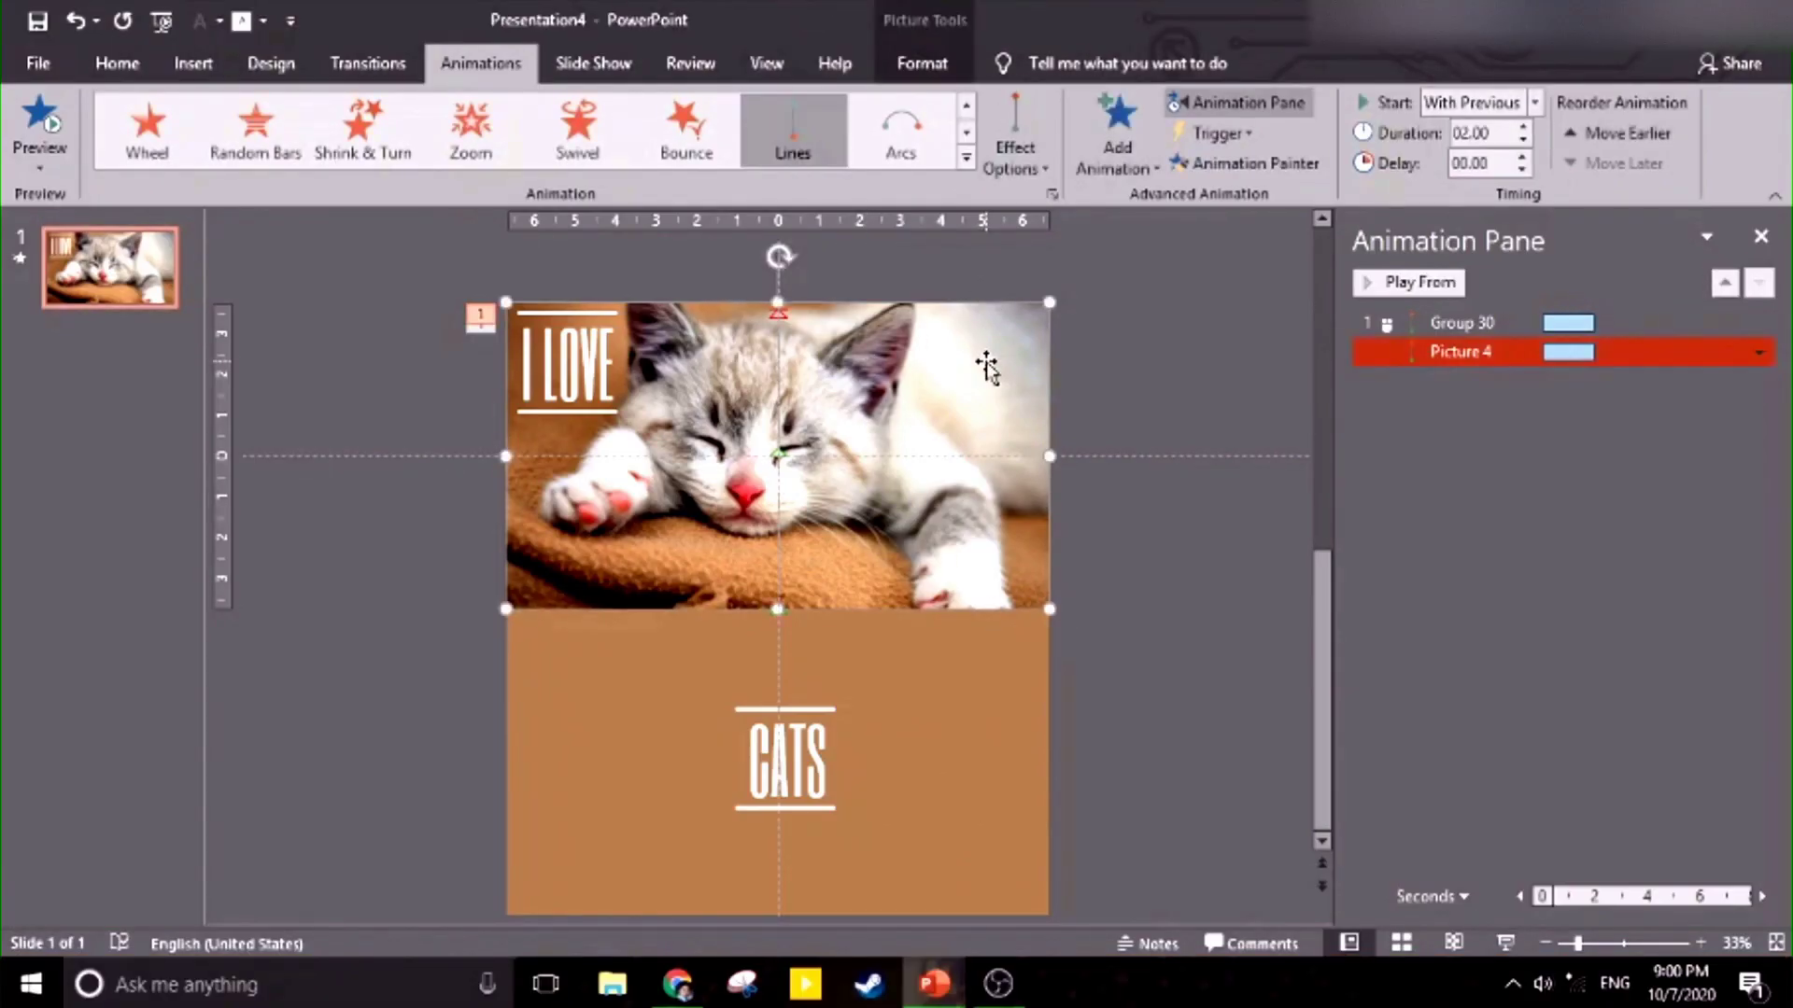
# Drag Picture 4's motion path end lower, then test it in a slideshow.
pyautogui.scroll(2, 1148, 388)
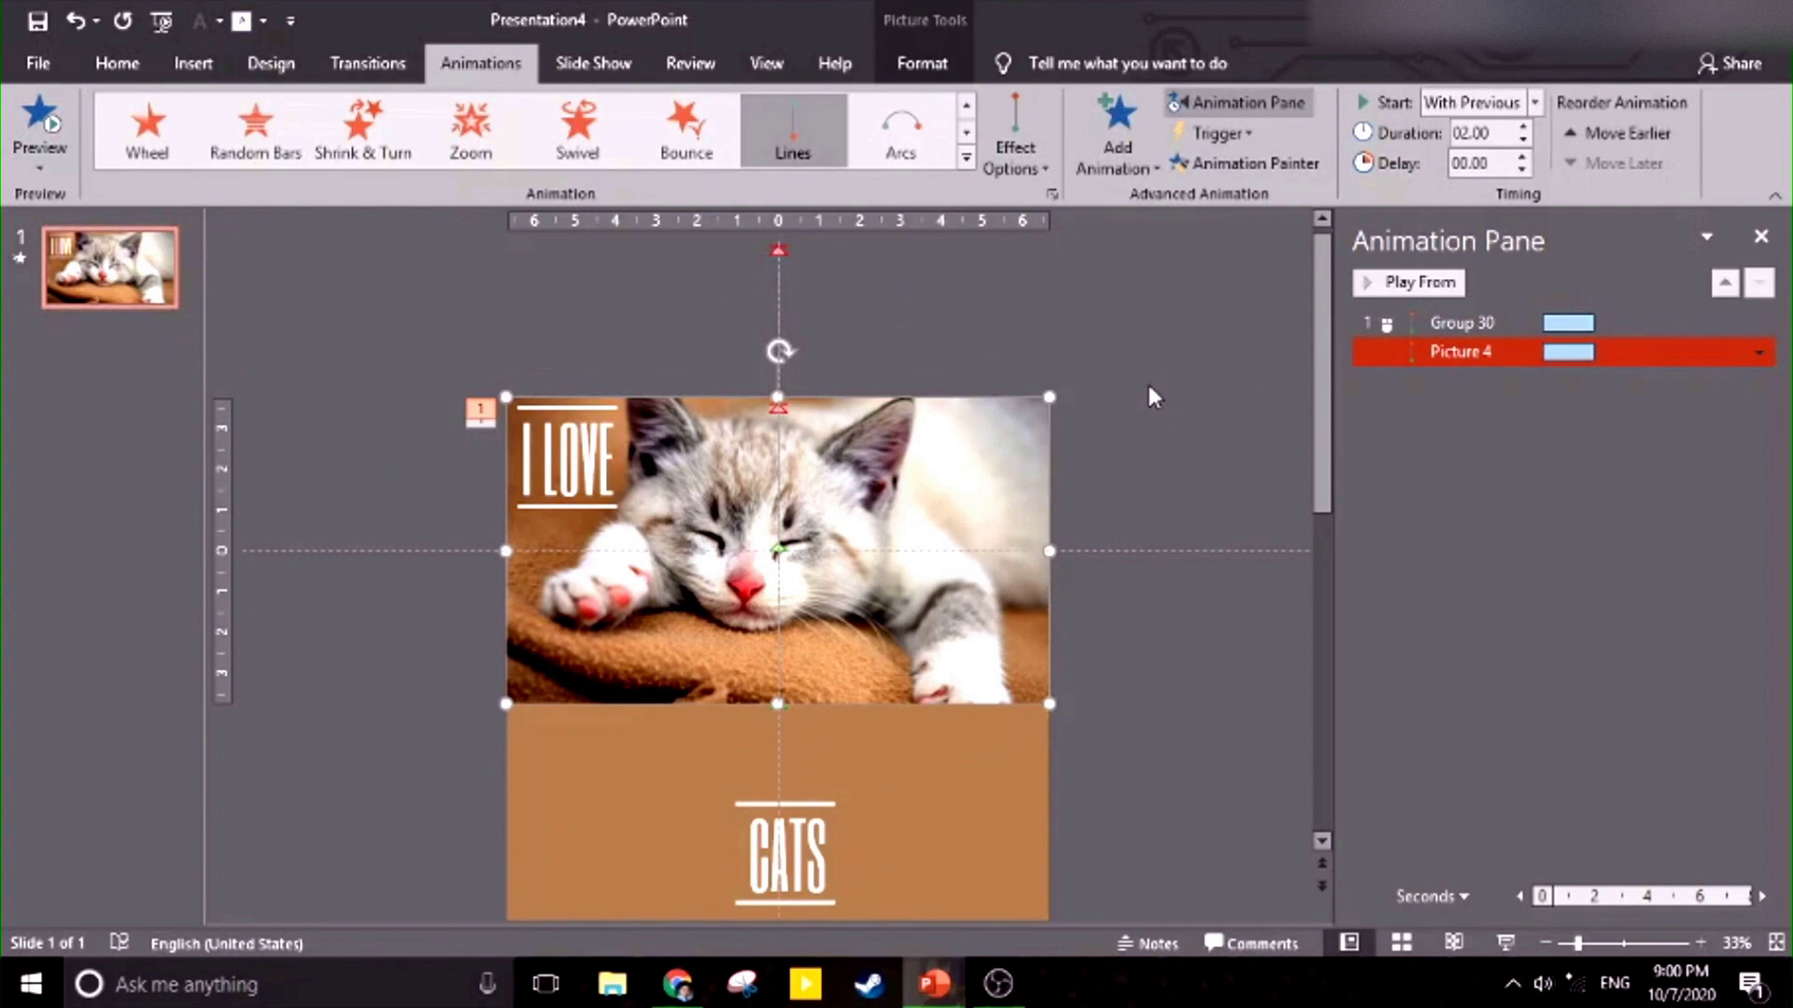
pyautogui.doubleClick(833, 447)
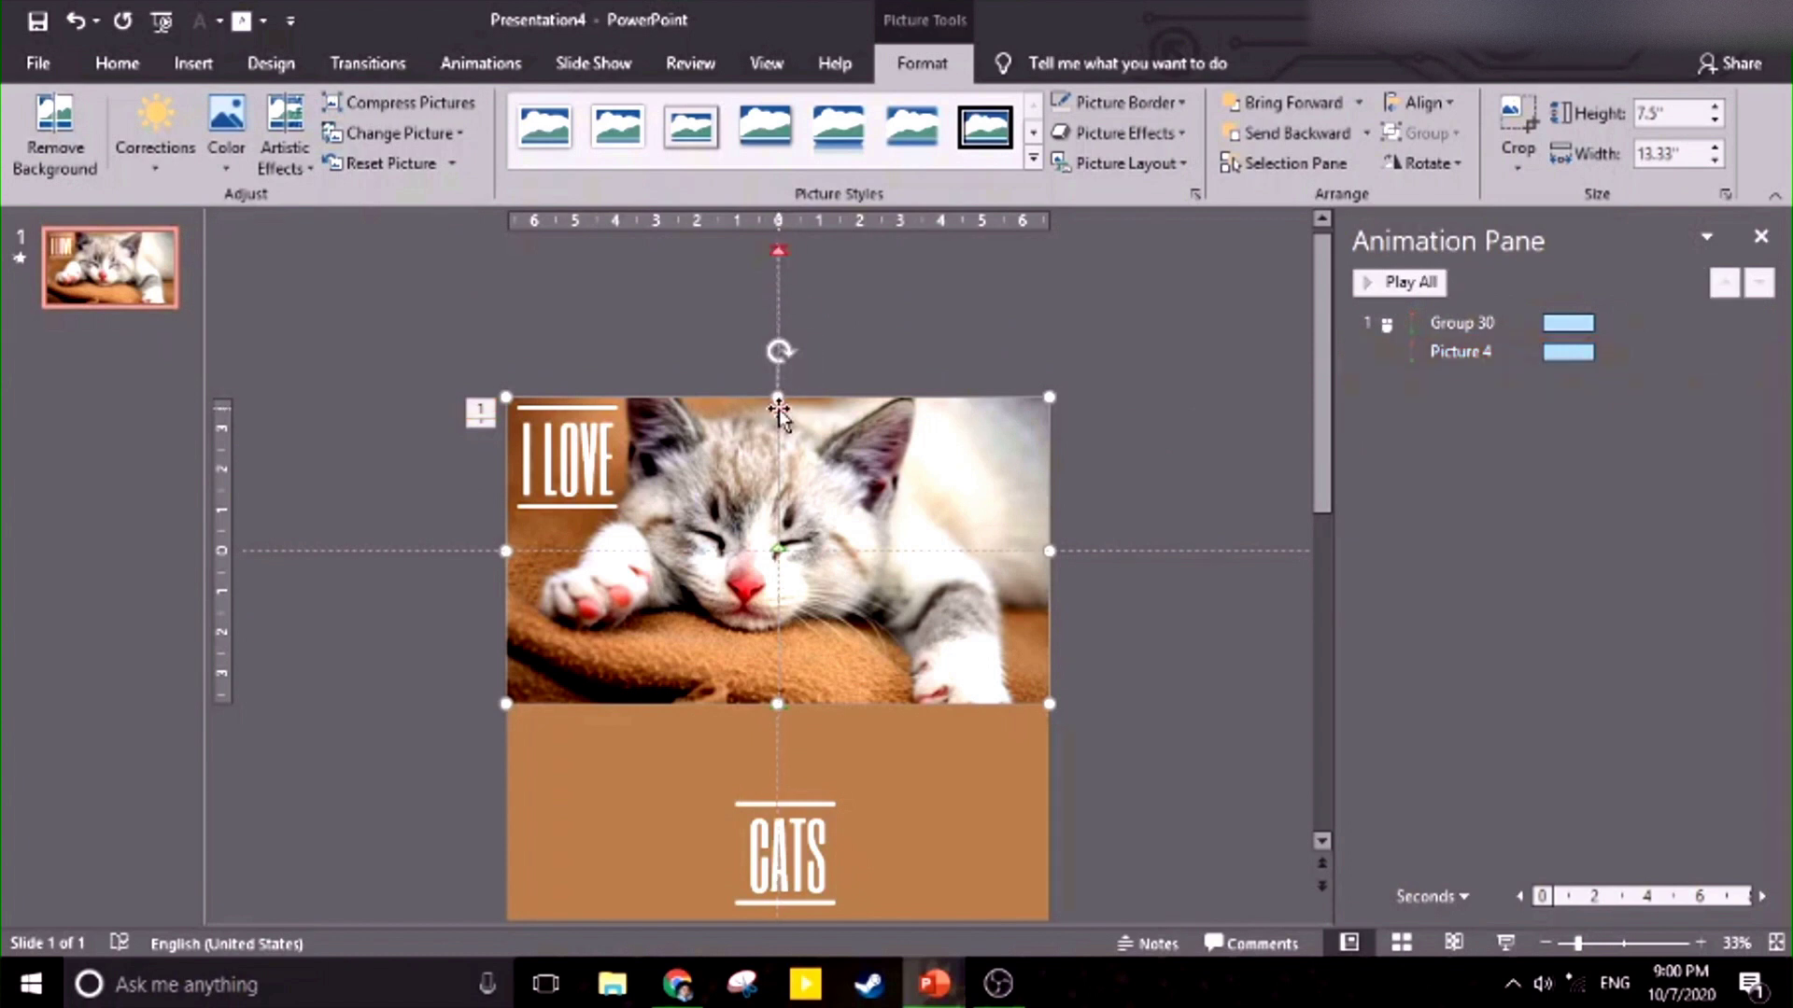
pyautogui.click(778, 407)
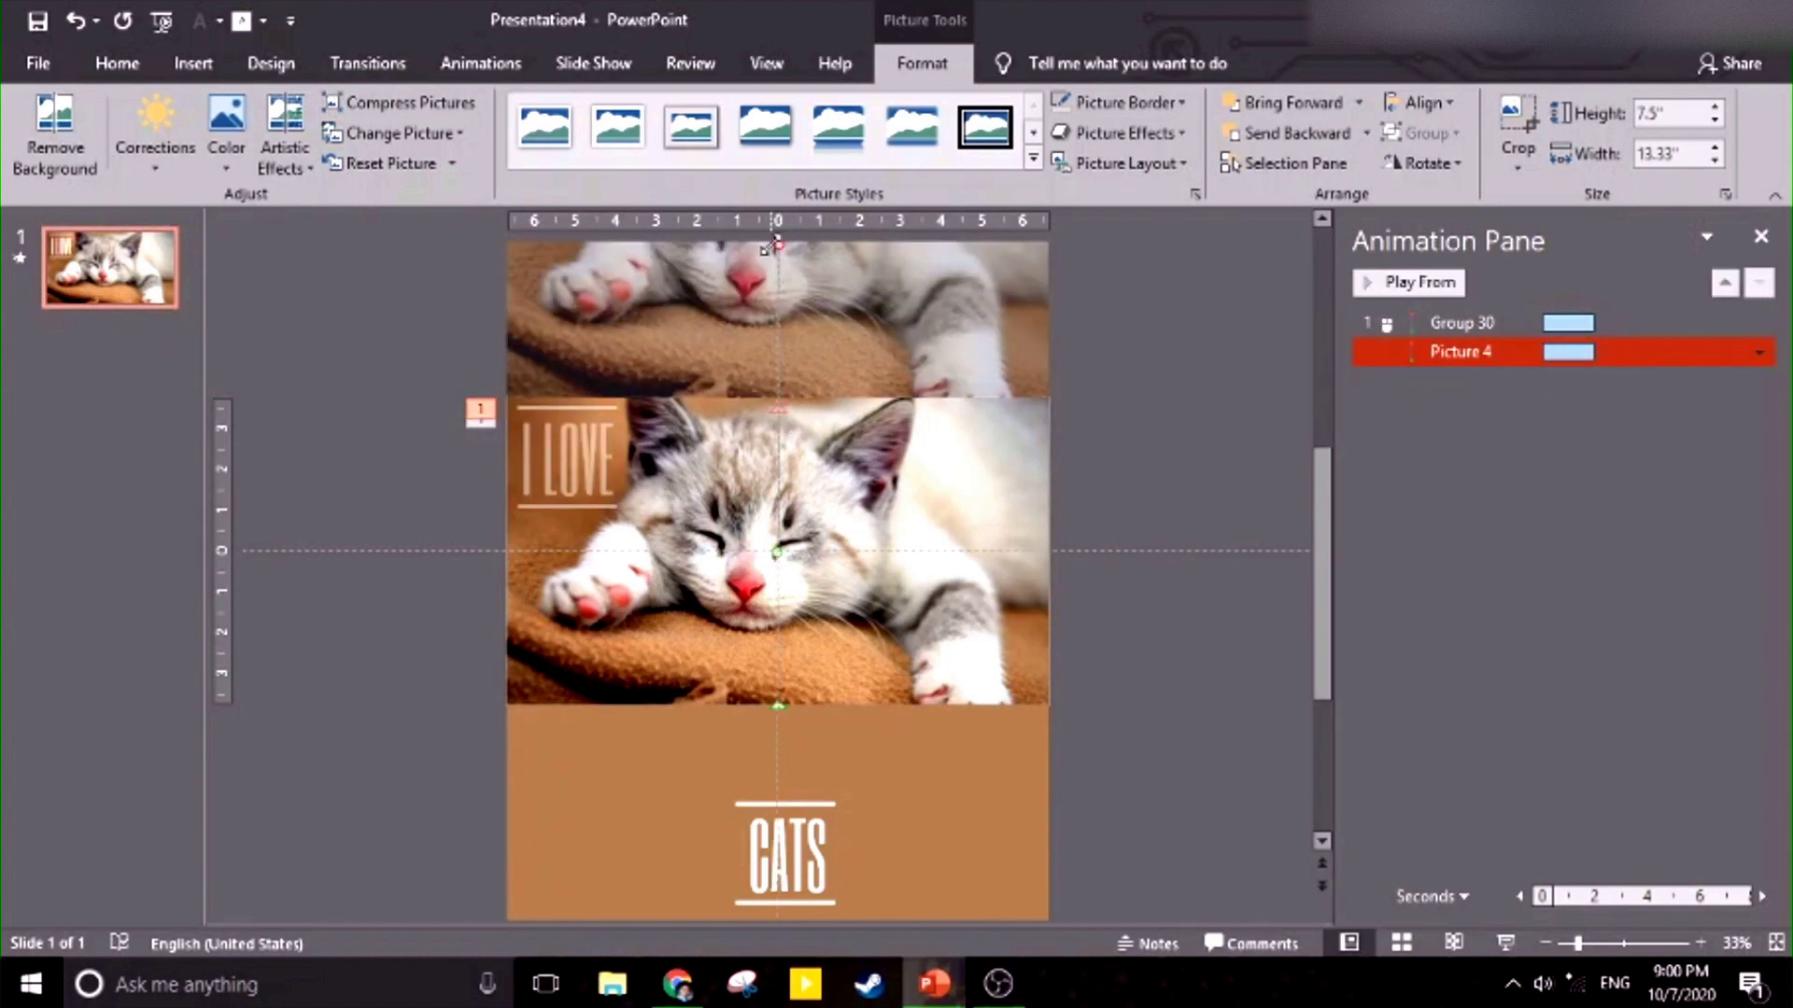
pyautogui.moveTo(778, 246); pyautogui.dragTo(781, 396)
pyautogui.click(782, 401)
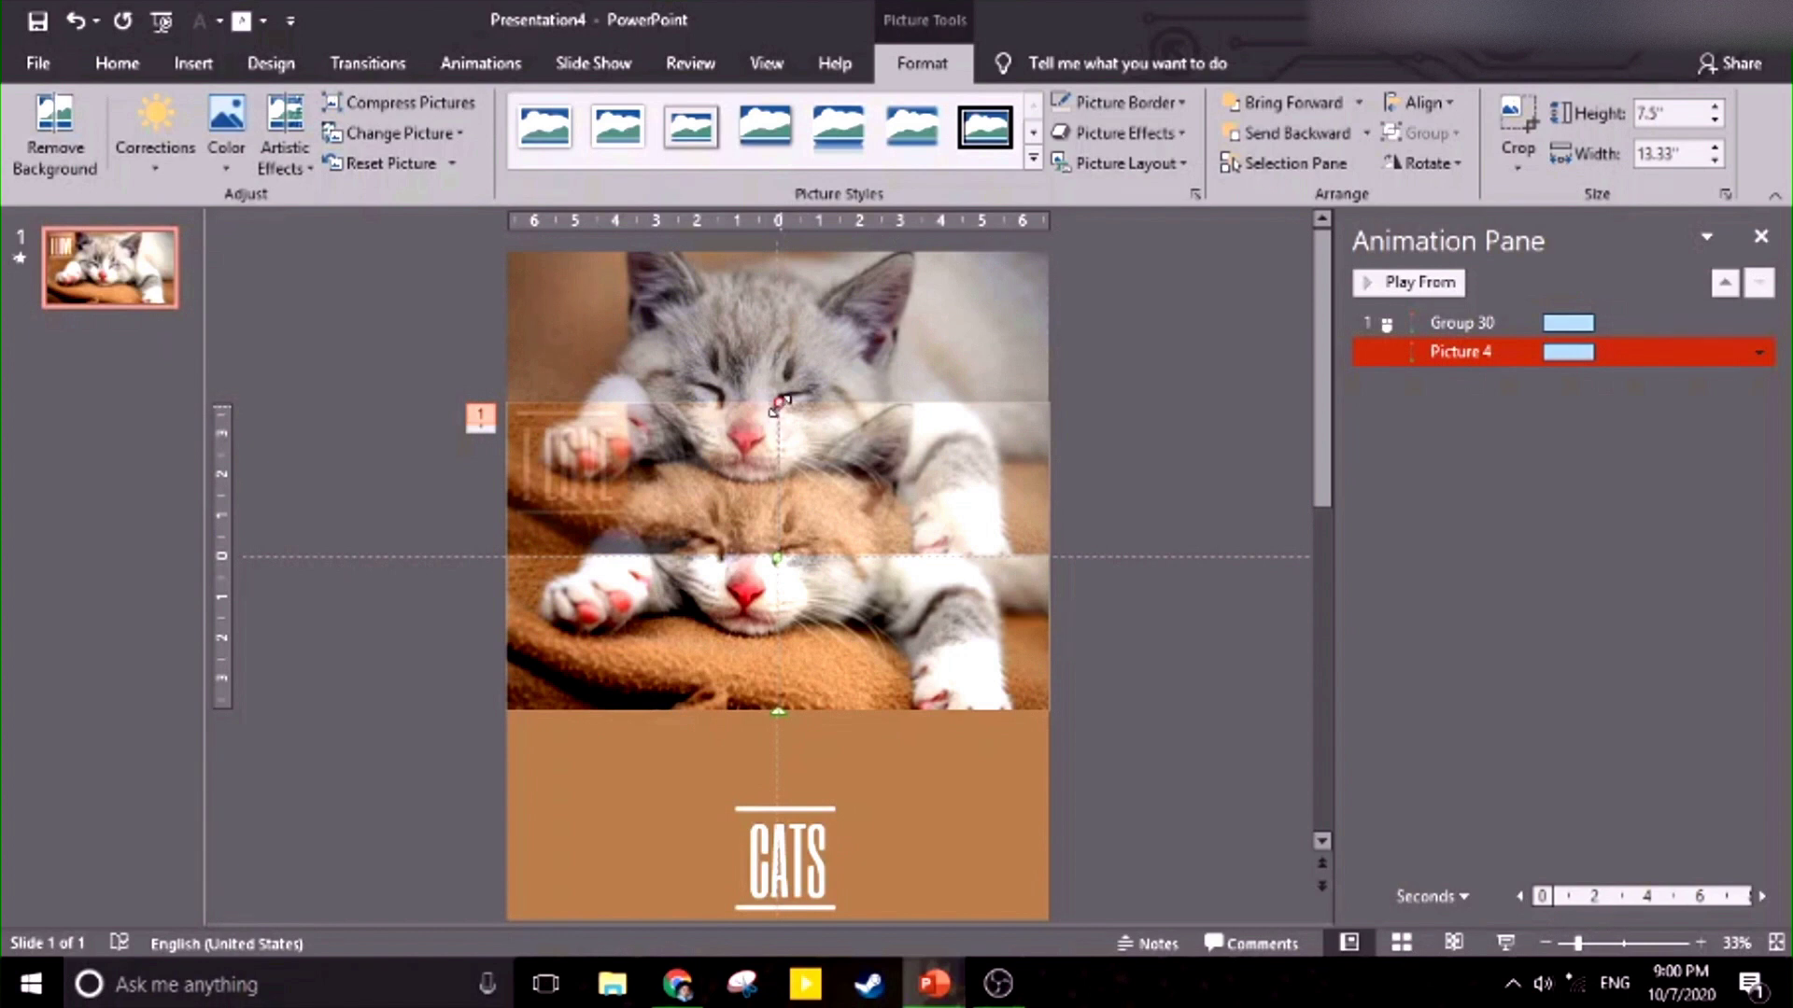
pyautogui.click(1121, 475)
pyautogui.click(1505, 942)
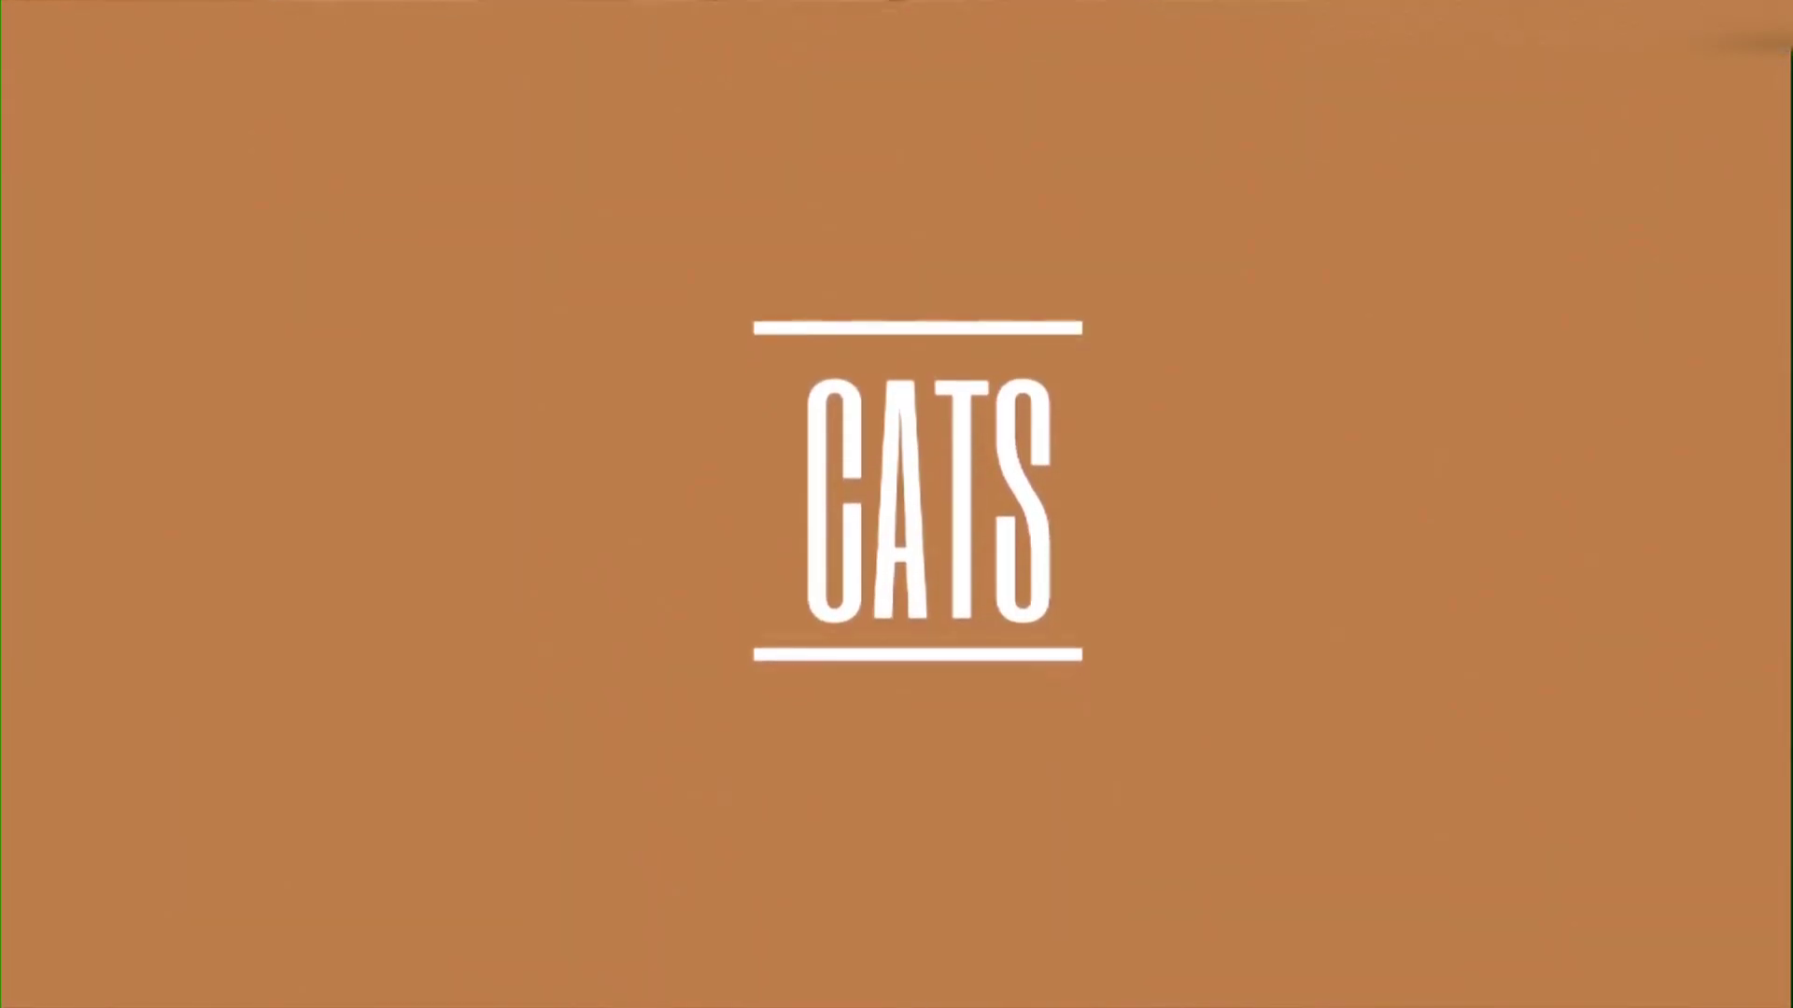
pyautogui.press('Escape')
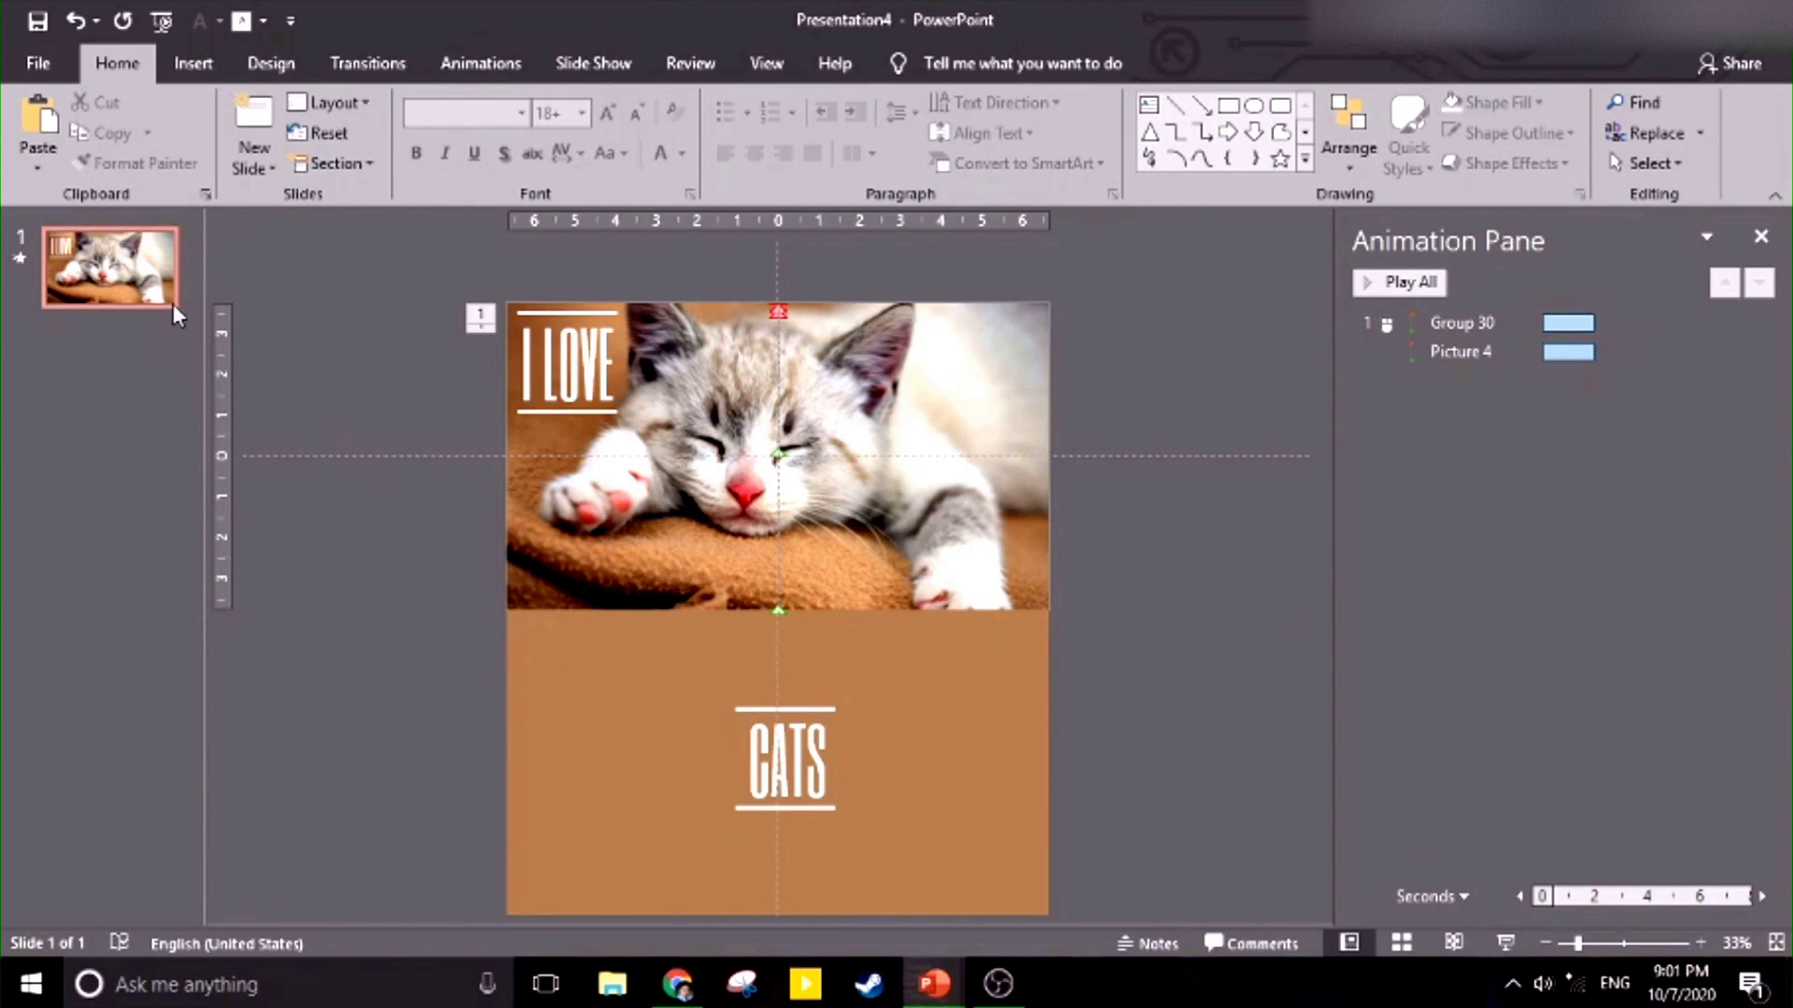
# Duplicate slide 1 with Ctrl+D and check the objects on the new slide 2.
pyautogui.click(128, 283)
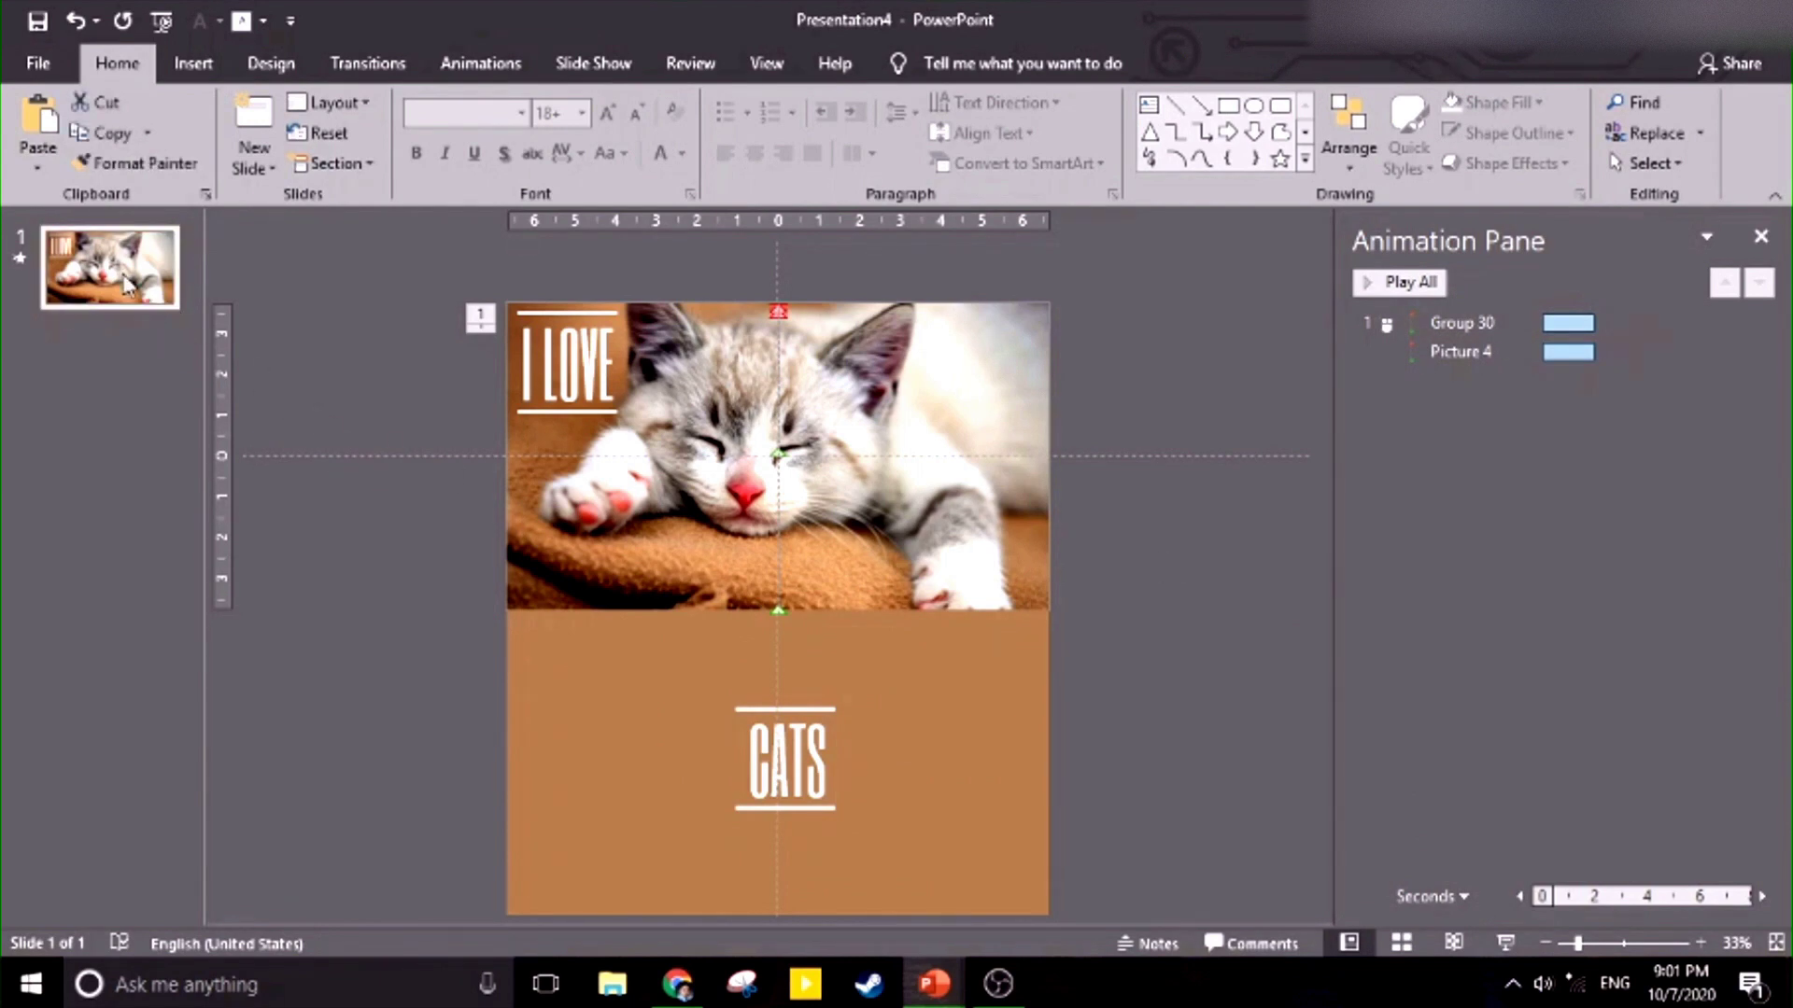
pyautogui.hotkey('ctrl', 'd')
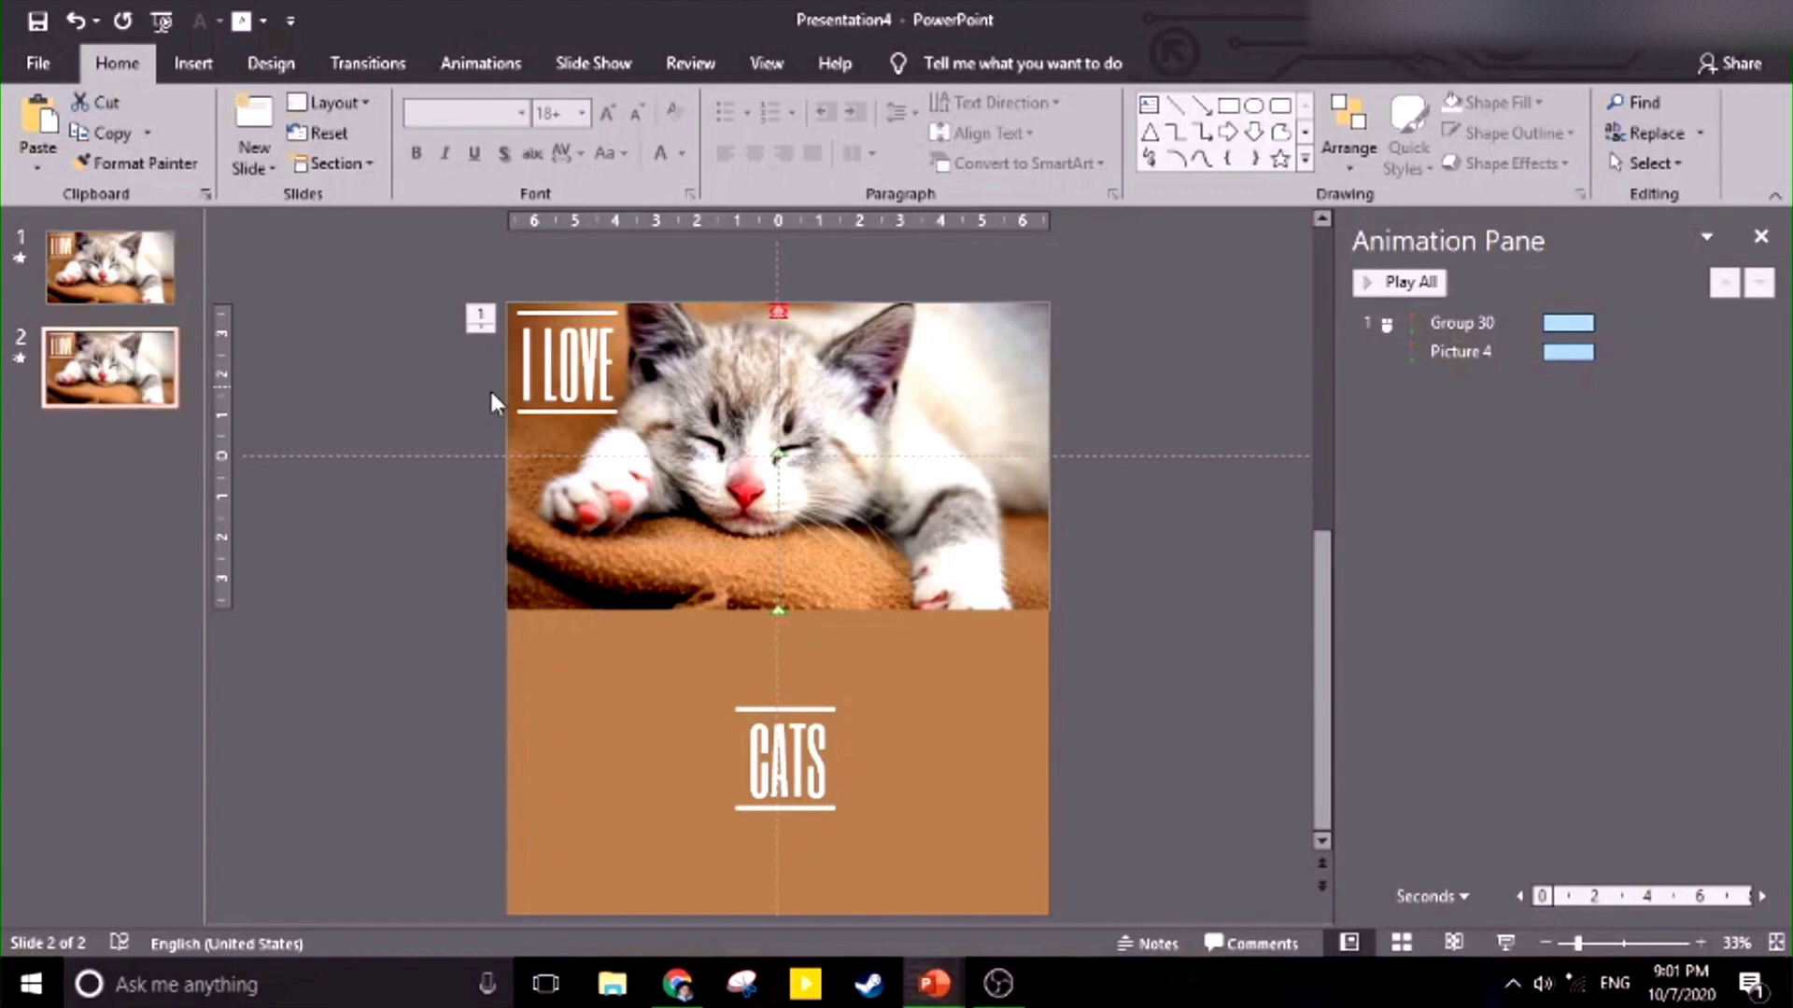
pyautogui.click(593, 528)
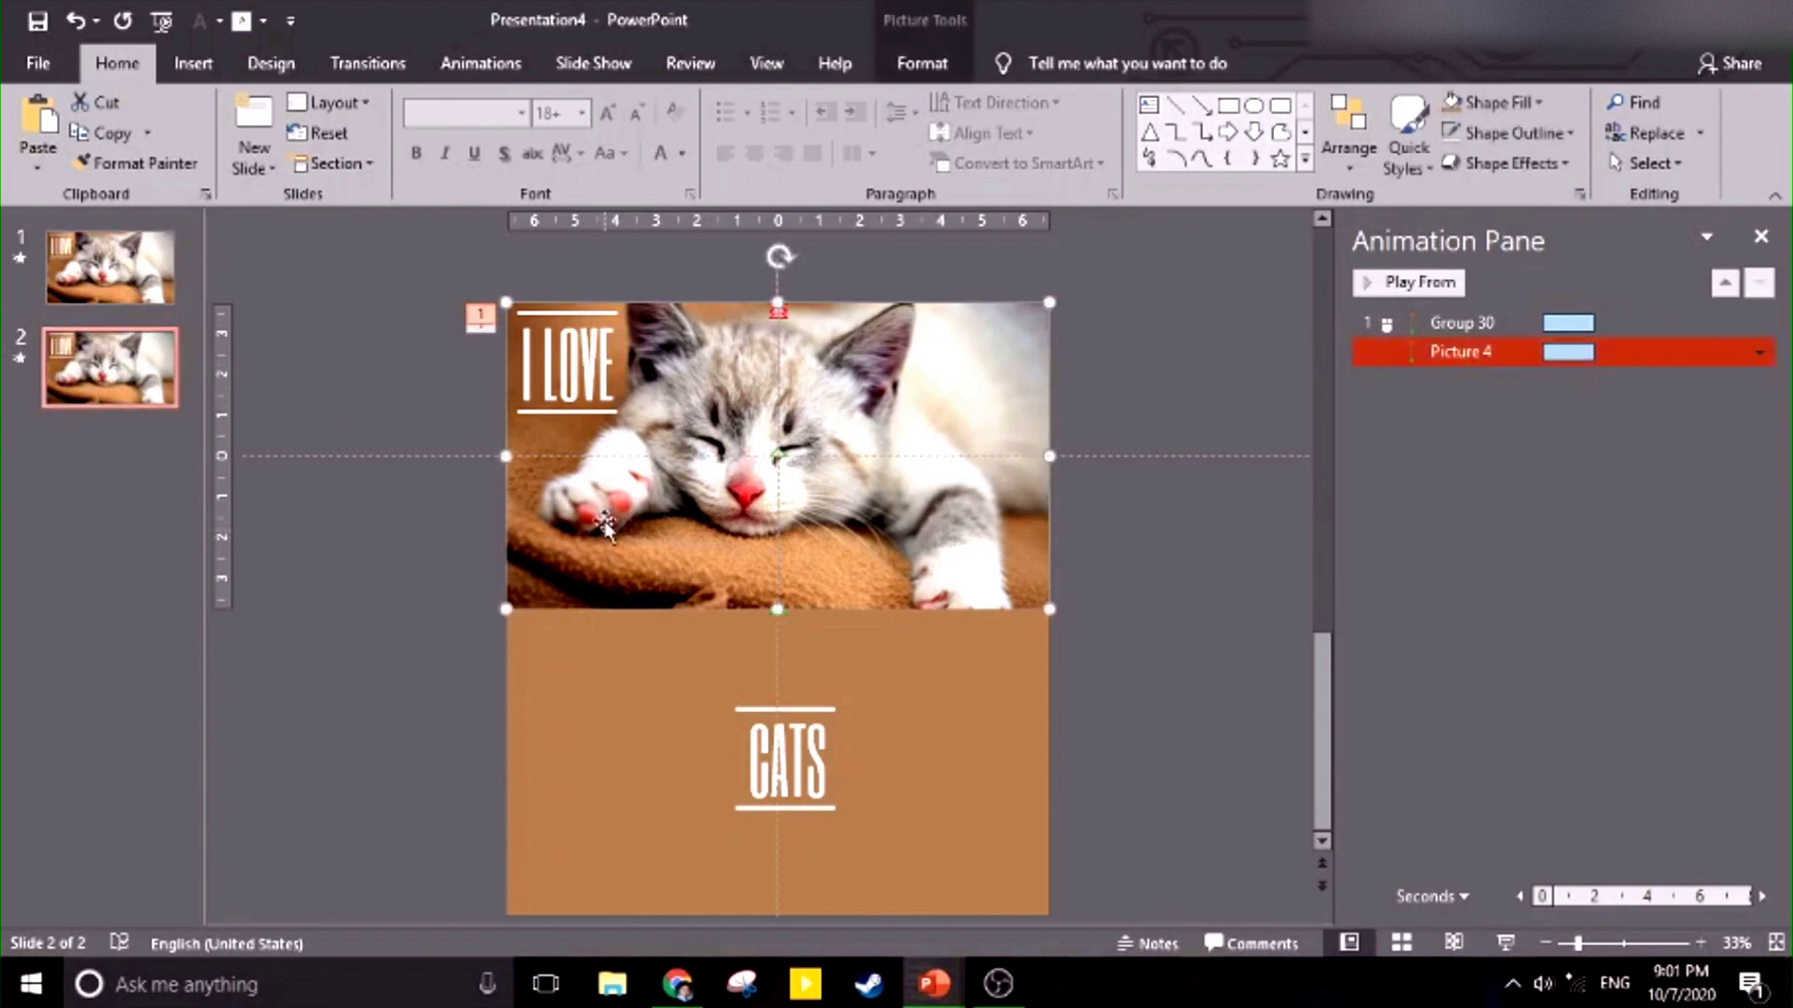
pyautogui.click(574, 376)
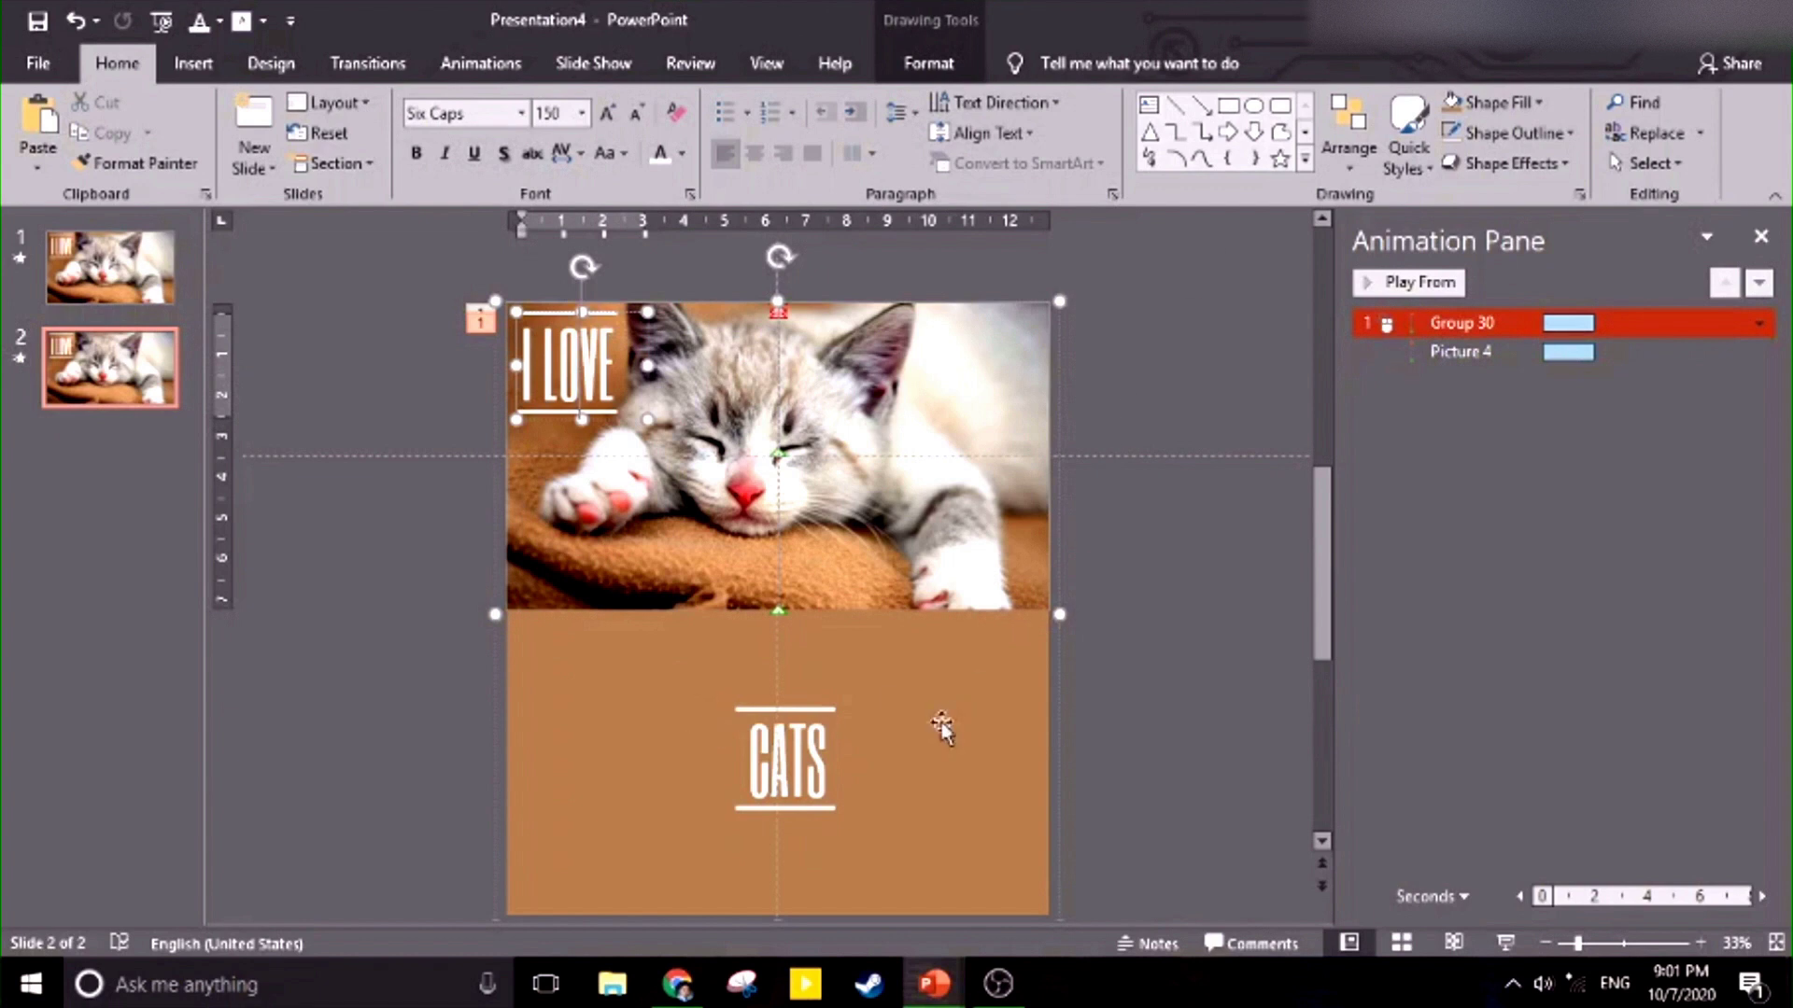
# Ungroup the CATS text and brown panel group on slide 2.
pyautogui.click(847, 748)
pyautogui.keyDown('shift'); pyautogui.click(949, 681); pyautogui.keyUp('shift')
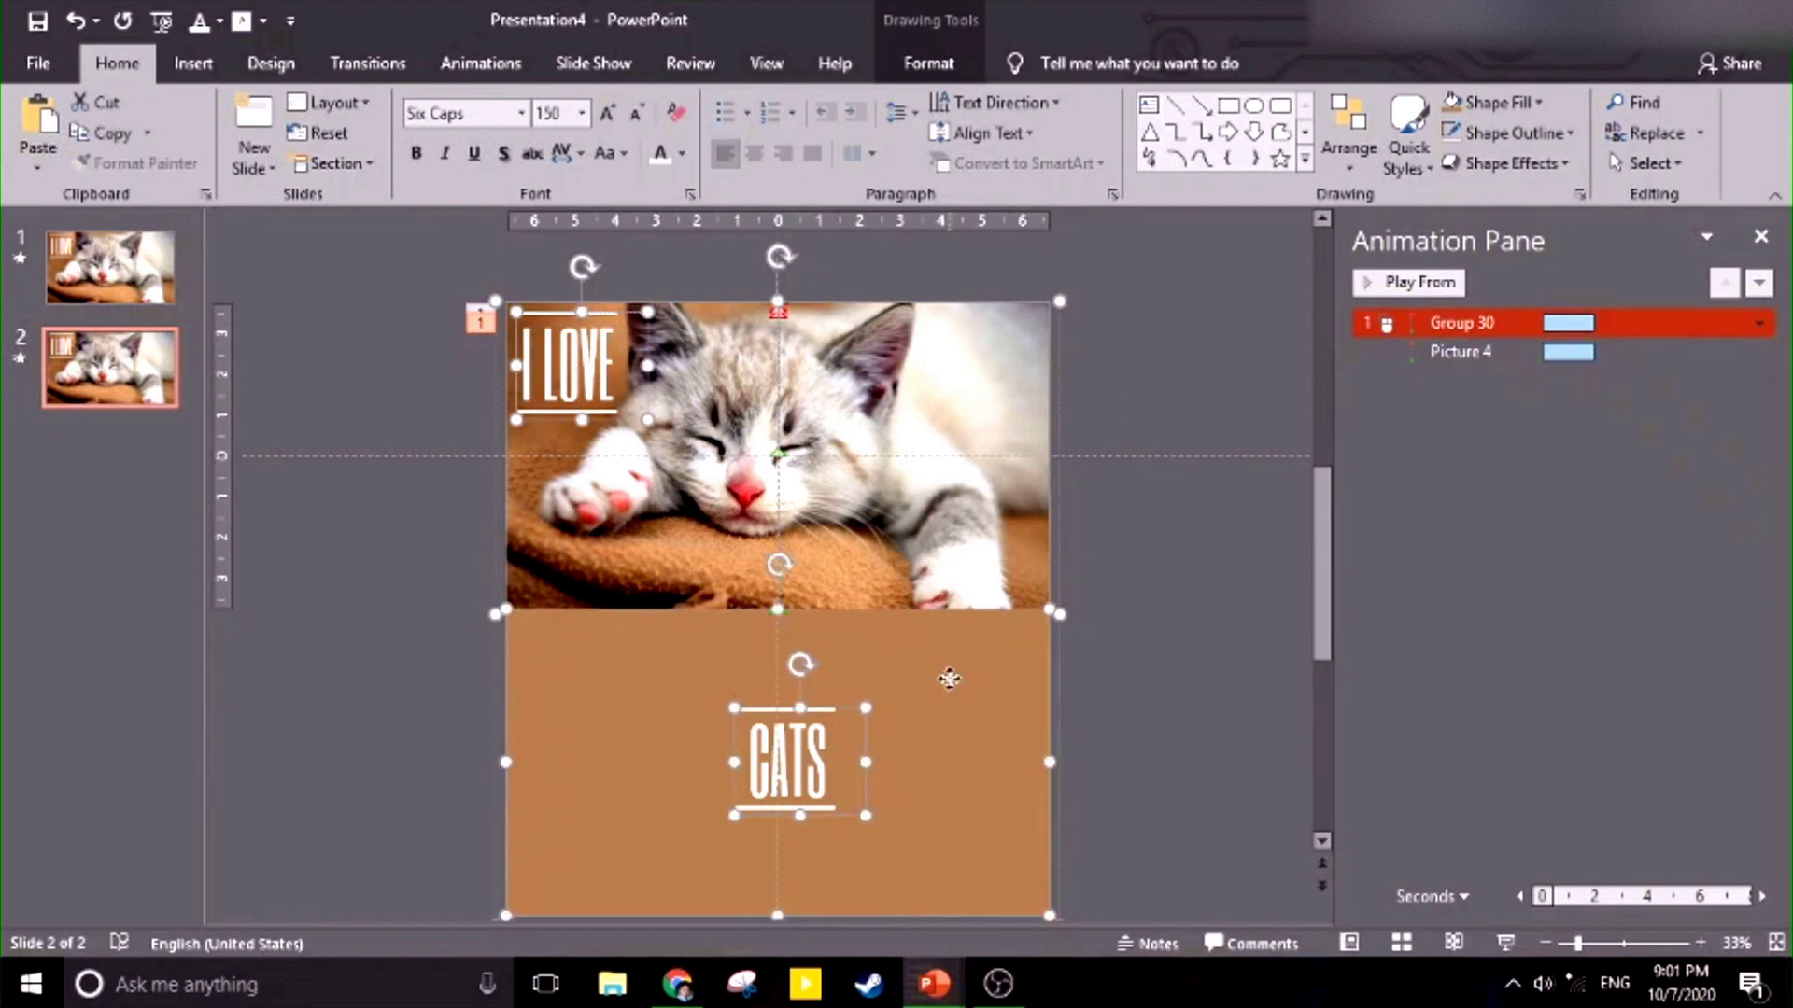
pyautogui.click(952, 73)
pyautogui.click(1380, 133)
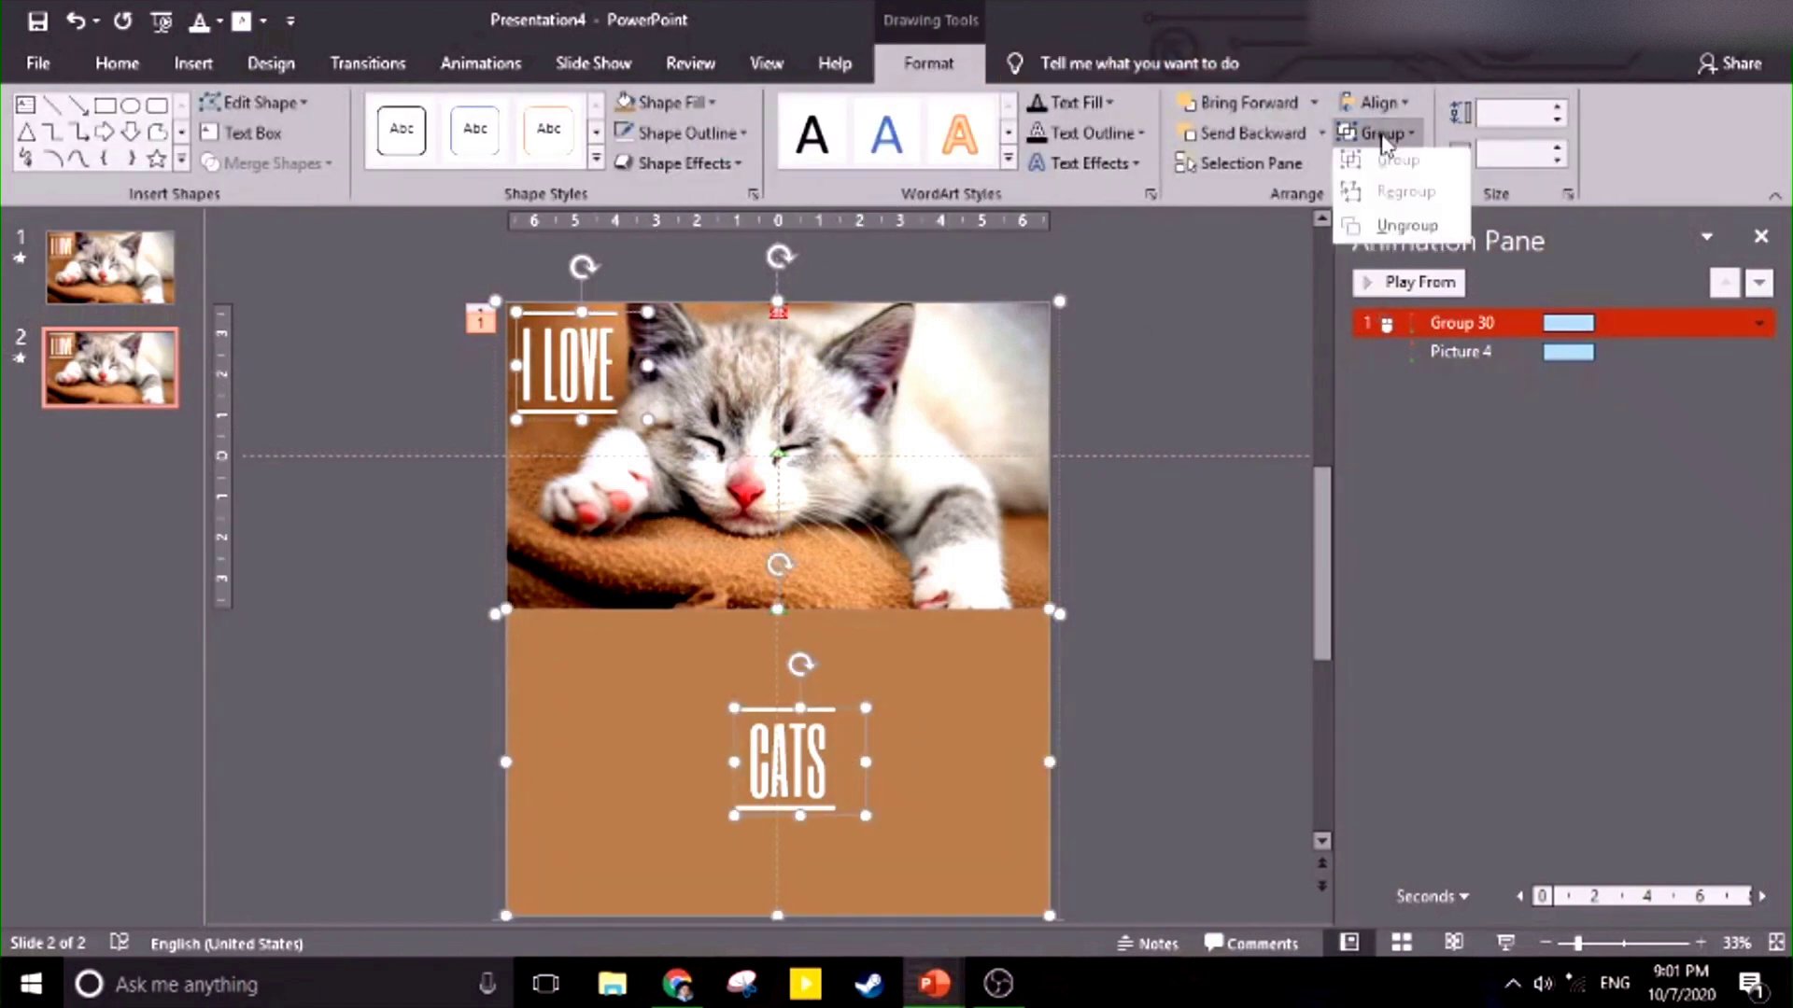
pyautogui.click(1408, 208)
# Select the cat photo together with the I LOVE text.
pyautogui.click(1173, 351)
pyautogui.click(939, 353)
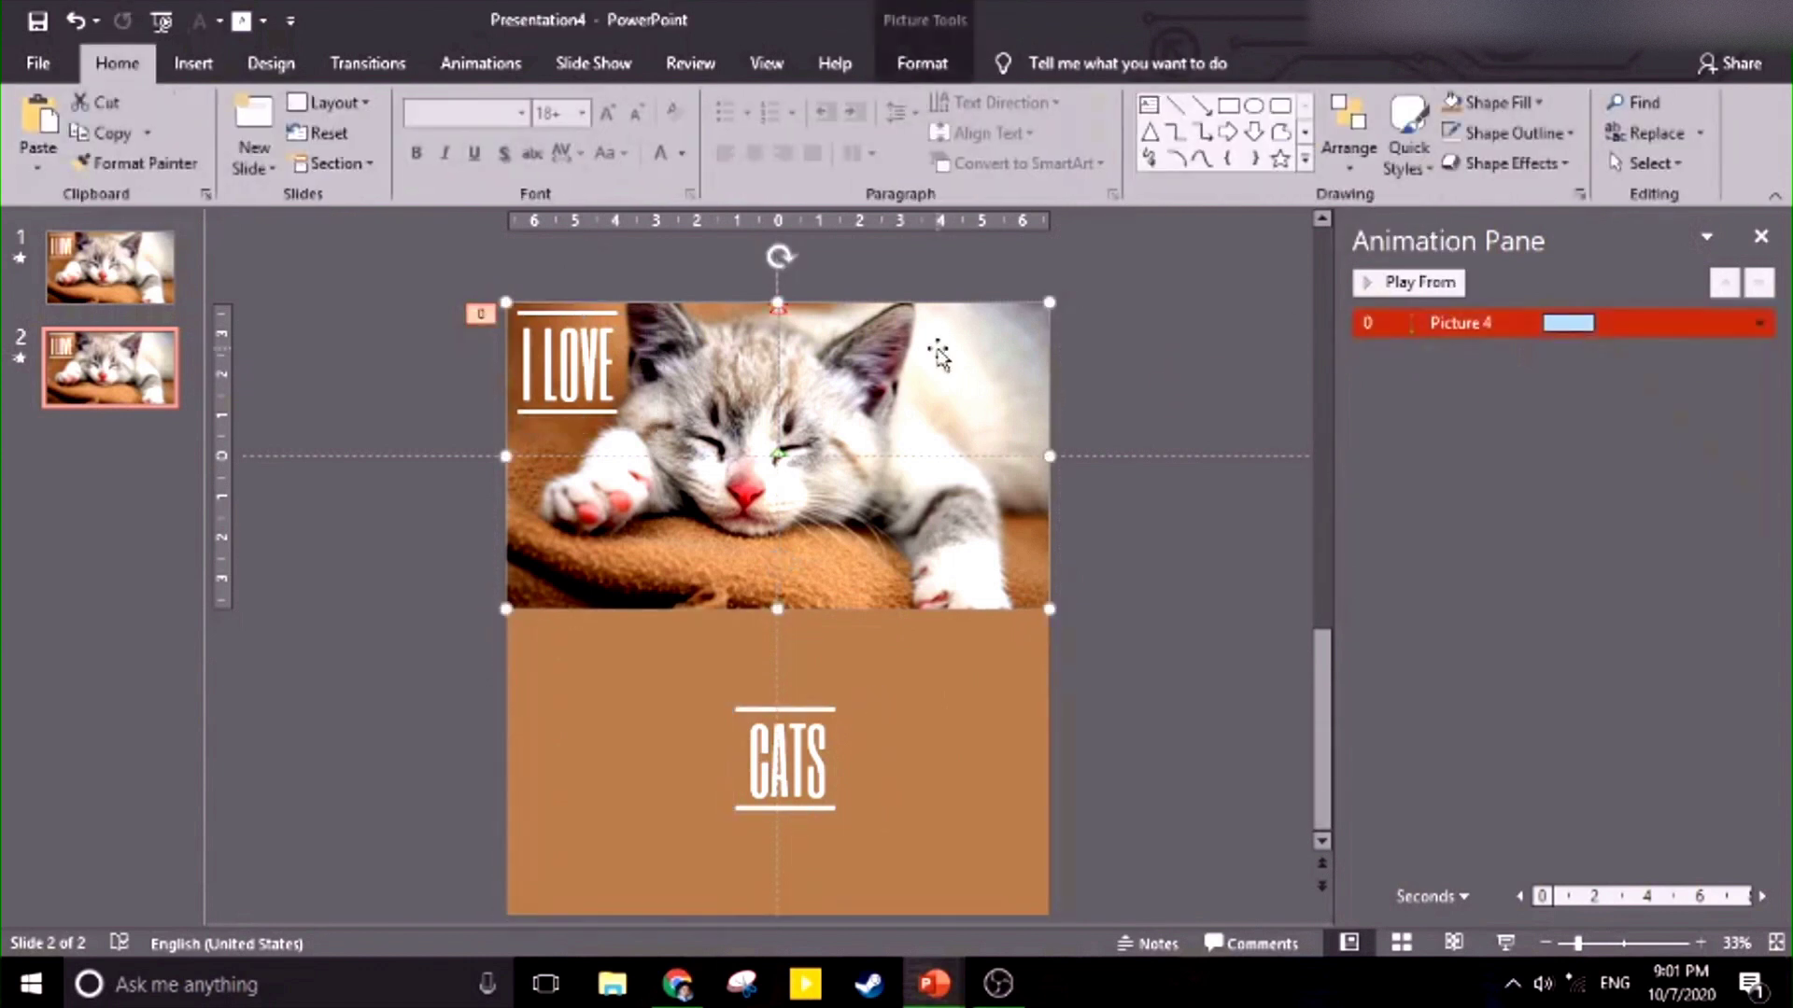
pyautogui.keyDown('shift'); pyautogui.click(612, 322); pyautogui.keyUp('shift')
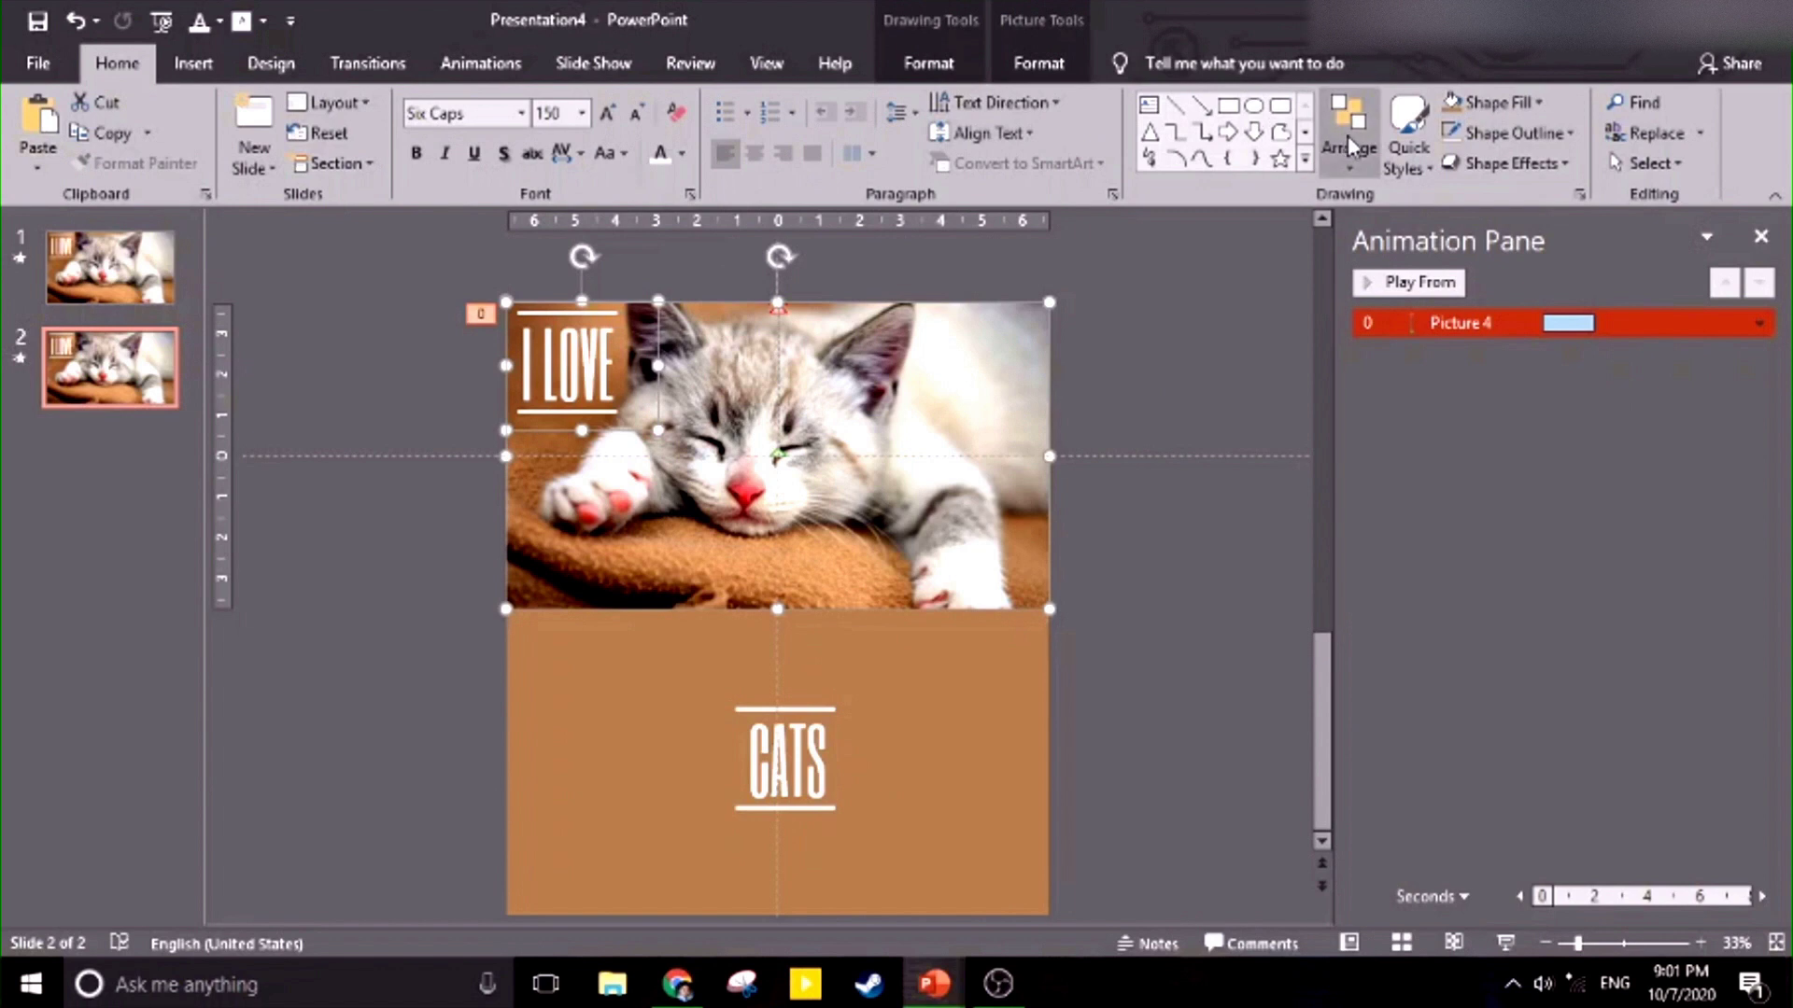
# Group the cat photo with the I LOVE text and drag the group toward the slide bottom.
pyautogui.hotkey('ctrl', 'g')
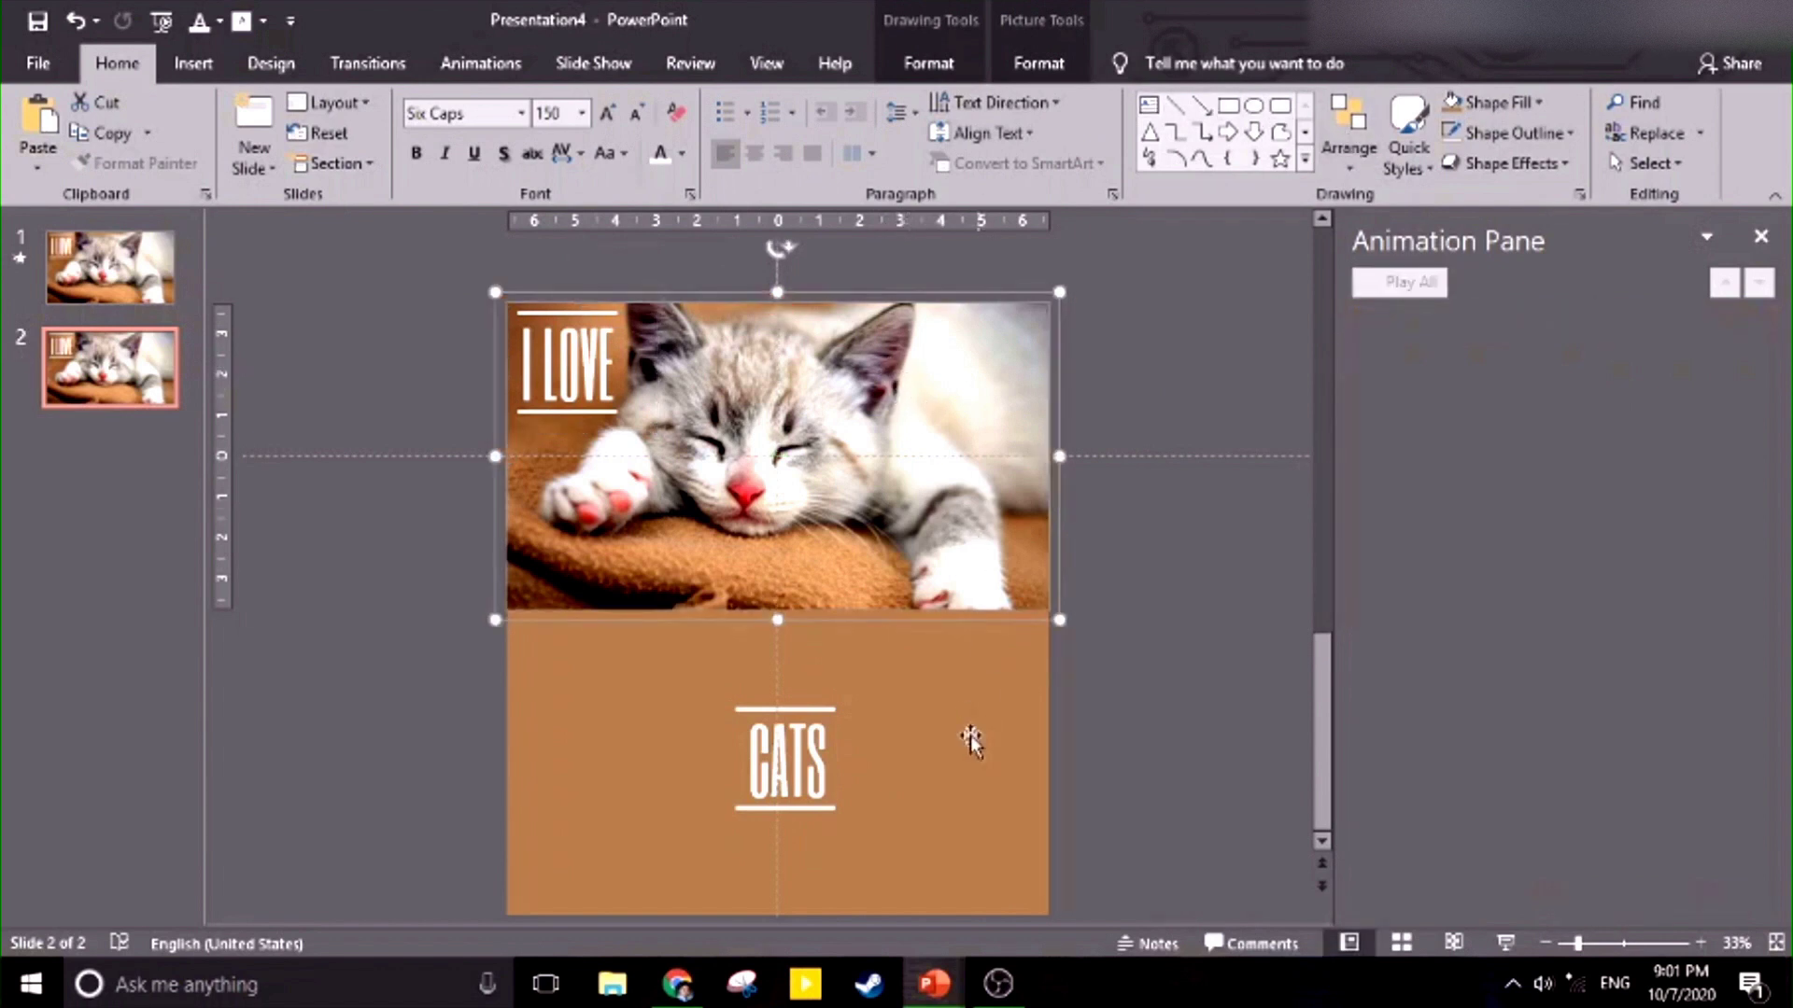
pyautogui.click(974, 719)
pyautogui.click(840, 725)
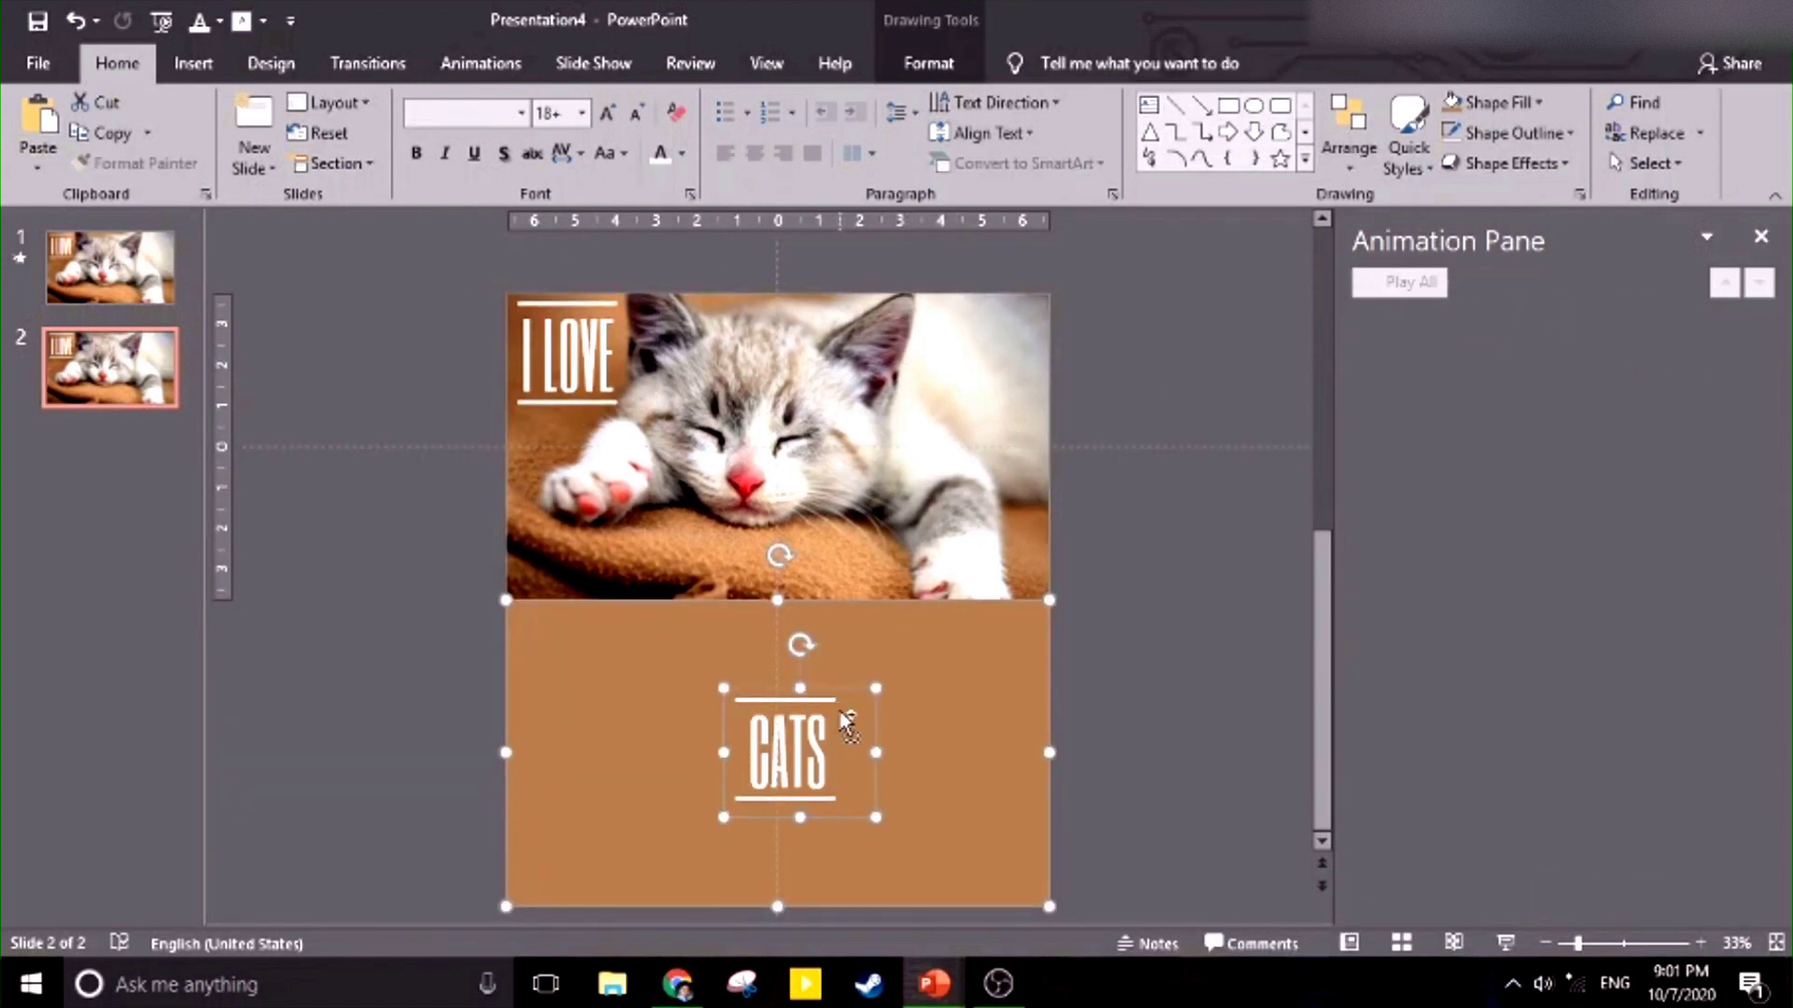
pyautogui.scroll(-1, 845, 719)
pyautogui.scroll(1, 939, 612)
pyautogui.click(971, 332)
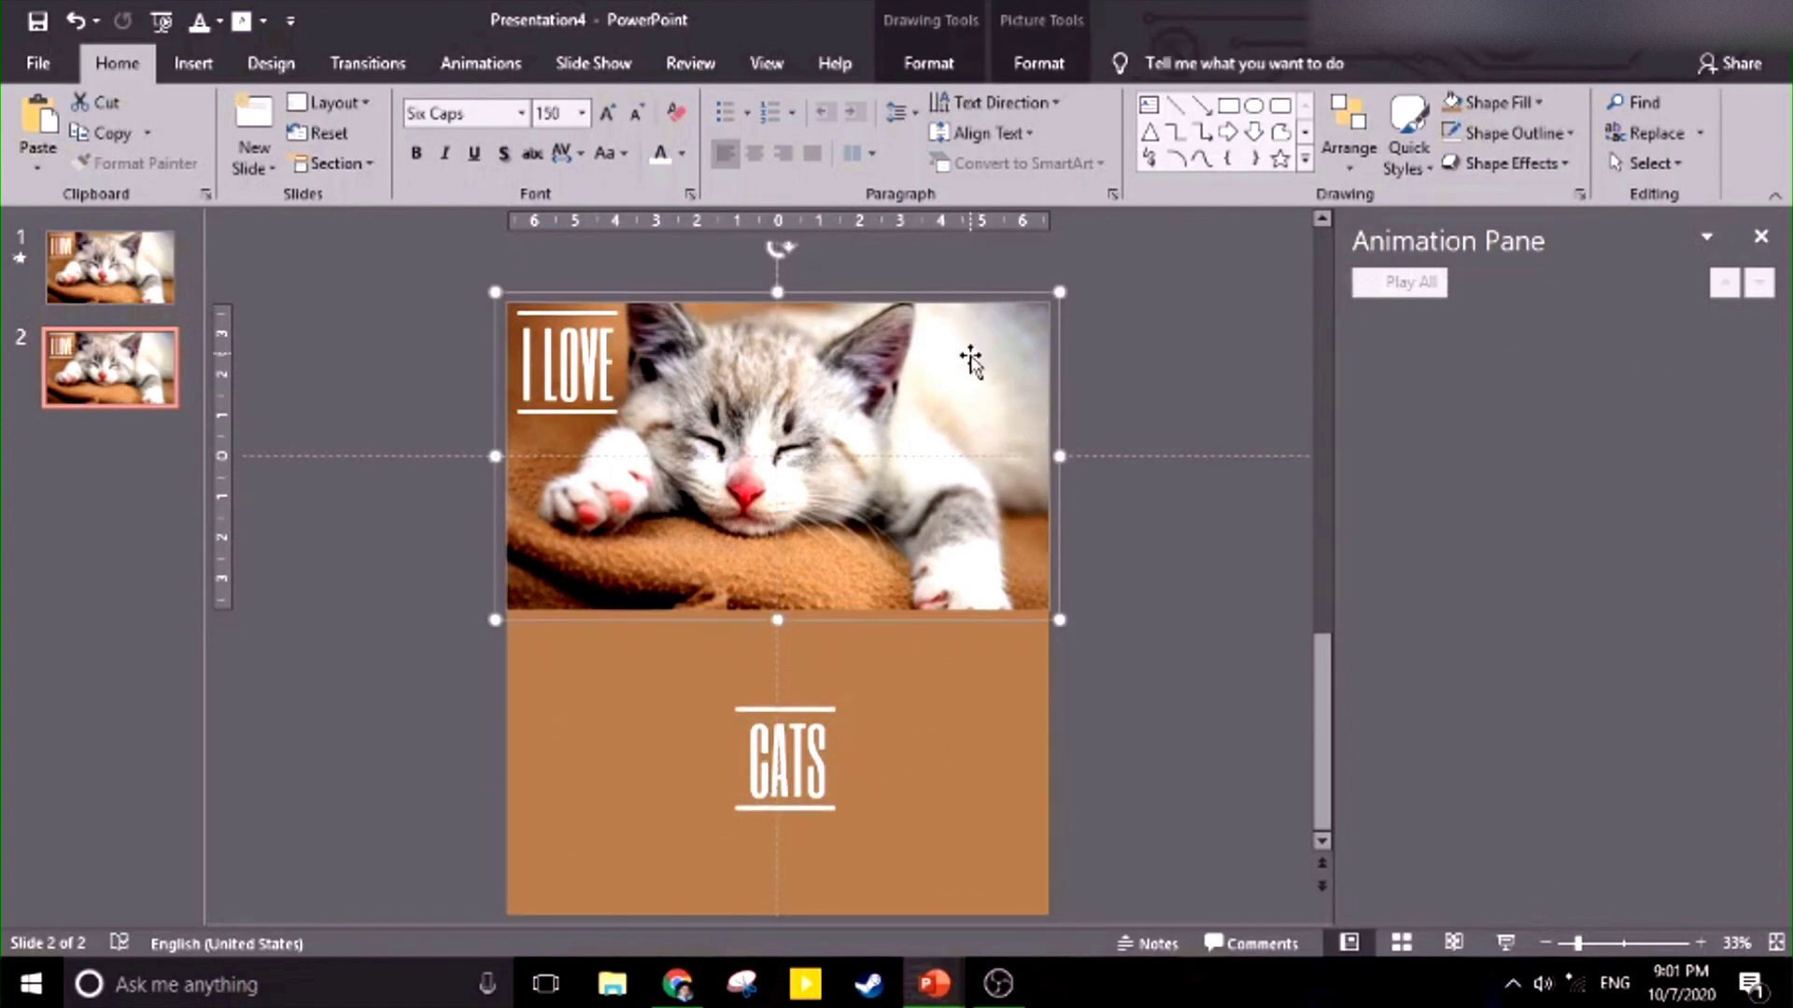
pyautogui.moveTo(959, 362); pyautogui.dragTo(943, 882)
# Place the photo below the brown CATS band, then move both up to fill the slide.
pyautogui.scroll(-2, 972, 872)
pyautogui.keyDown('ctrl'); pyautogui.scroll(-3, 972, 852); pyautogui.keyUp('ctrl')
pyautogui.keyDown('ctrl'); pyautogui.scroll(2, 972, 852); pyautogui.keyUp('ctrl')
pyautogui.moveTo(860, 808); pyautogui.dragTo(880, 910)
pyautogui.keyDown('shift'); pyautogui.click(904, 644); pyautogui.keyUp('shift')
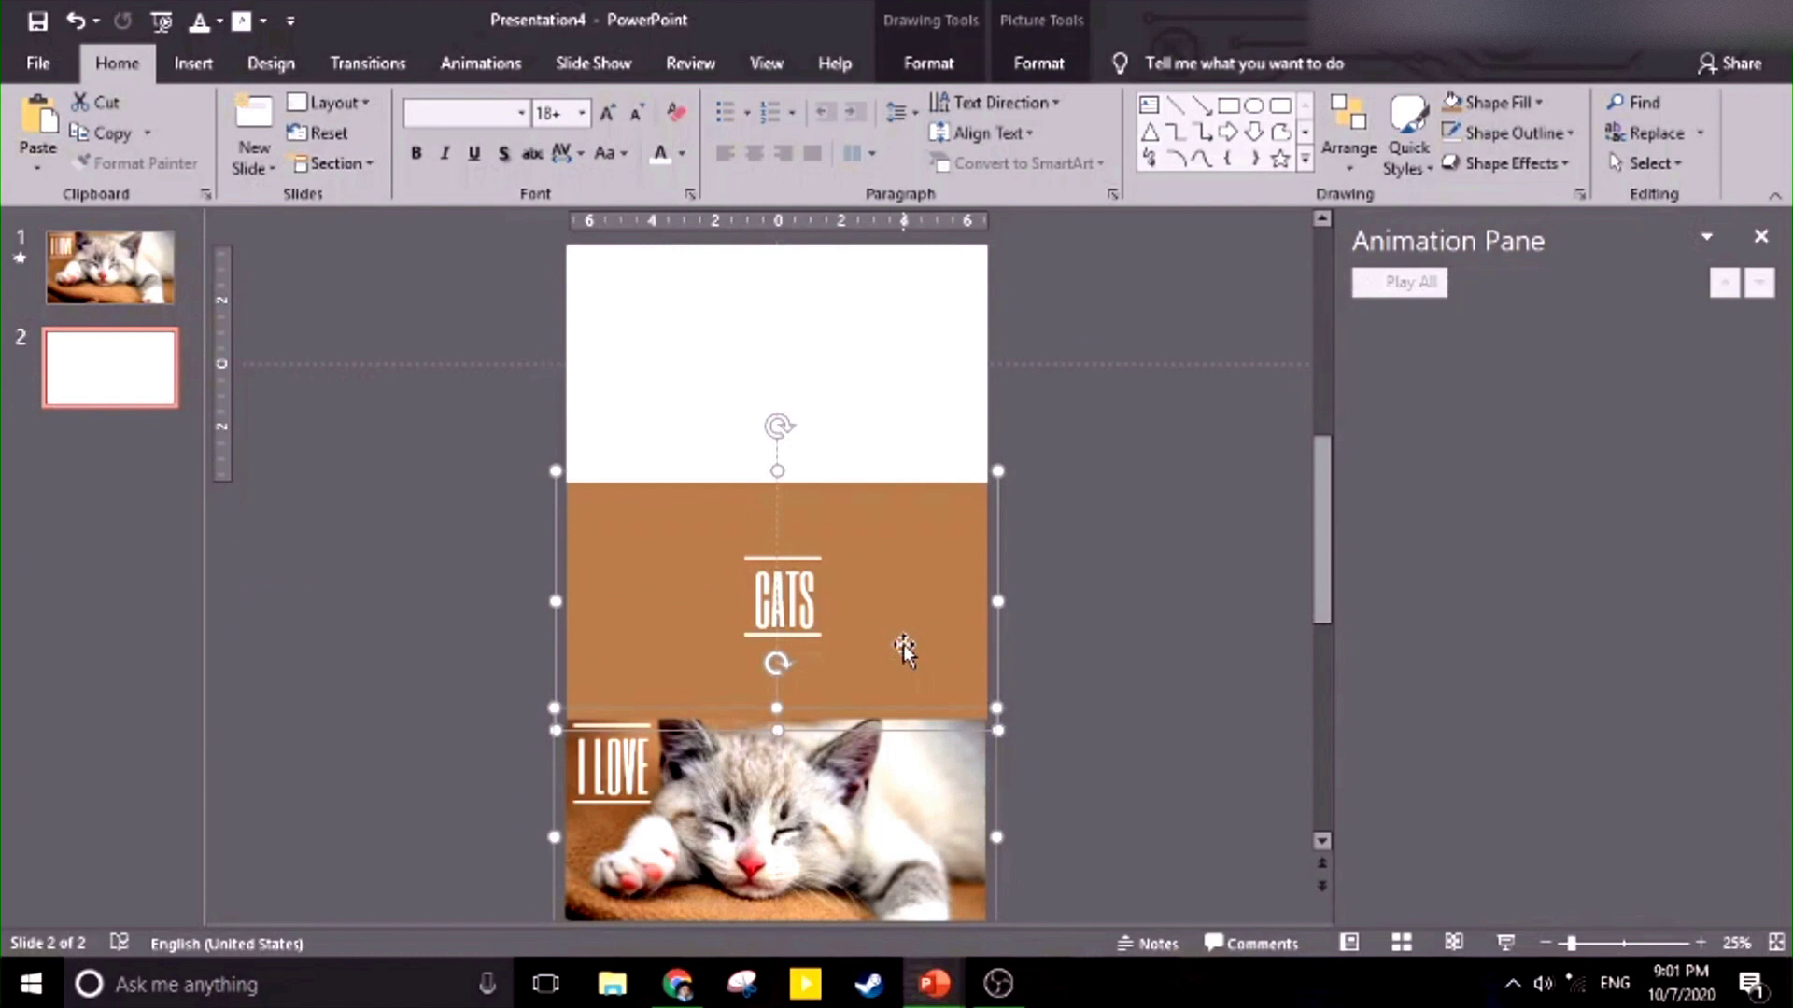
pyautogui.moveTo(904, 644); pyautogui.dragTo(896, 408)
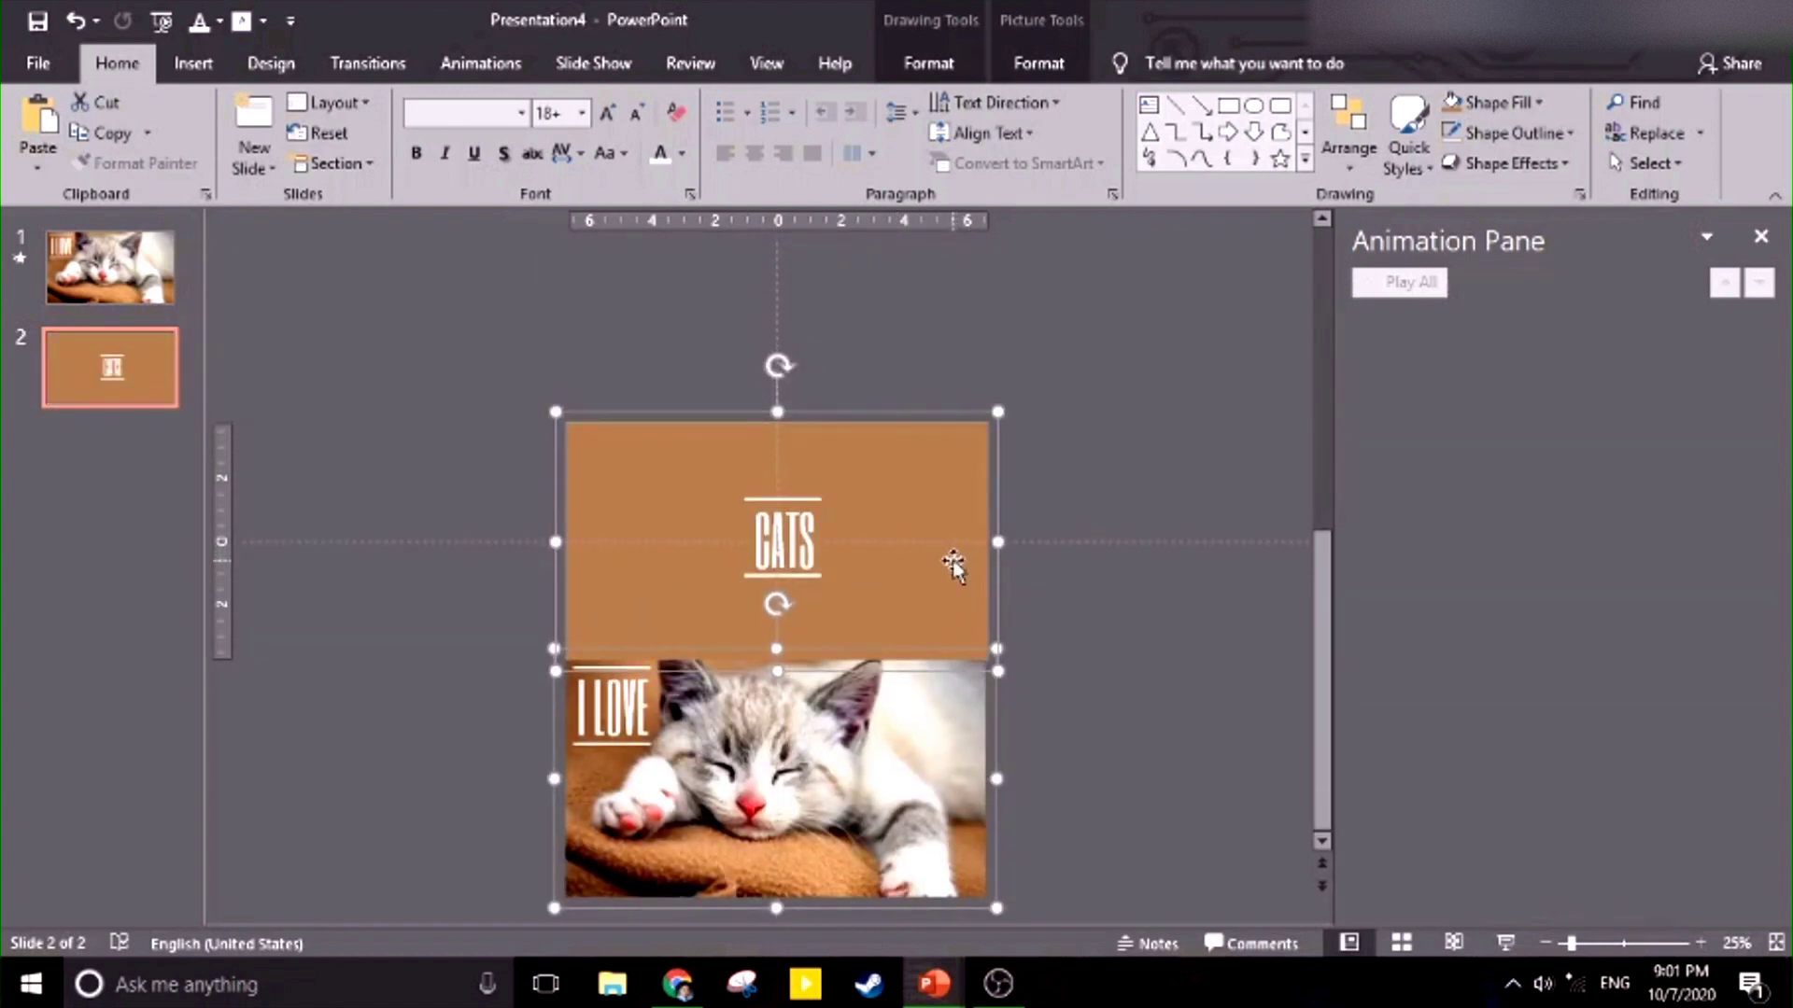
pyautogui.click(1093, 551)
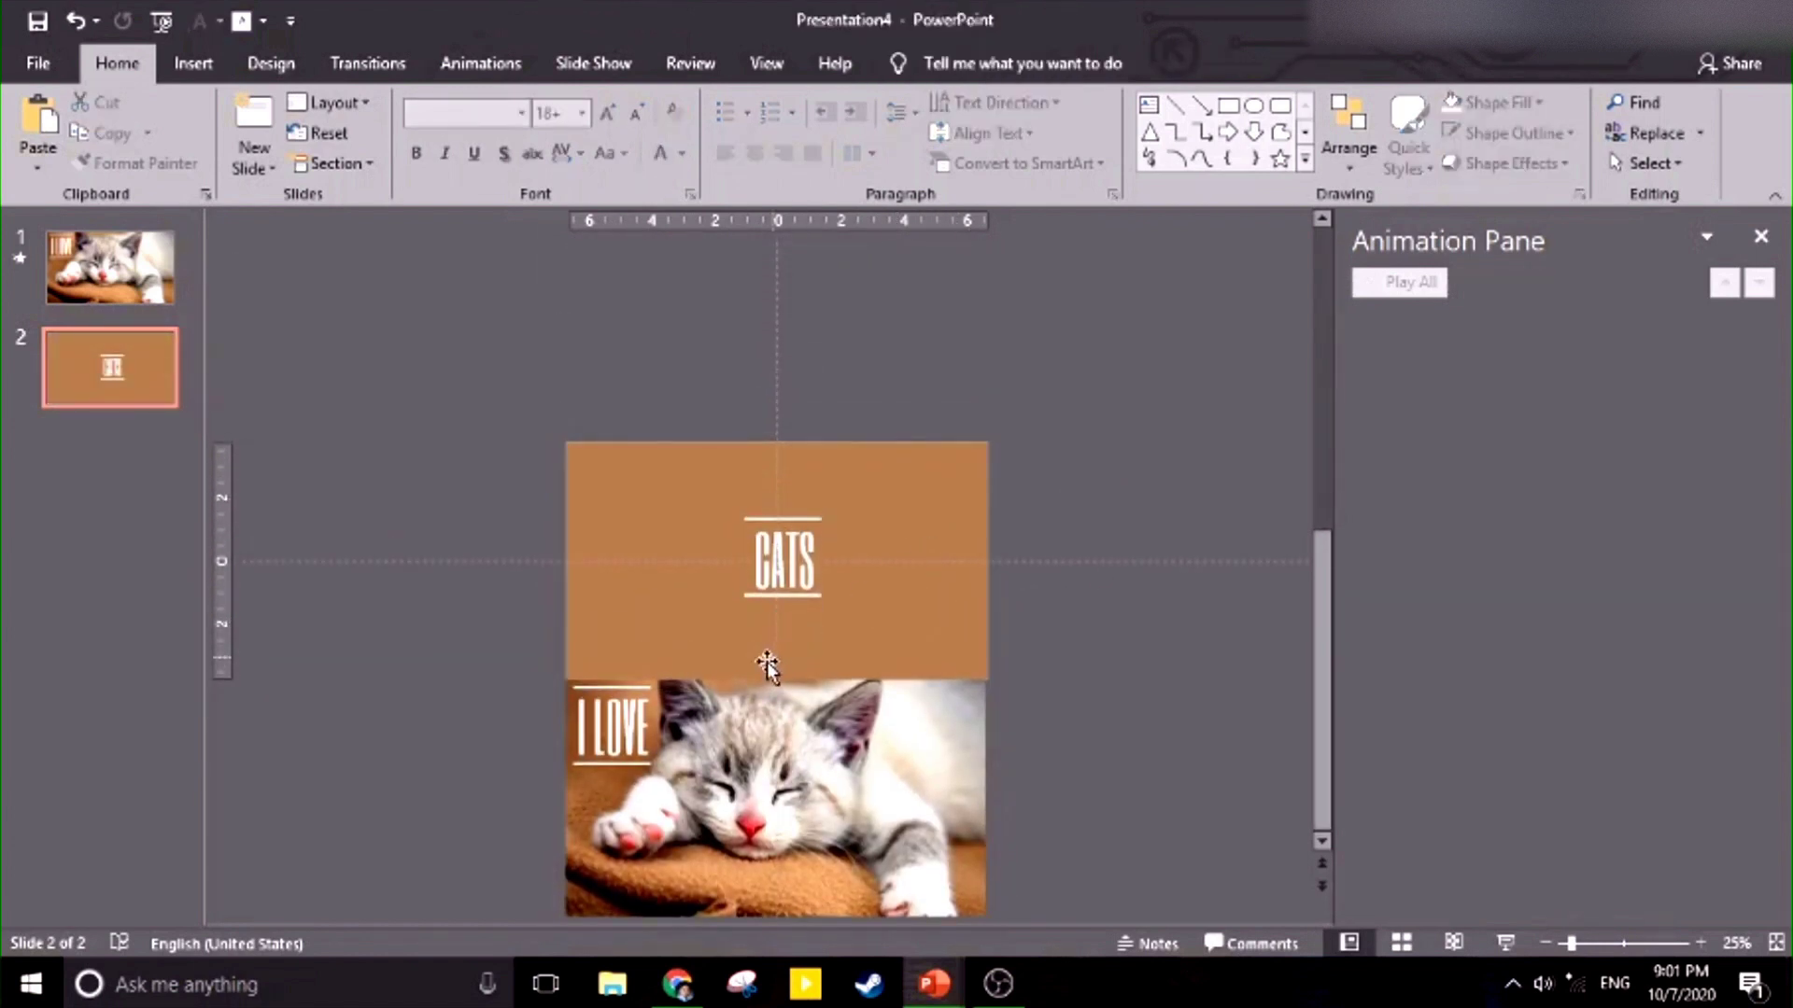
# Ungroup the cat photo from its I LOVE text.
pyautogui.click(811, 533)
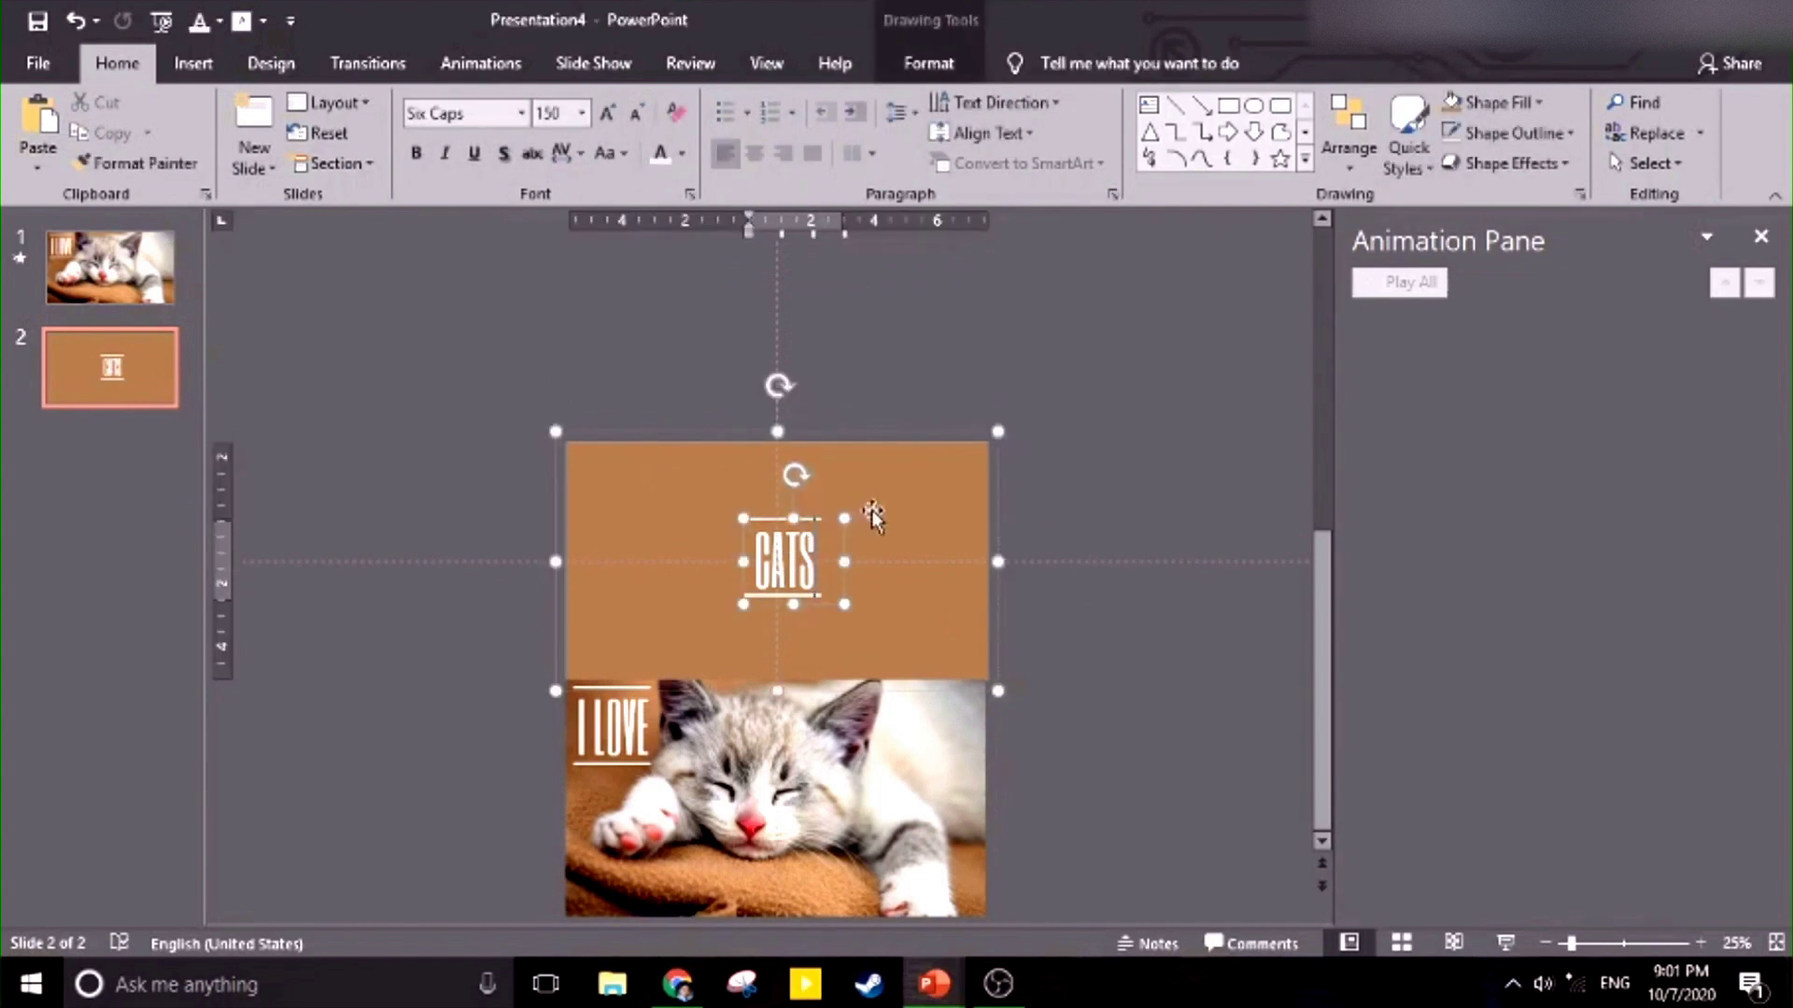
pyautogui.click(929, 62)
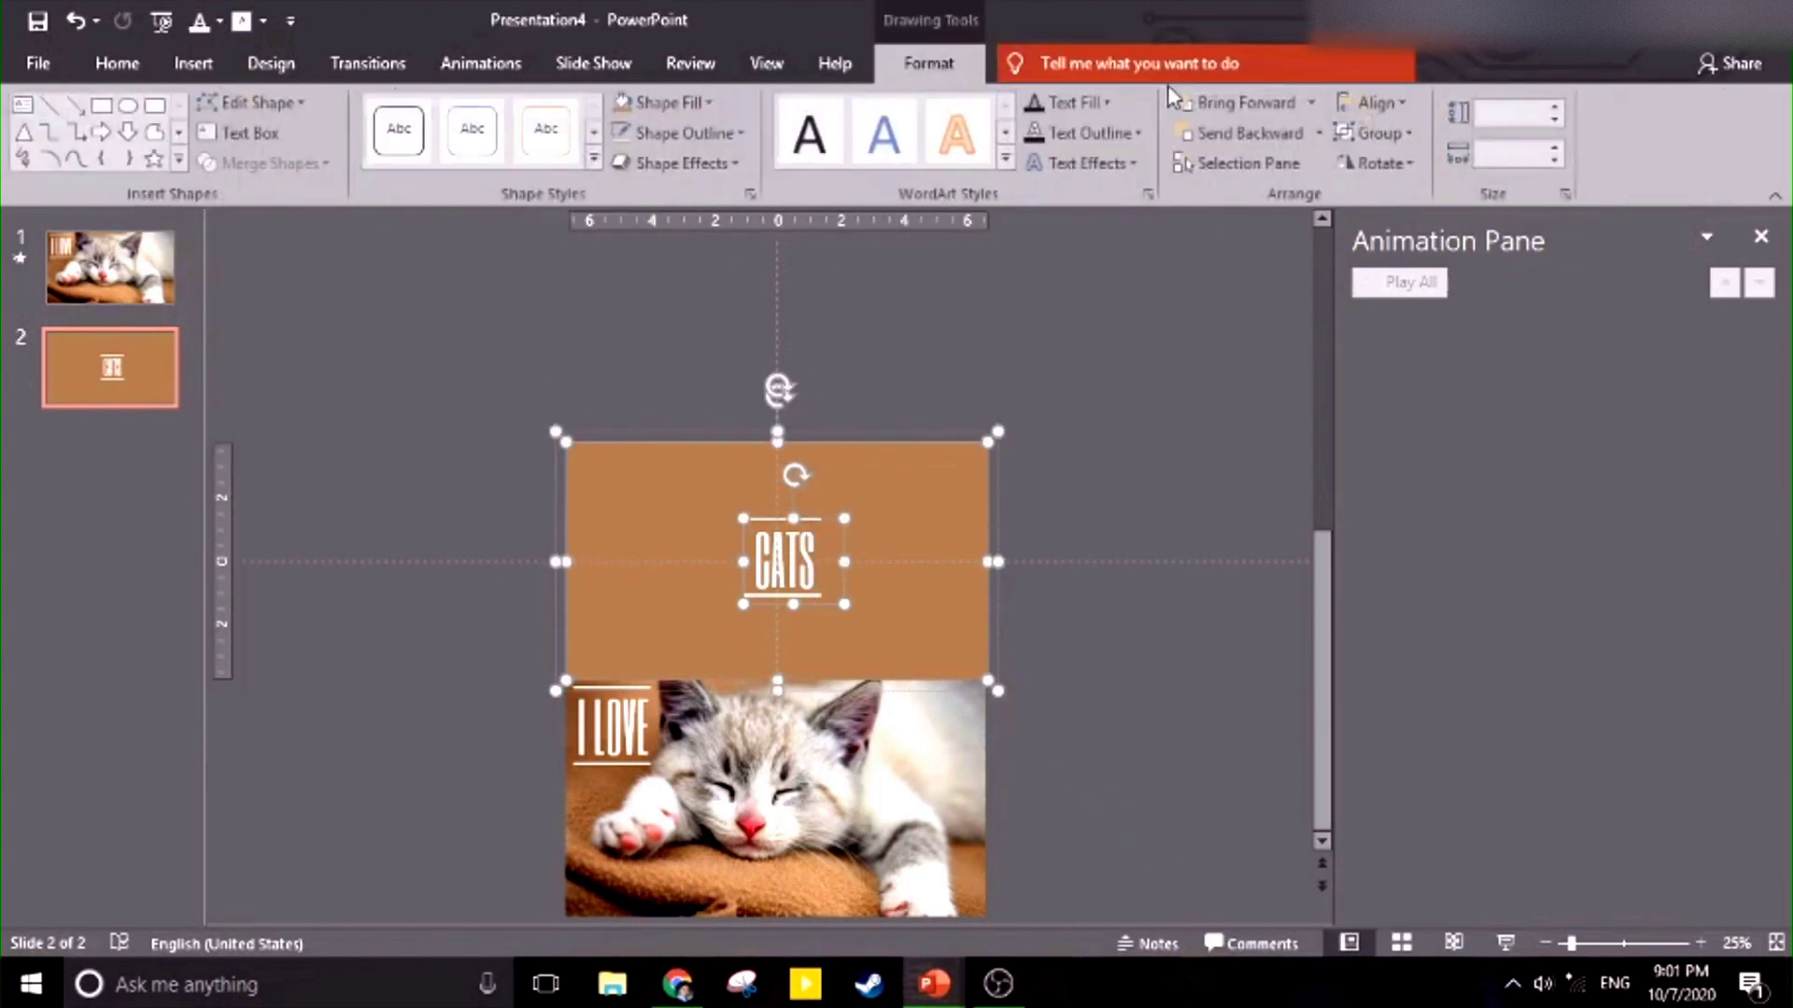
pyautogui.click(1072, 753)
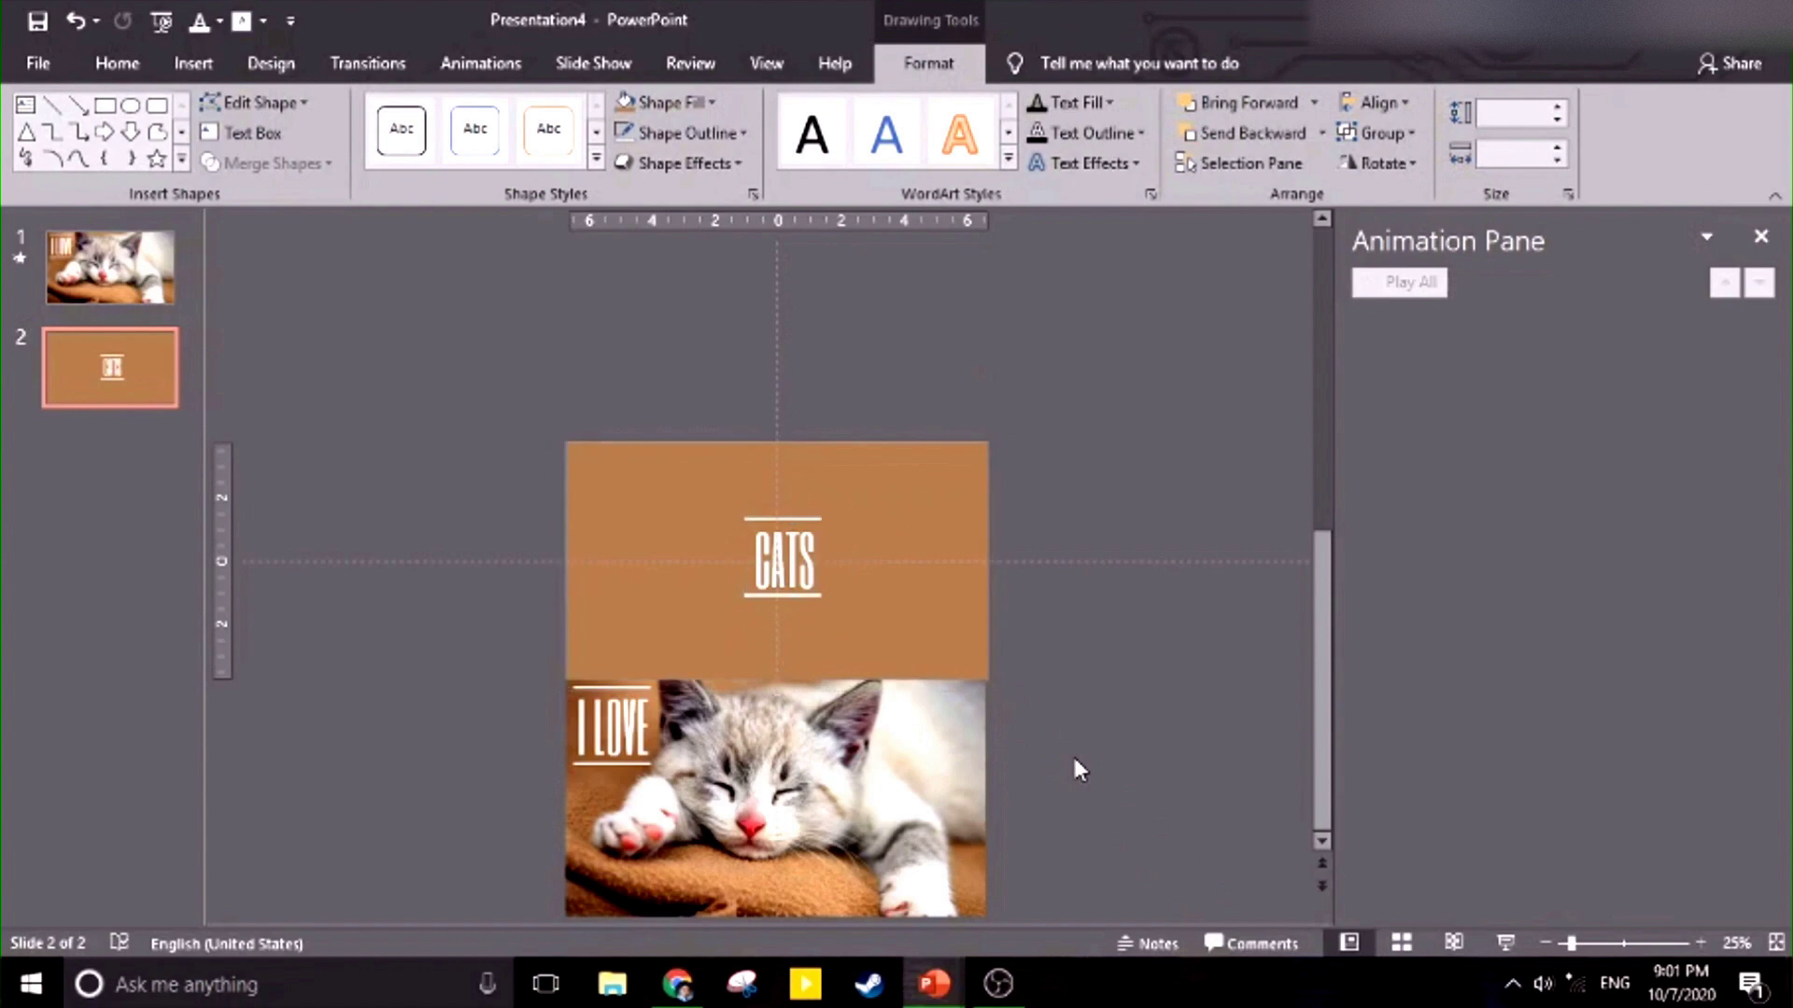
pyautogui.click(933, 766)
pyautogui.click(929, 62)
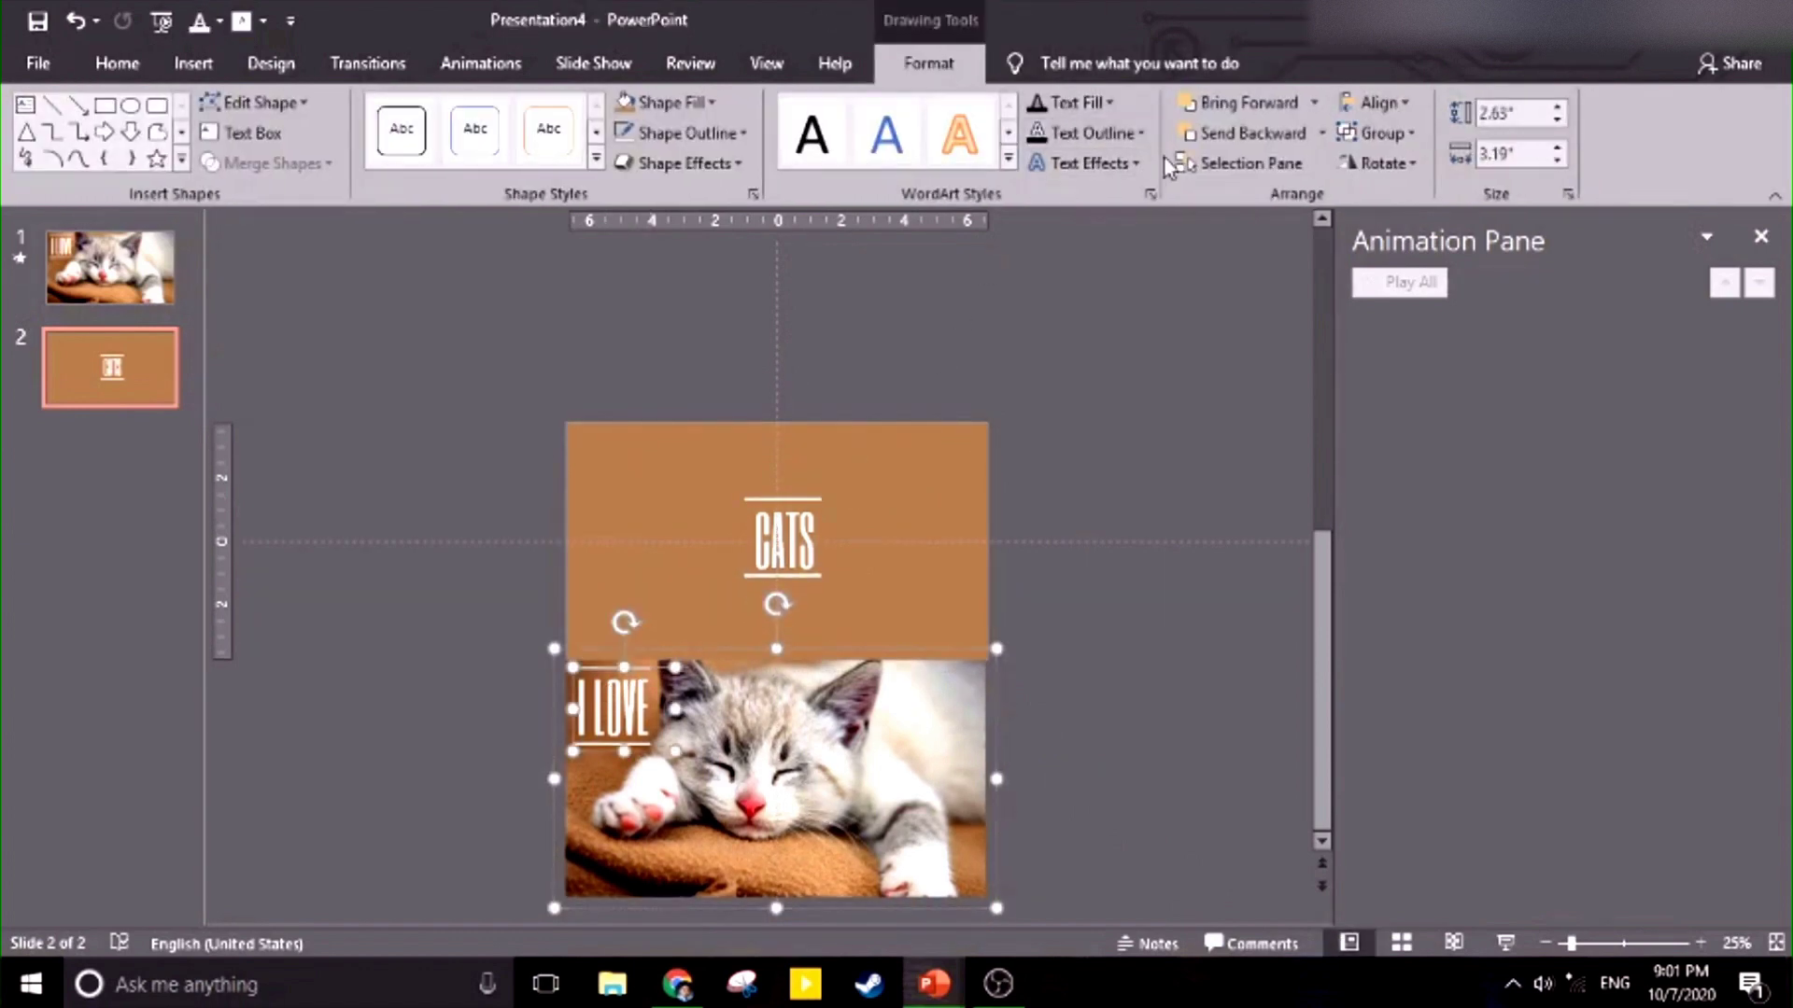
pyautogui.click(1395, 127)
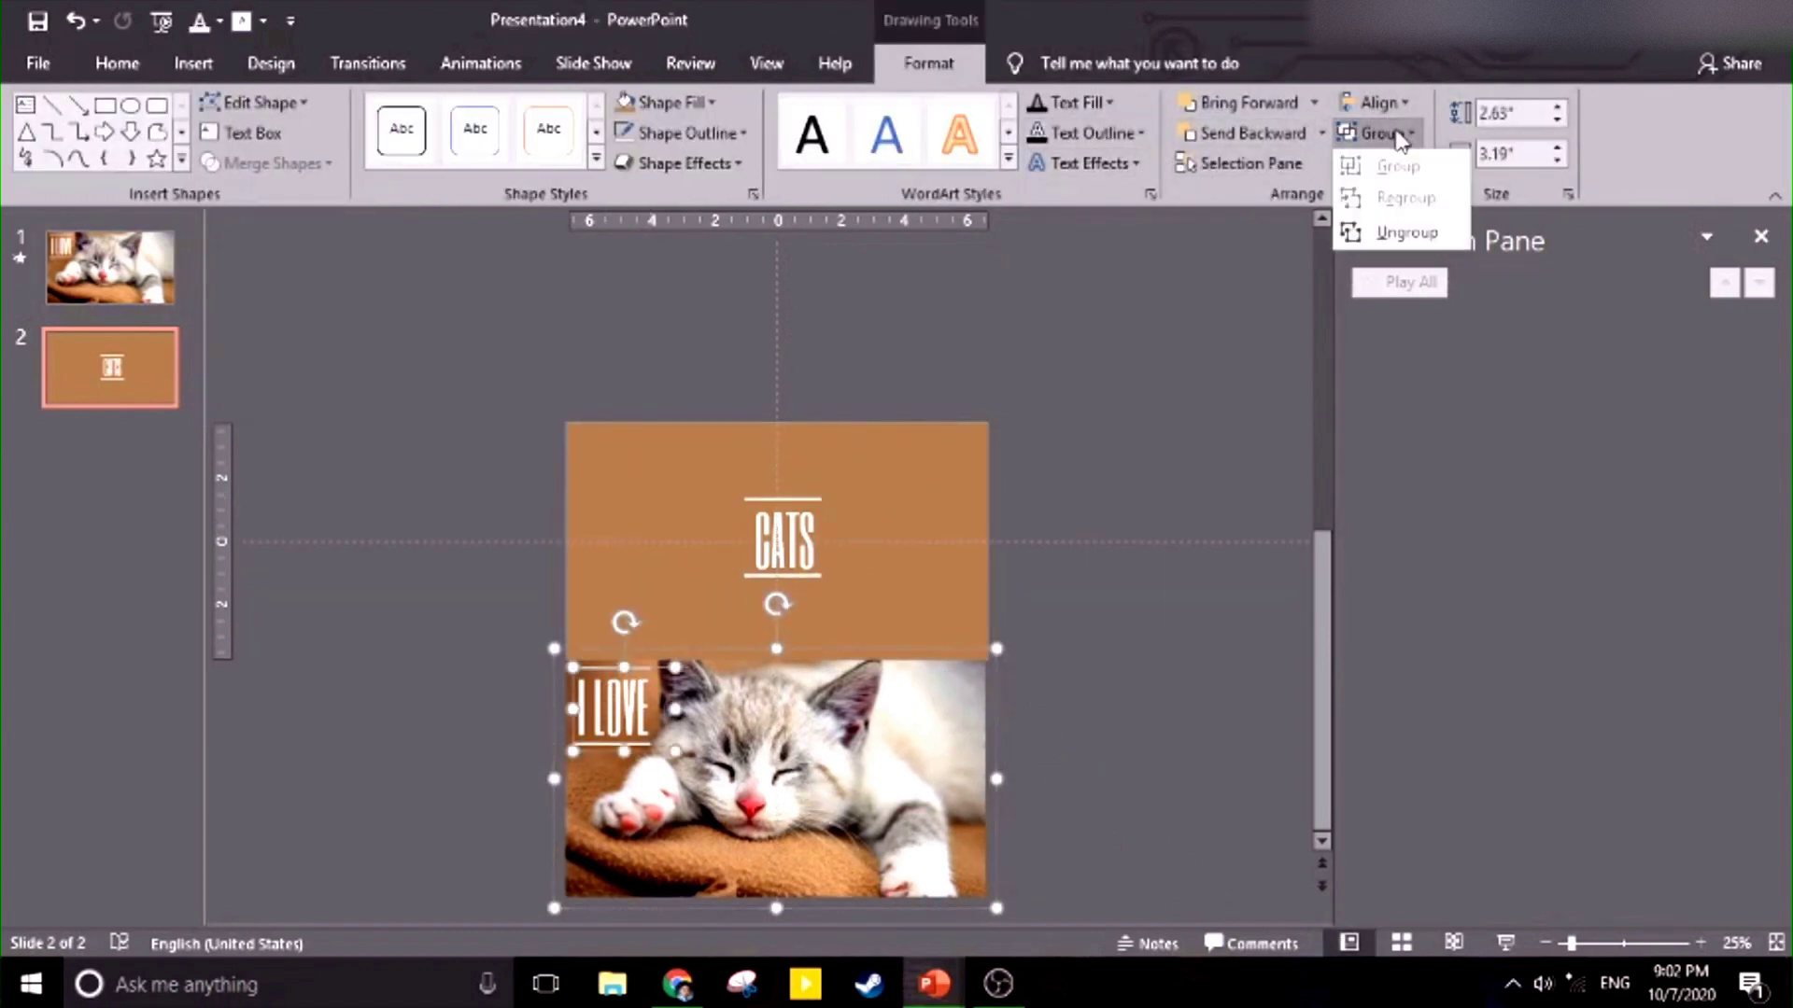
pyautogui.click(1368, 232)
pyautogui.click(1145, 435)
# Group the brown CATS panel with the I LOVE text.
pyautogui.click(885, 501)
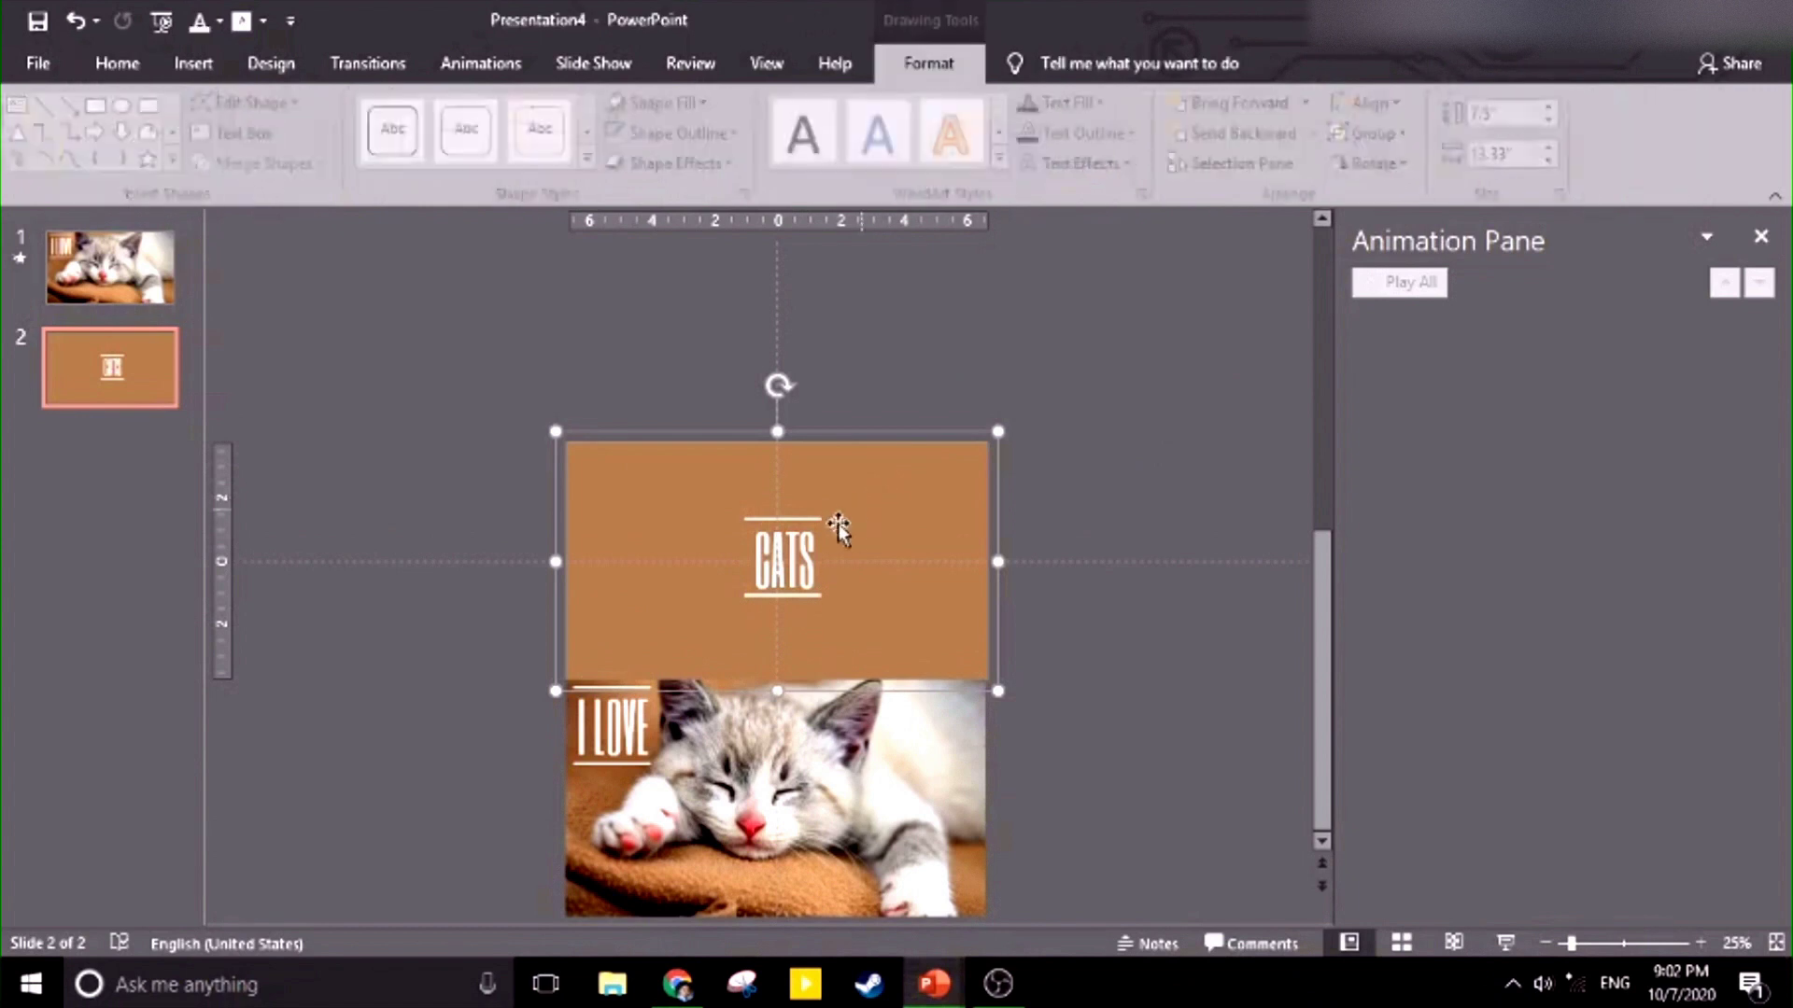
pyautogui.click(794, 548)
pyautogui.keyDown('shift'); pyautogui.click(632, 717); pyautogui.keyUp('shift')
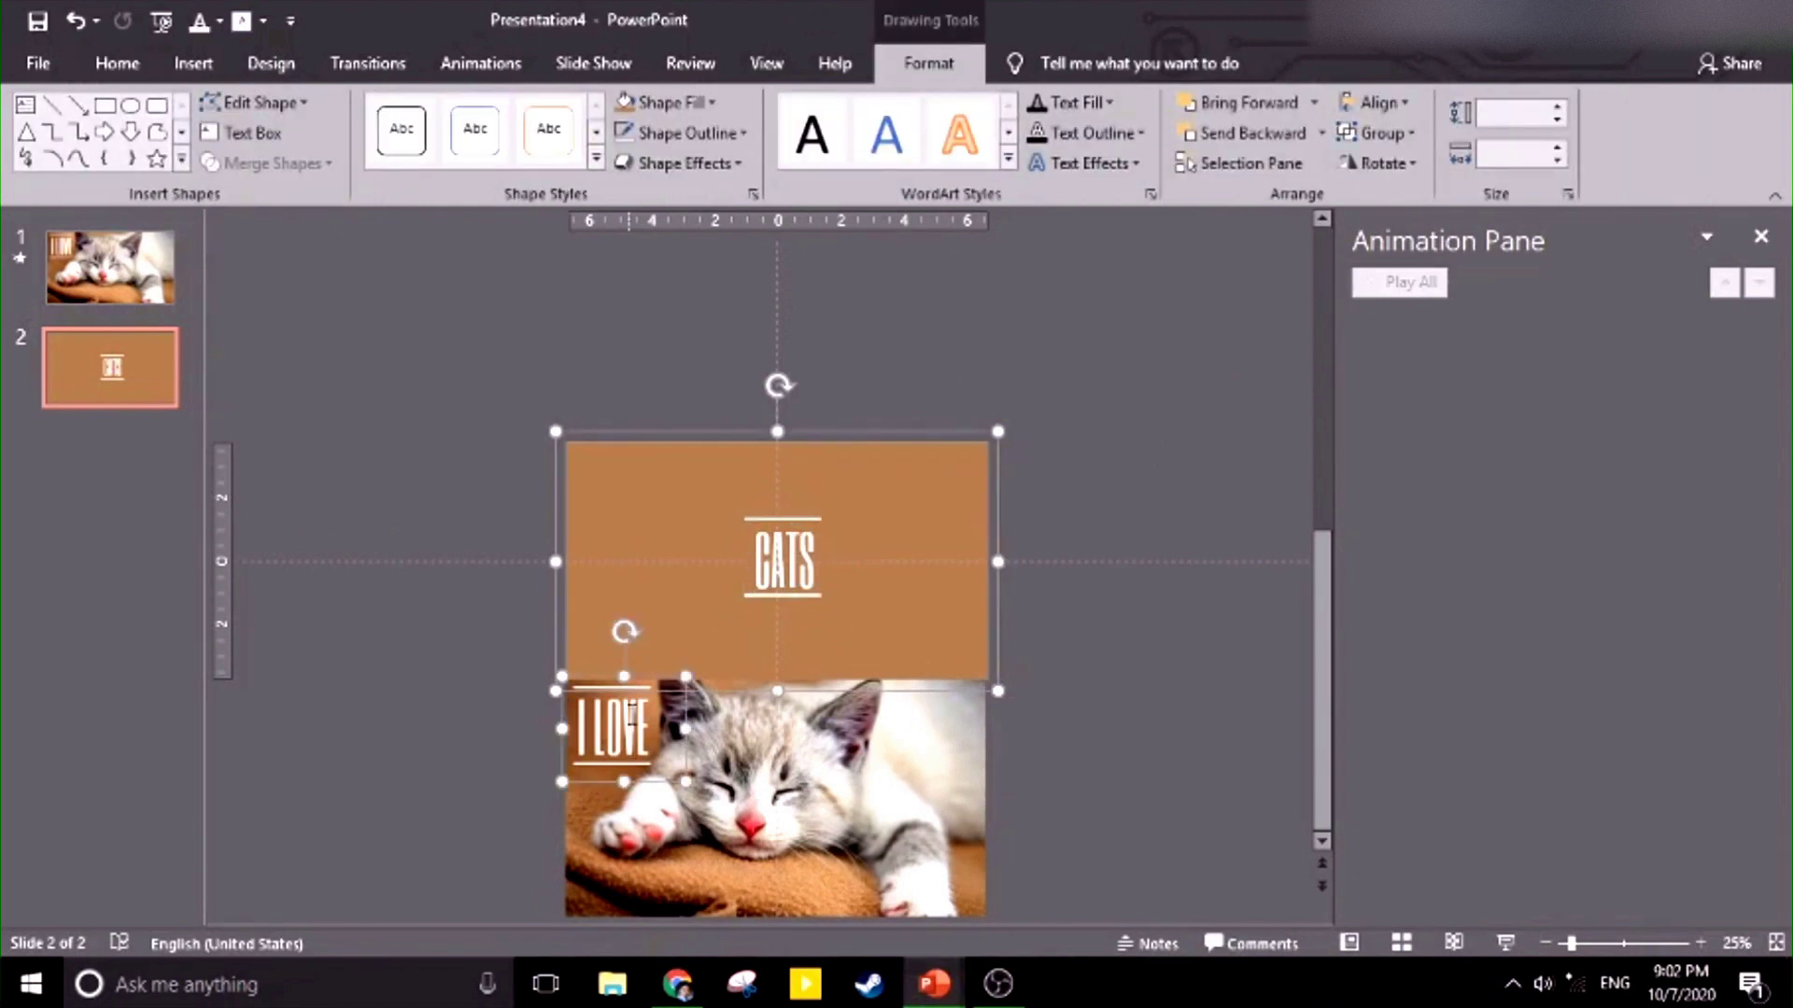
pyautogui.hotkey('ctrl', 'g')
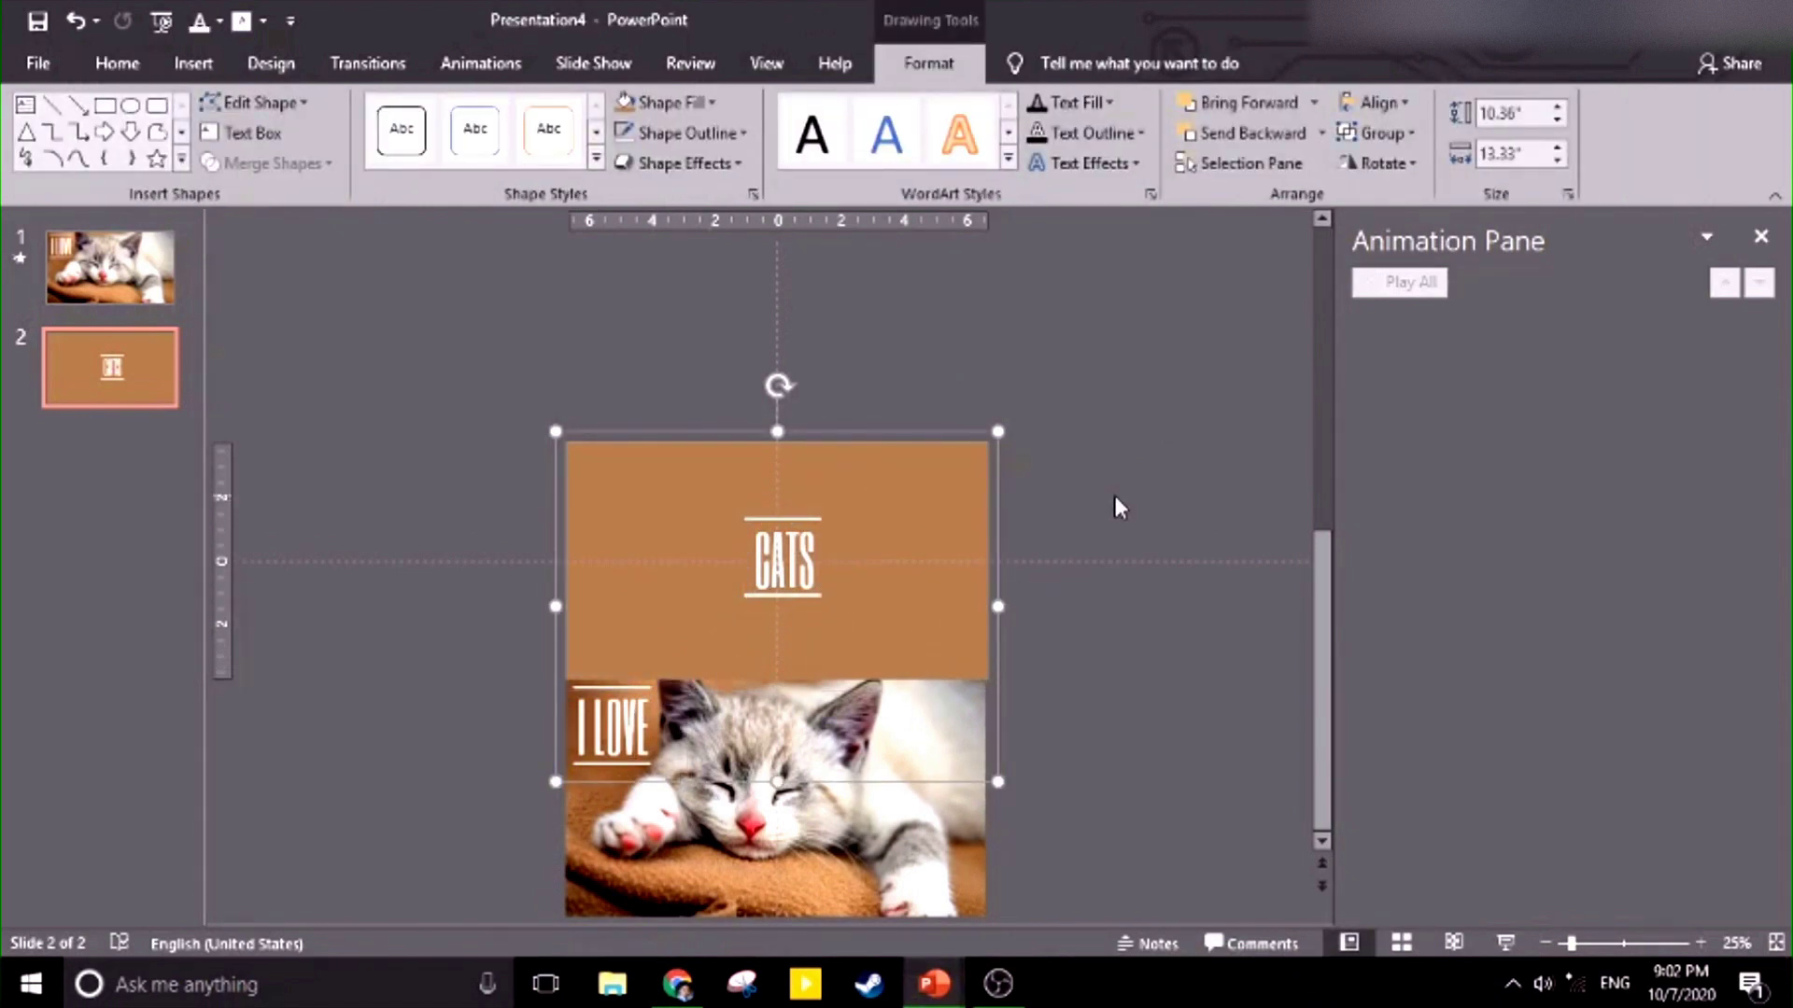
pyautogui.click(547, 356)
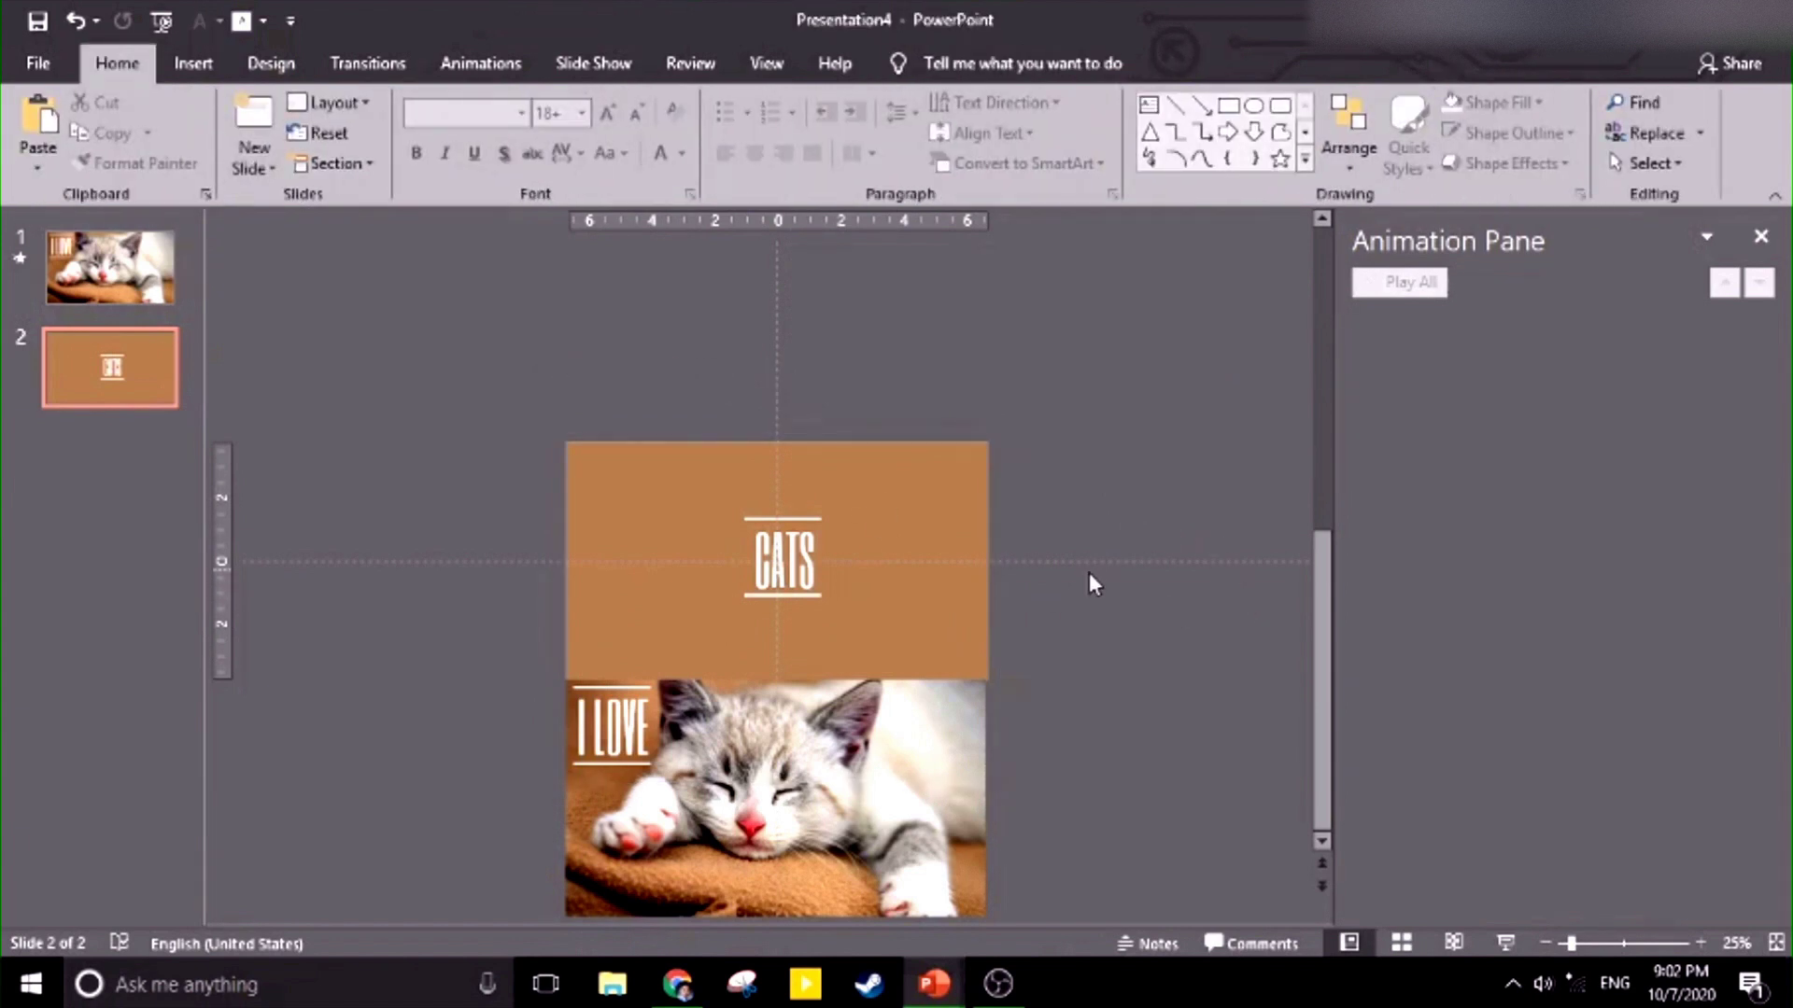
# Compare the cat photos and CATS panel groups on slides 1 and 2.
pyautogui.click(904, 520)
pyautogui.click(501, 306)
pyautogui.click(110, 268)
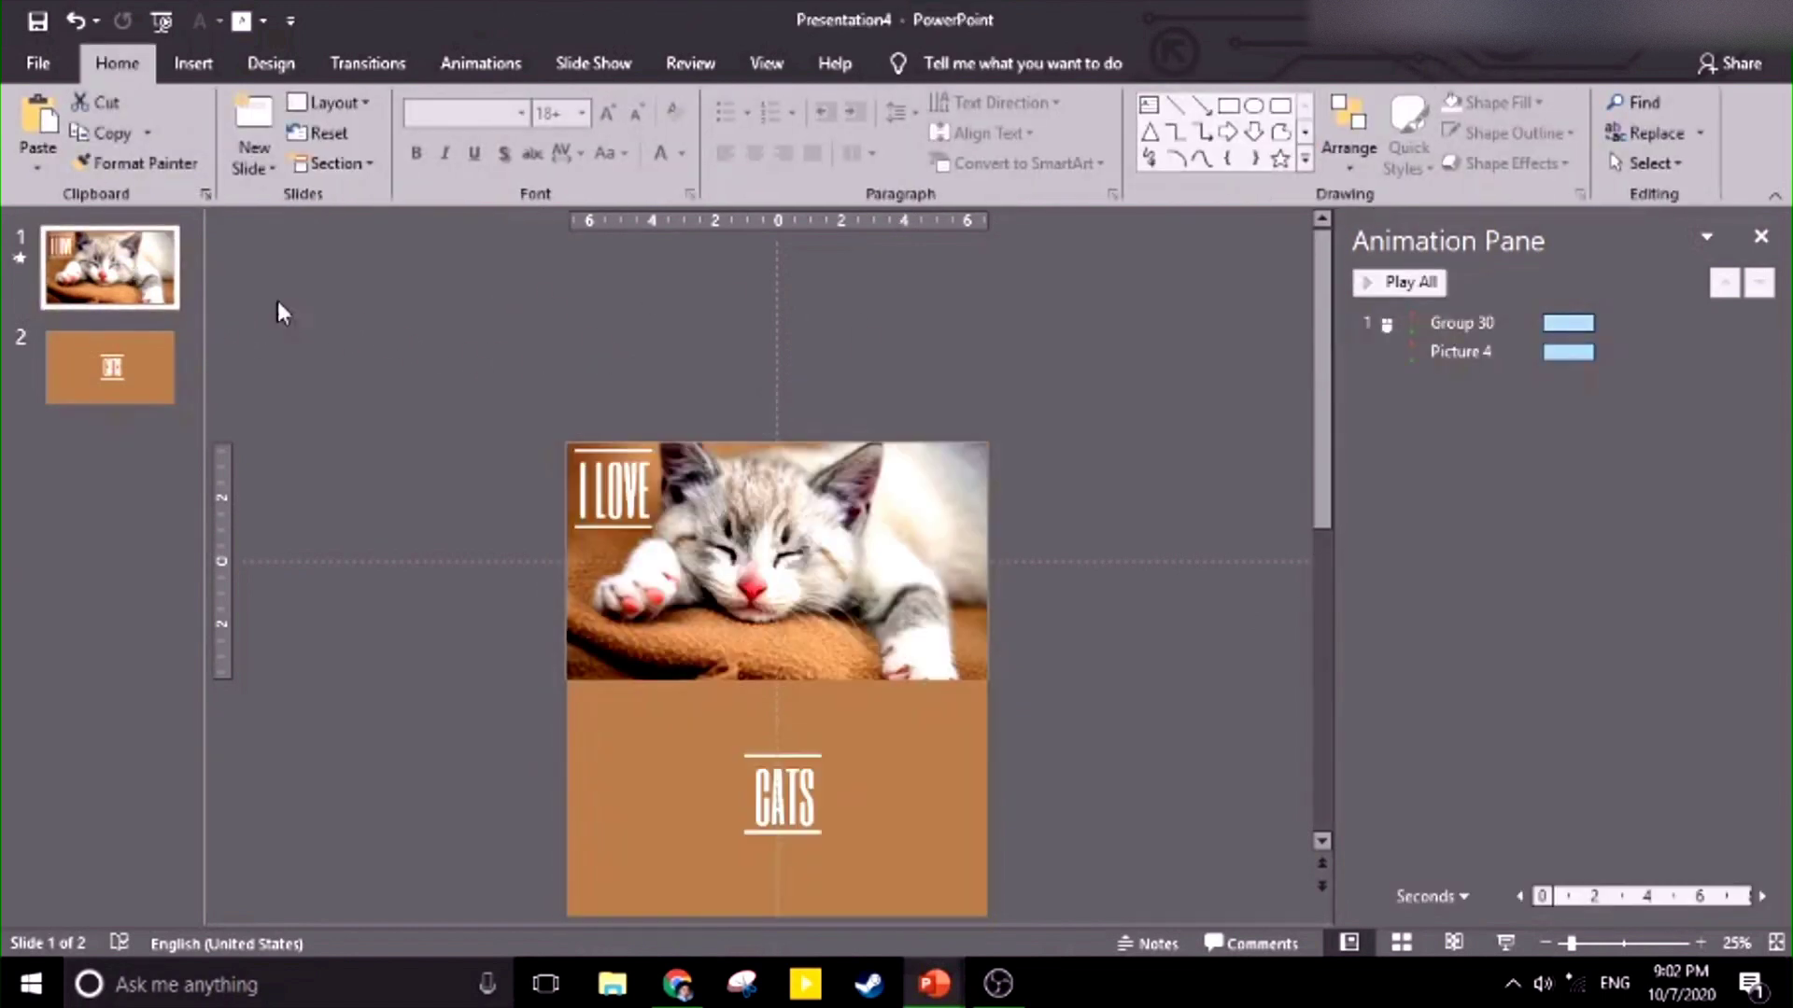
pyautogui.click(872, 514)
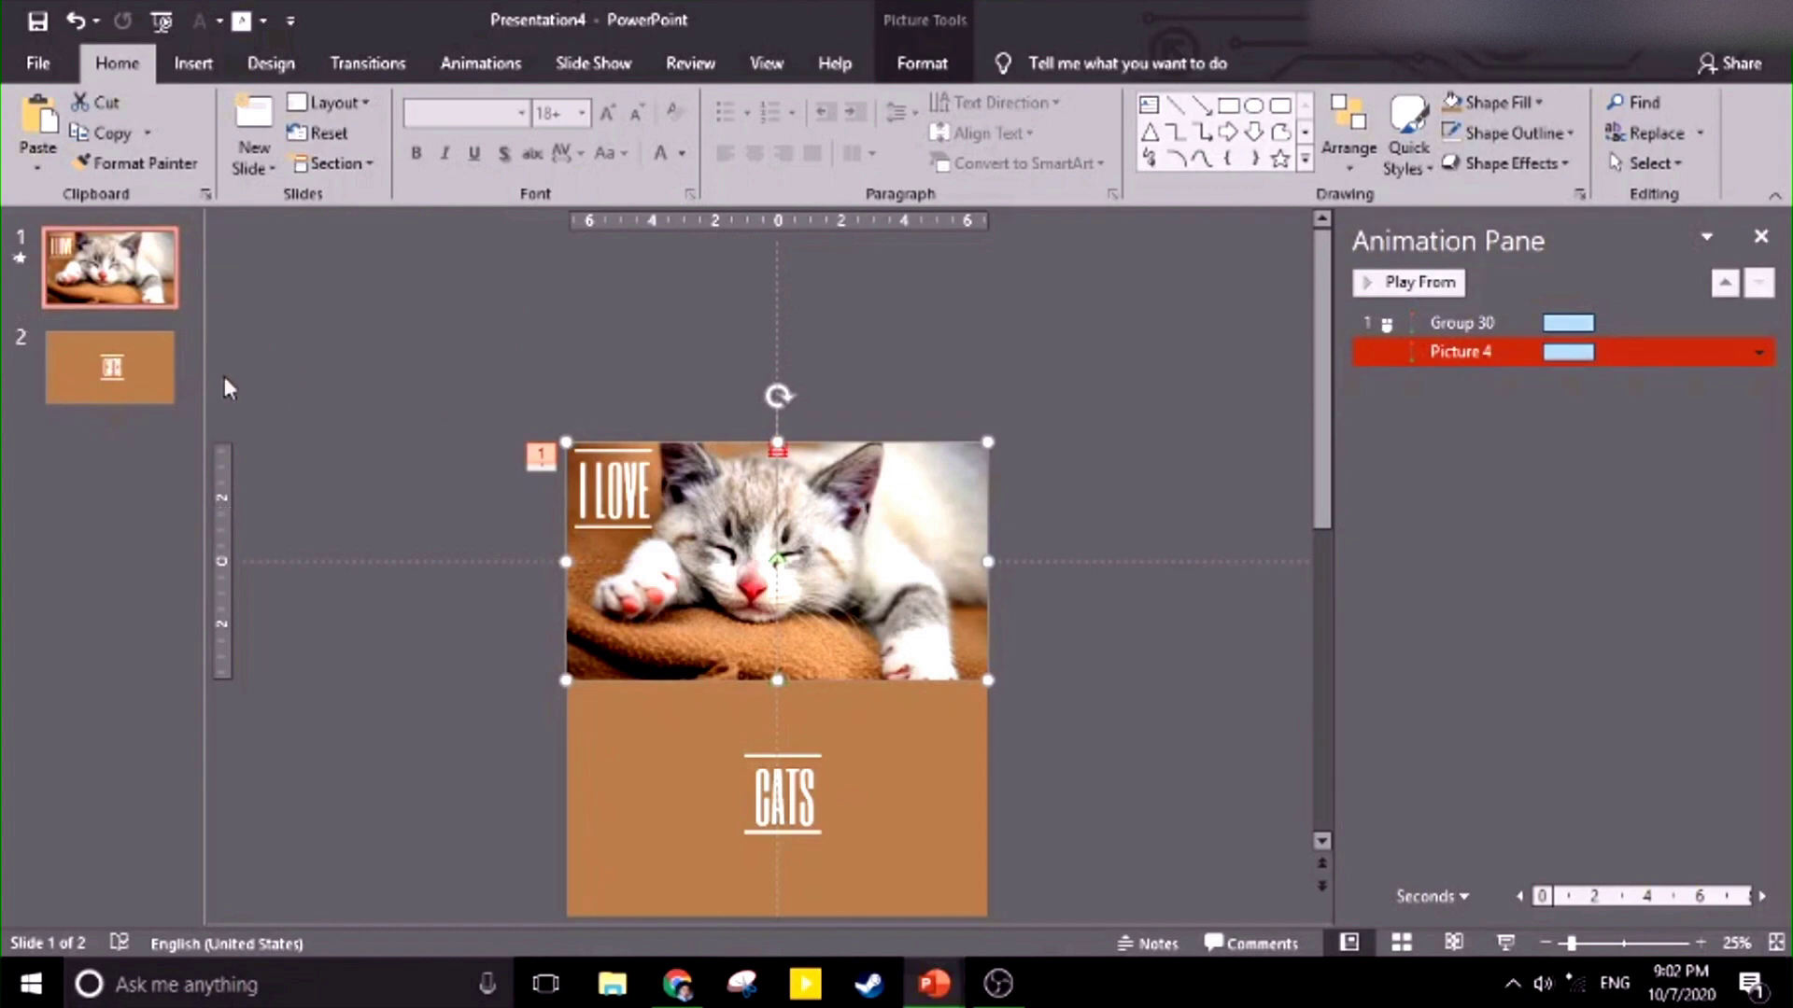
pyautogui.click(142, 381)
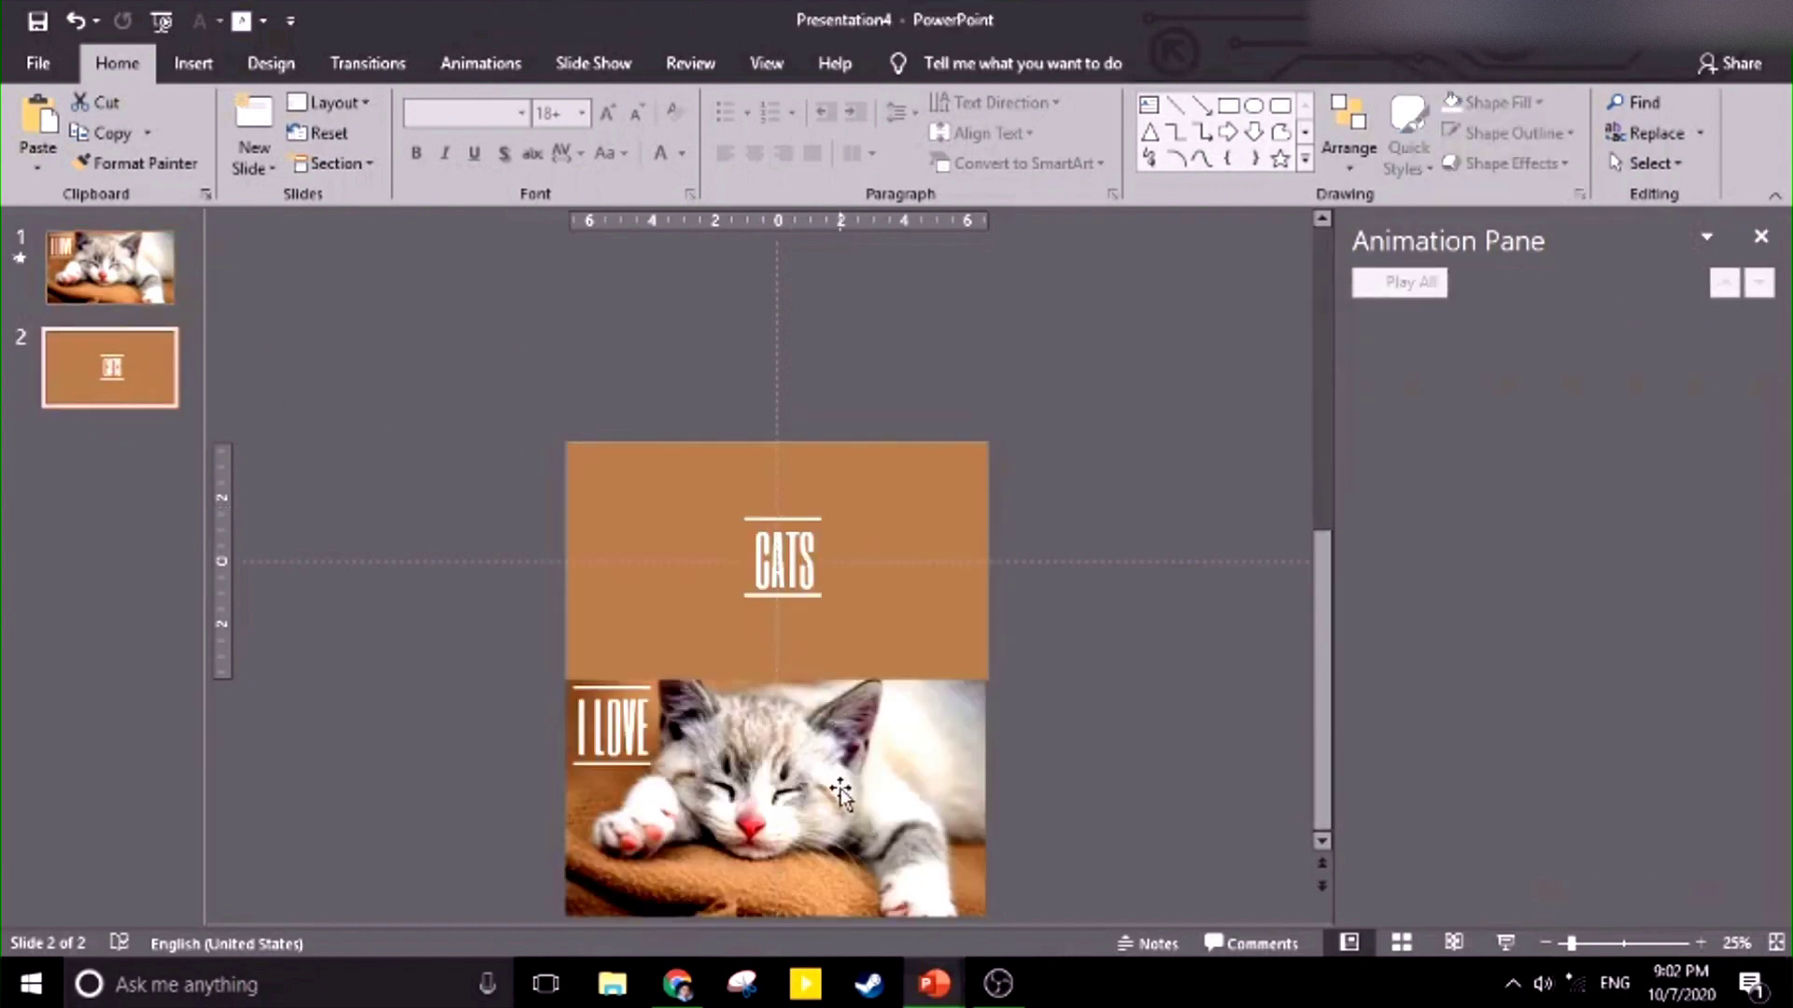
pyautogui.click(845, 789)
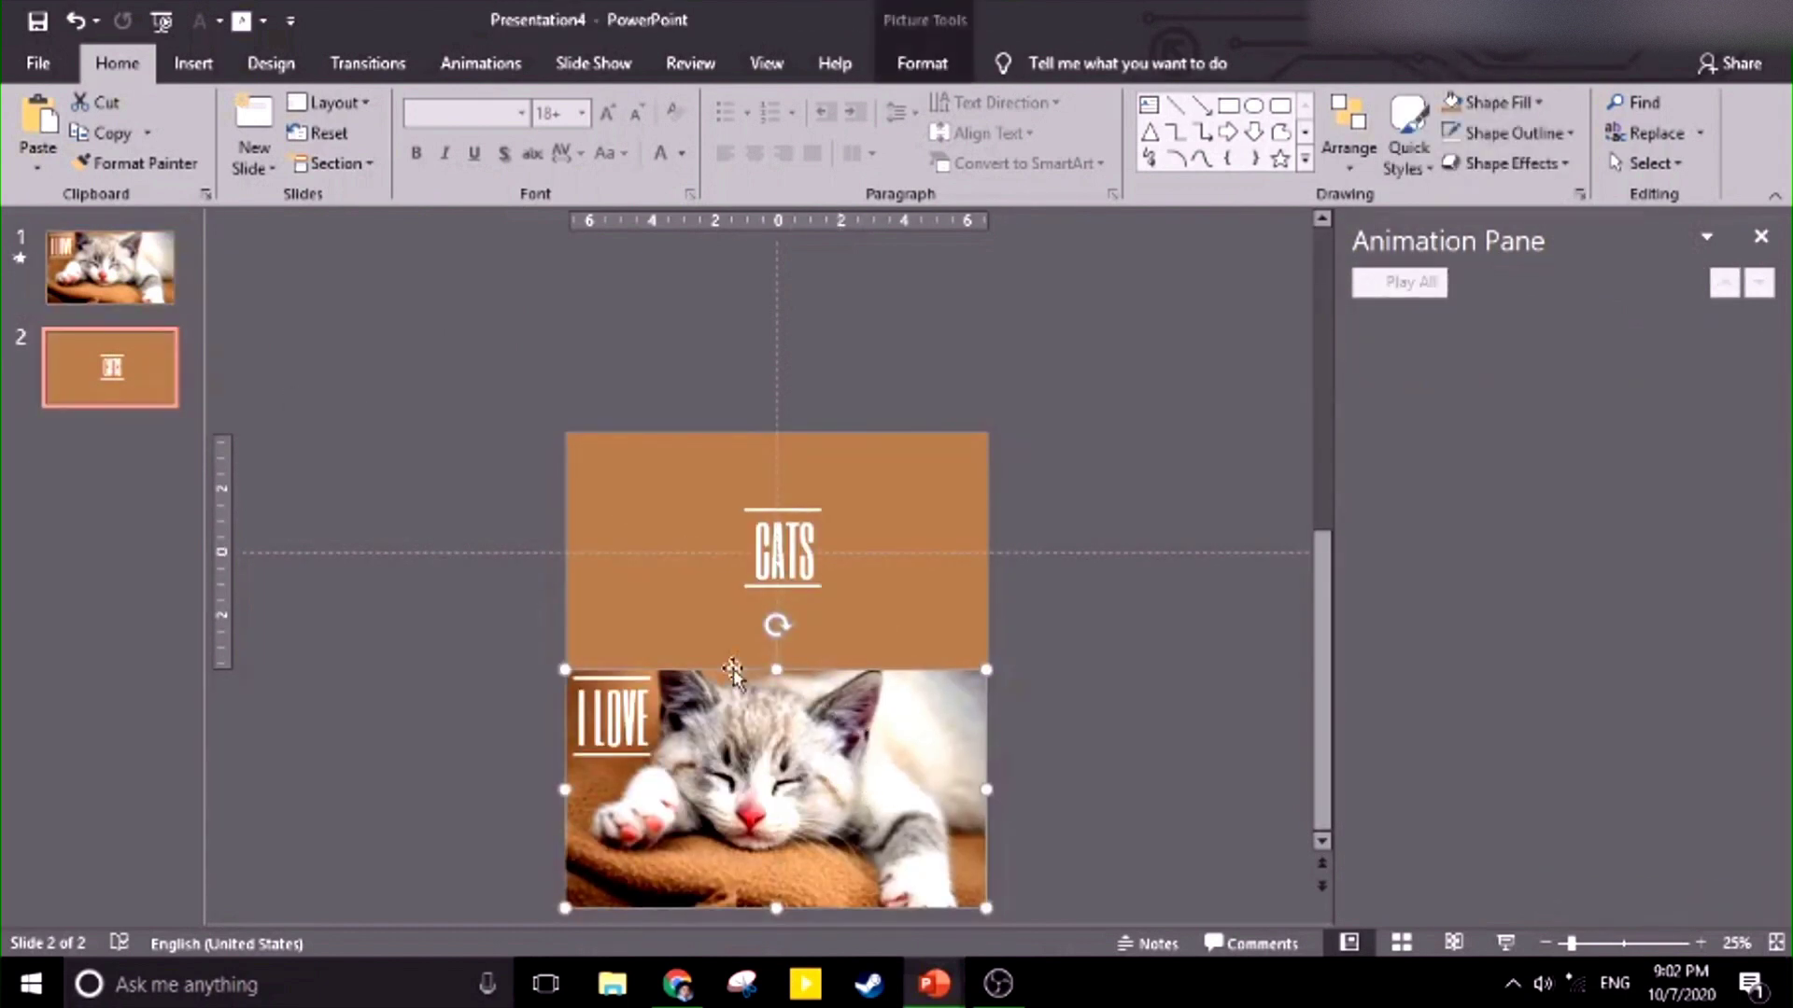
pyautogui.click(131, 280)
pyautogui.click(646, 798)
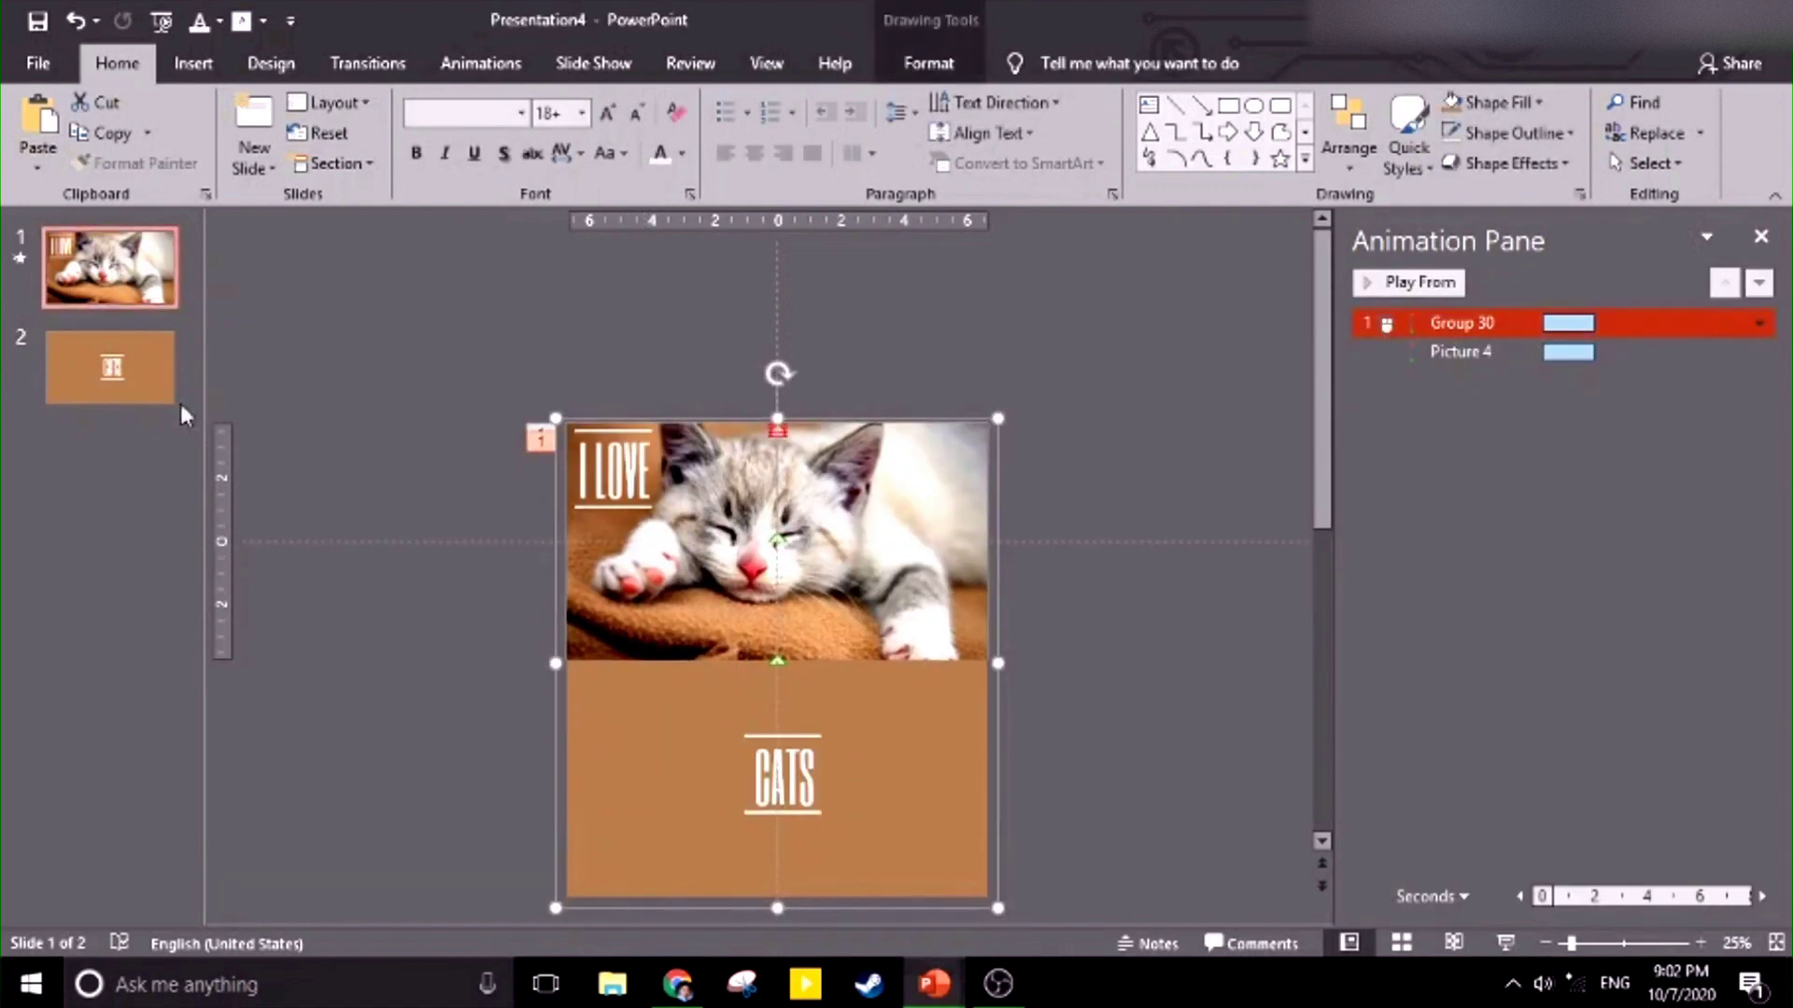
pyautogui.click(56, 340)
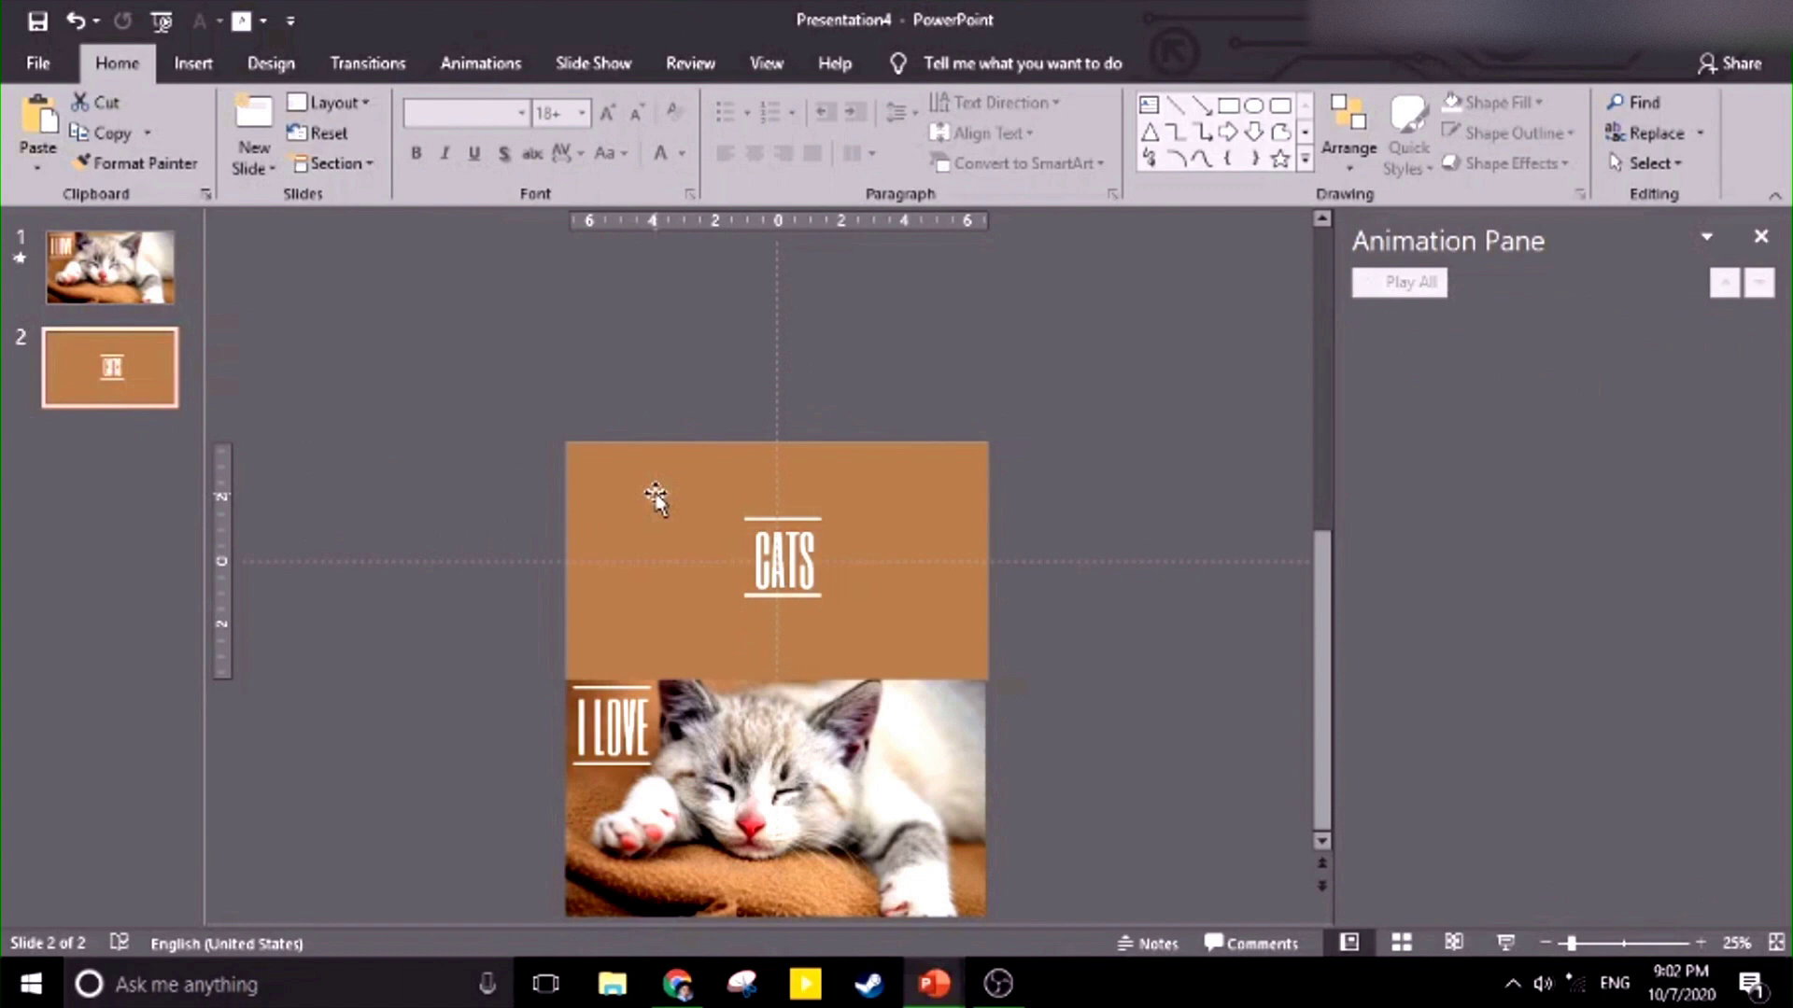
pyautogui.click(658, 510)
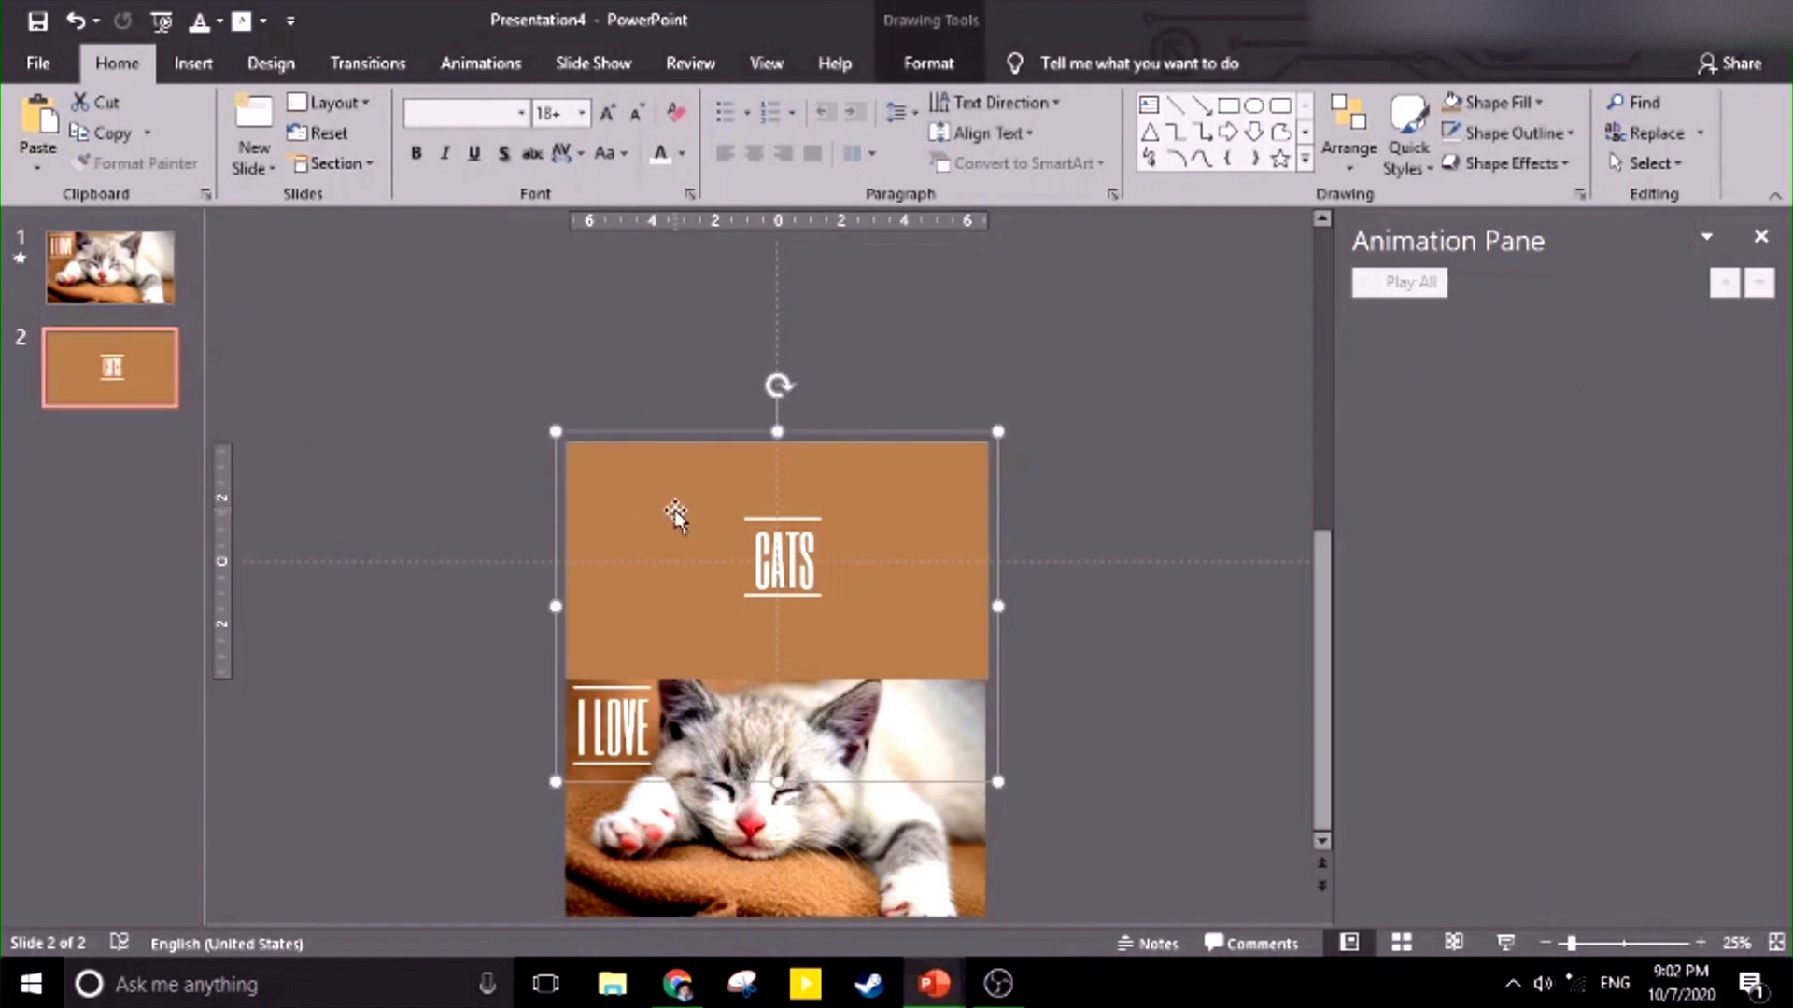
# Pick up slide 1's cat photo animation with Animation Painter.
pyautogui.click(103, 291)
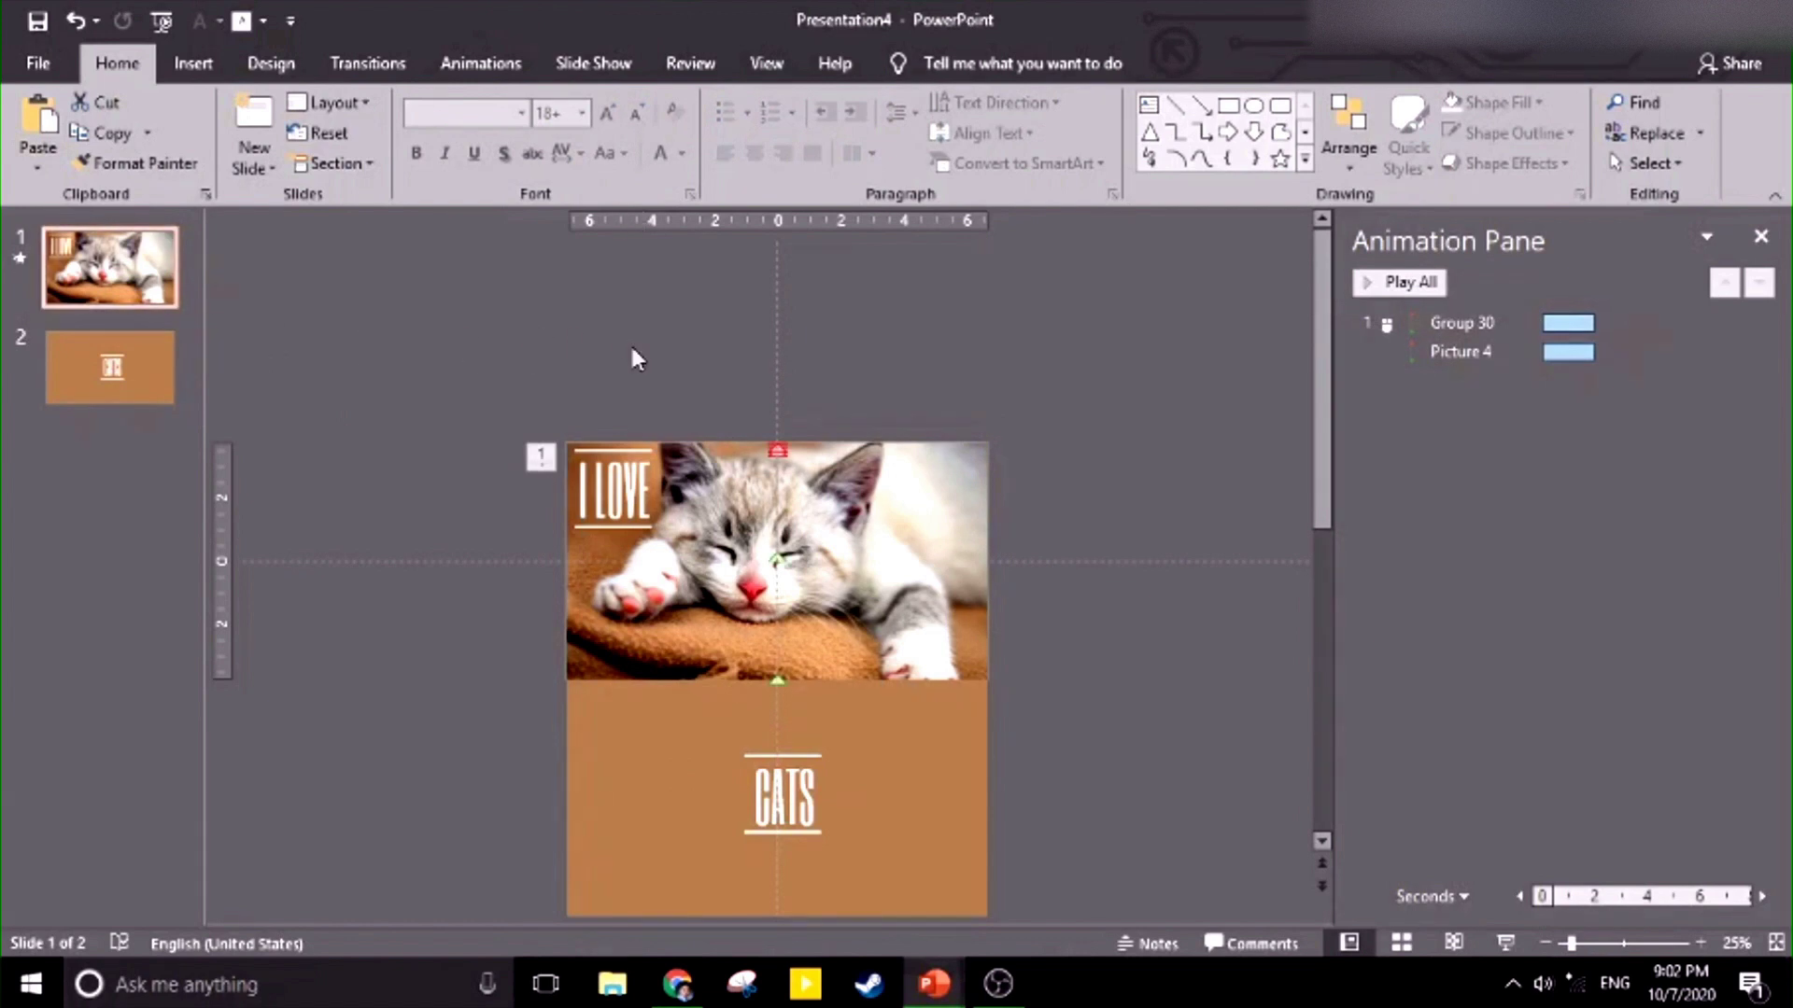
pyautogui.click(943, 488)
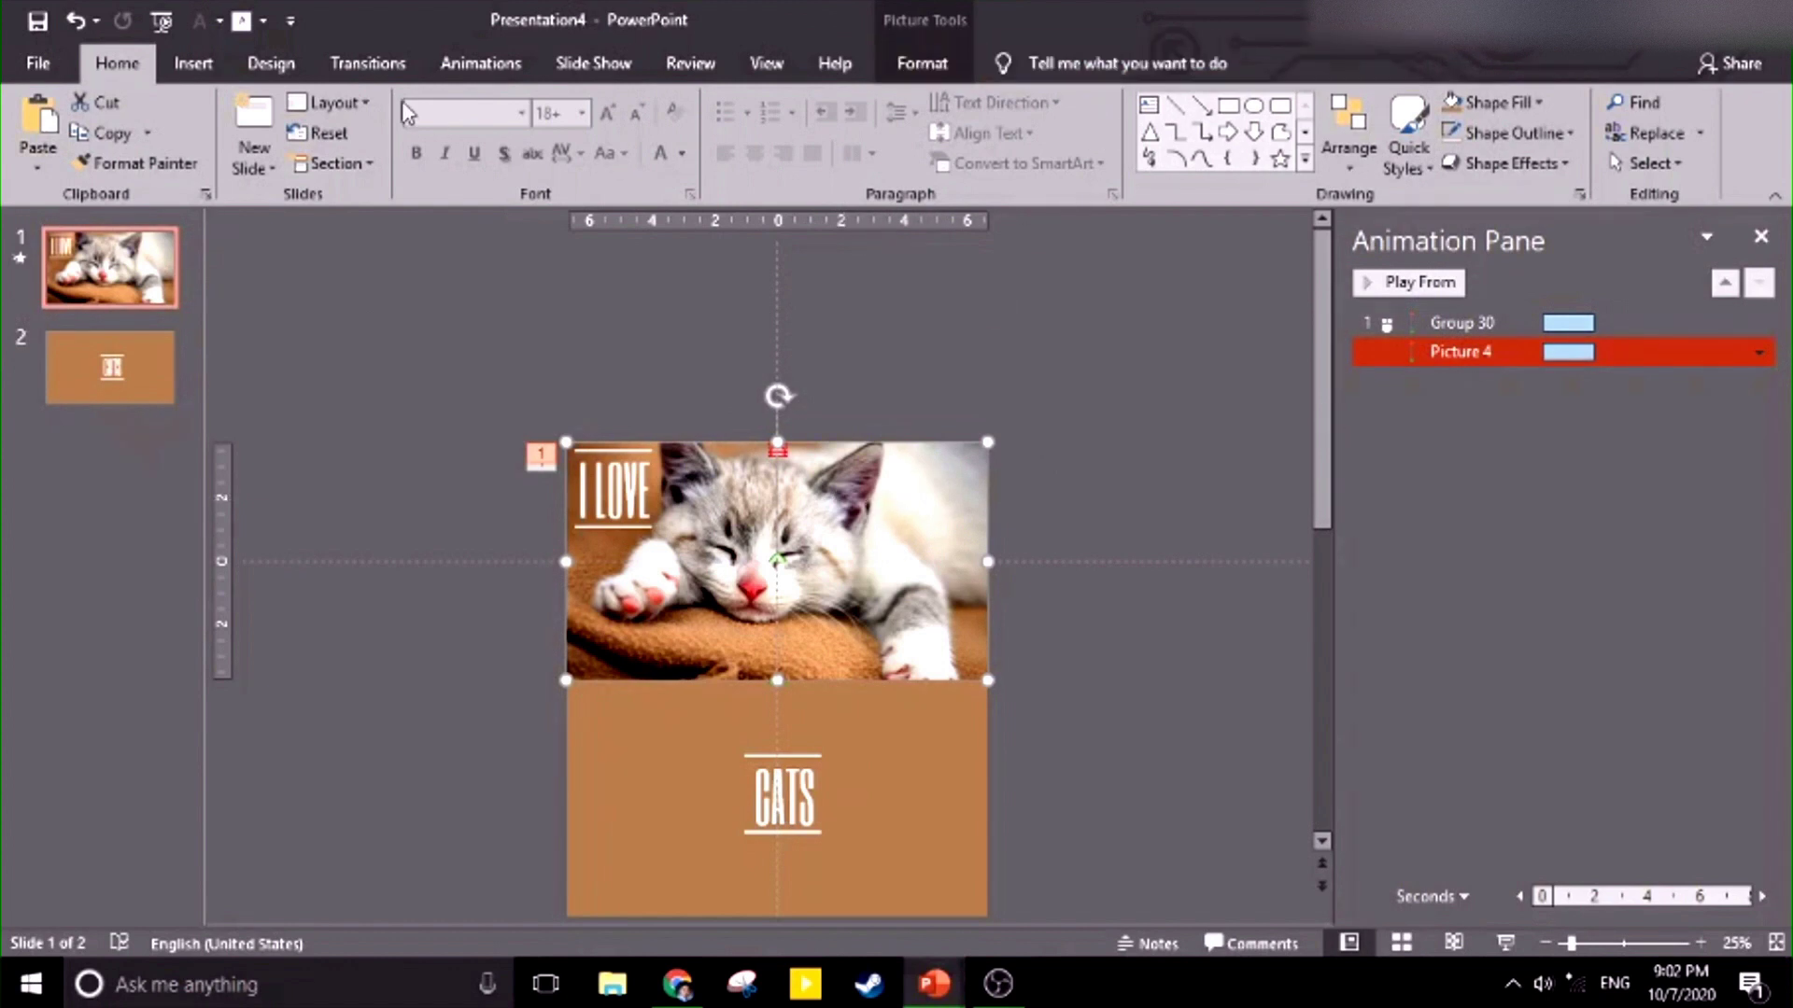
pyautogui.click(478, 66)
pyautogui.click(1284, 170)
# Paint slide 1's Lines animations onto slide 2's kitten picture and CATS group.
pyautogui.click(138, 368)
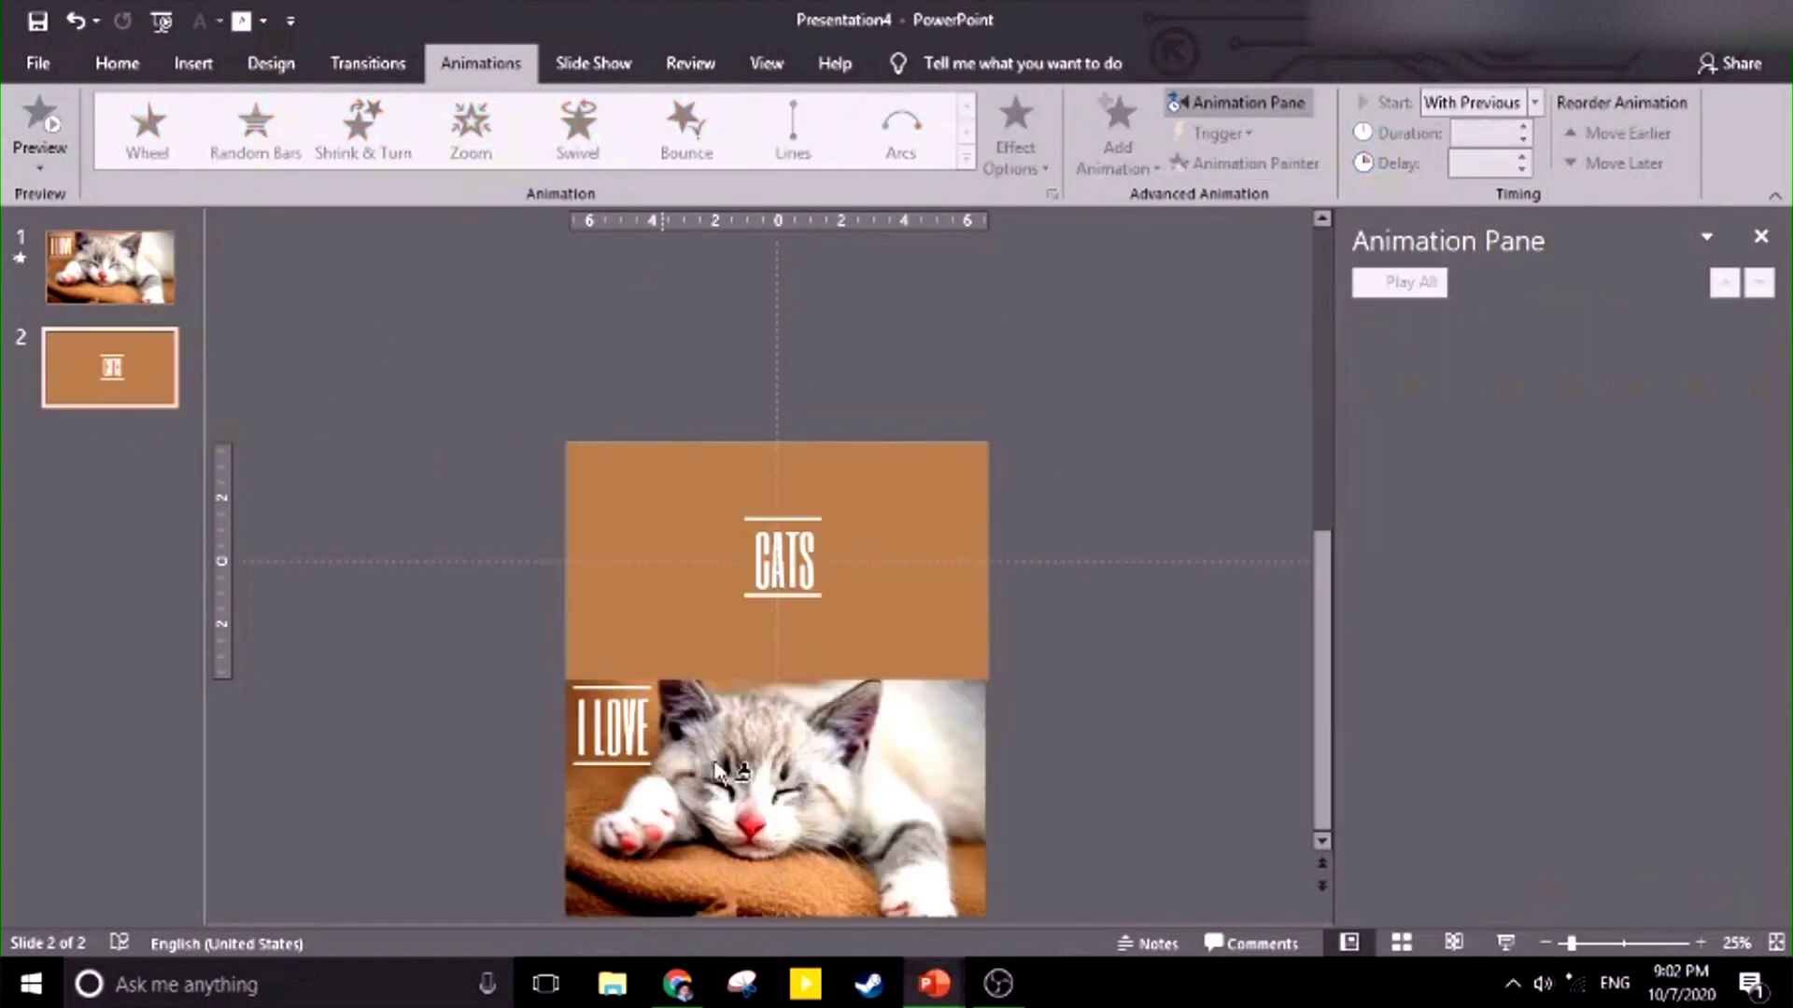
pyautogui.click(827, 775)
pyautogui.click(66, 266)
pyautogui.click(859, 784)
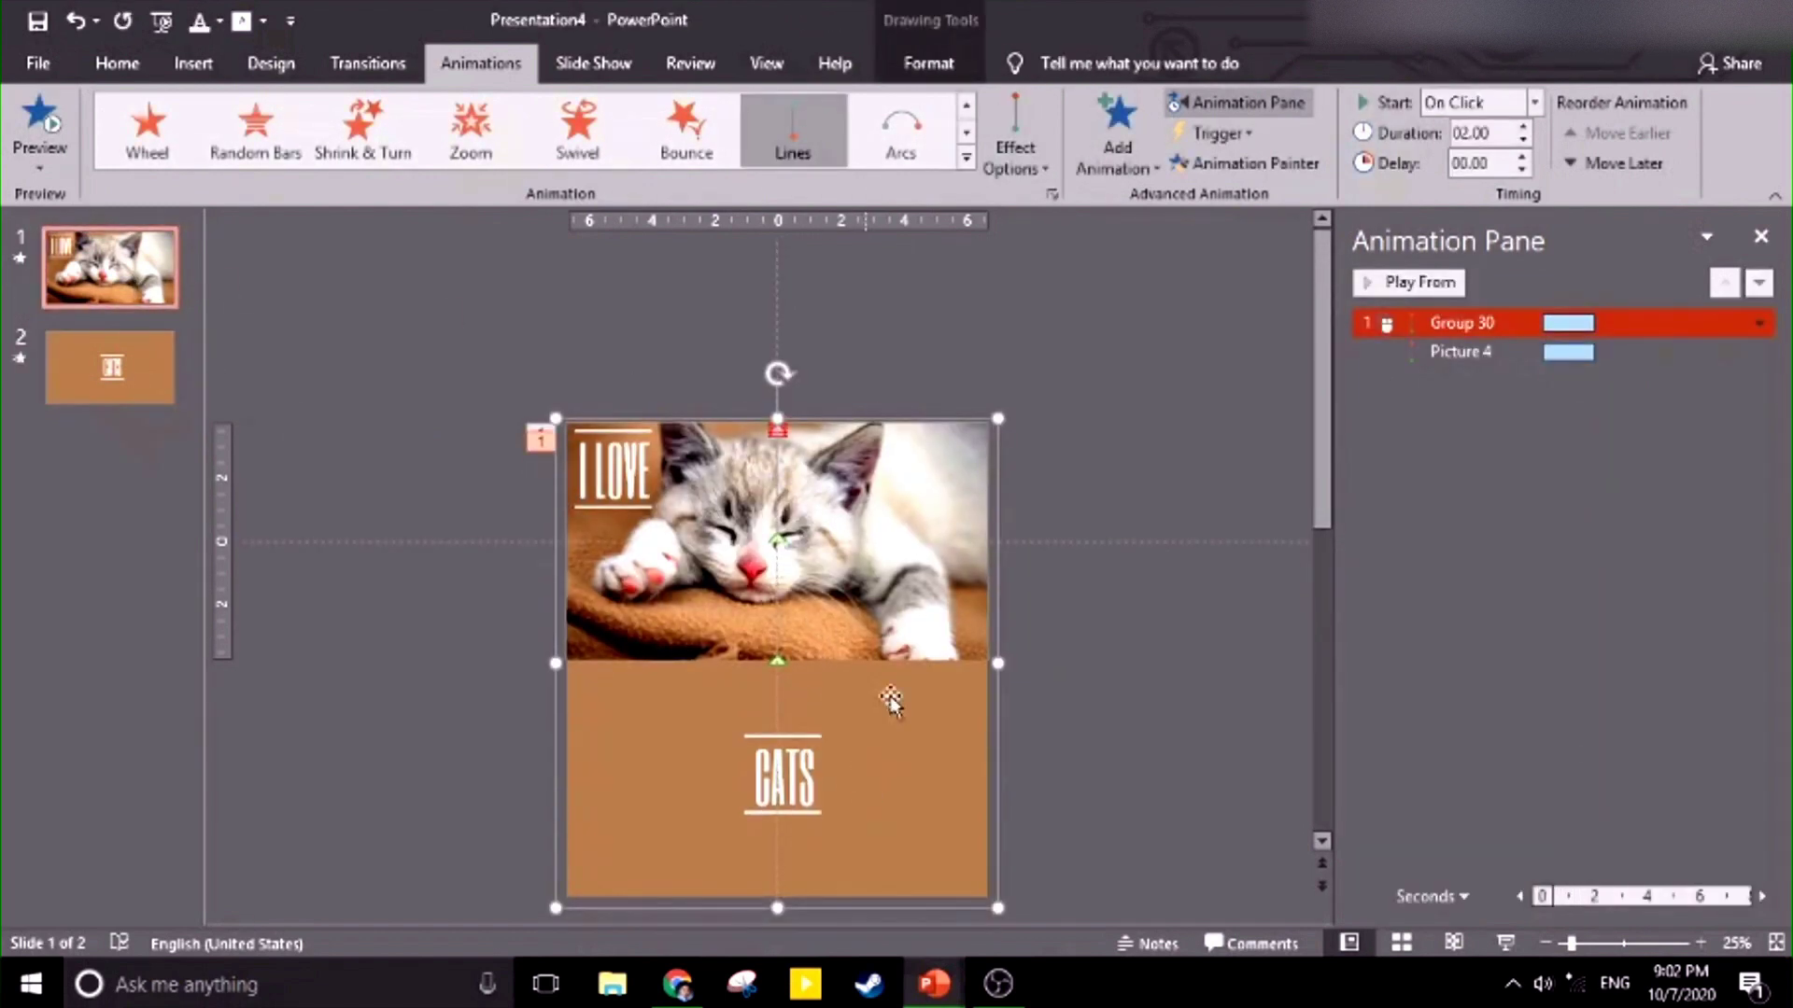
pyautogui.click(1251, 163)
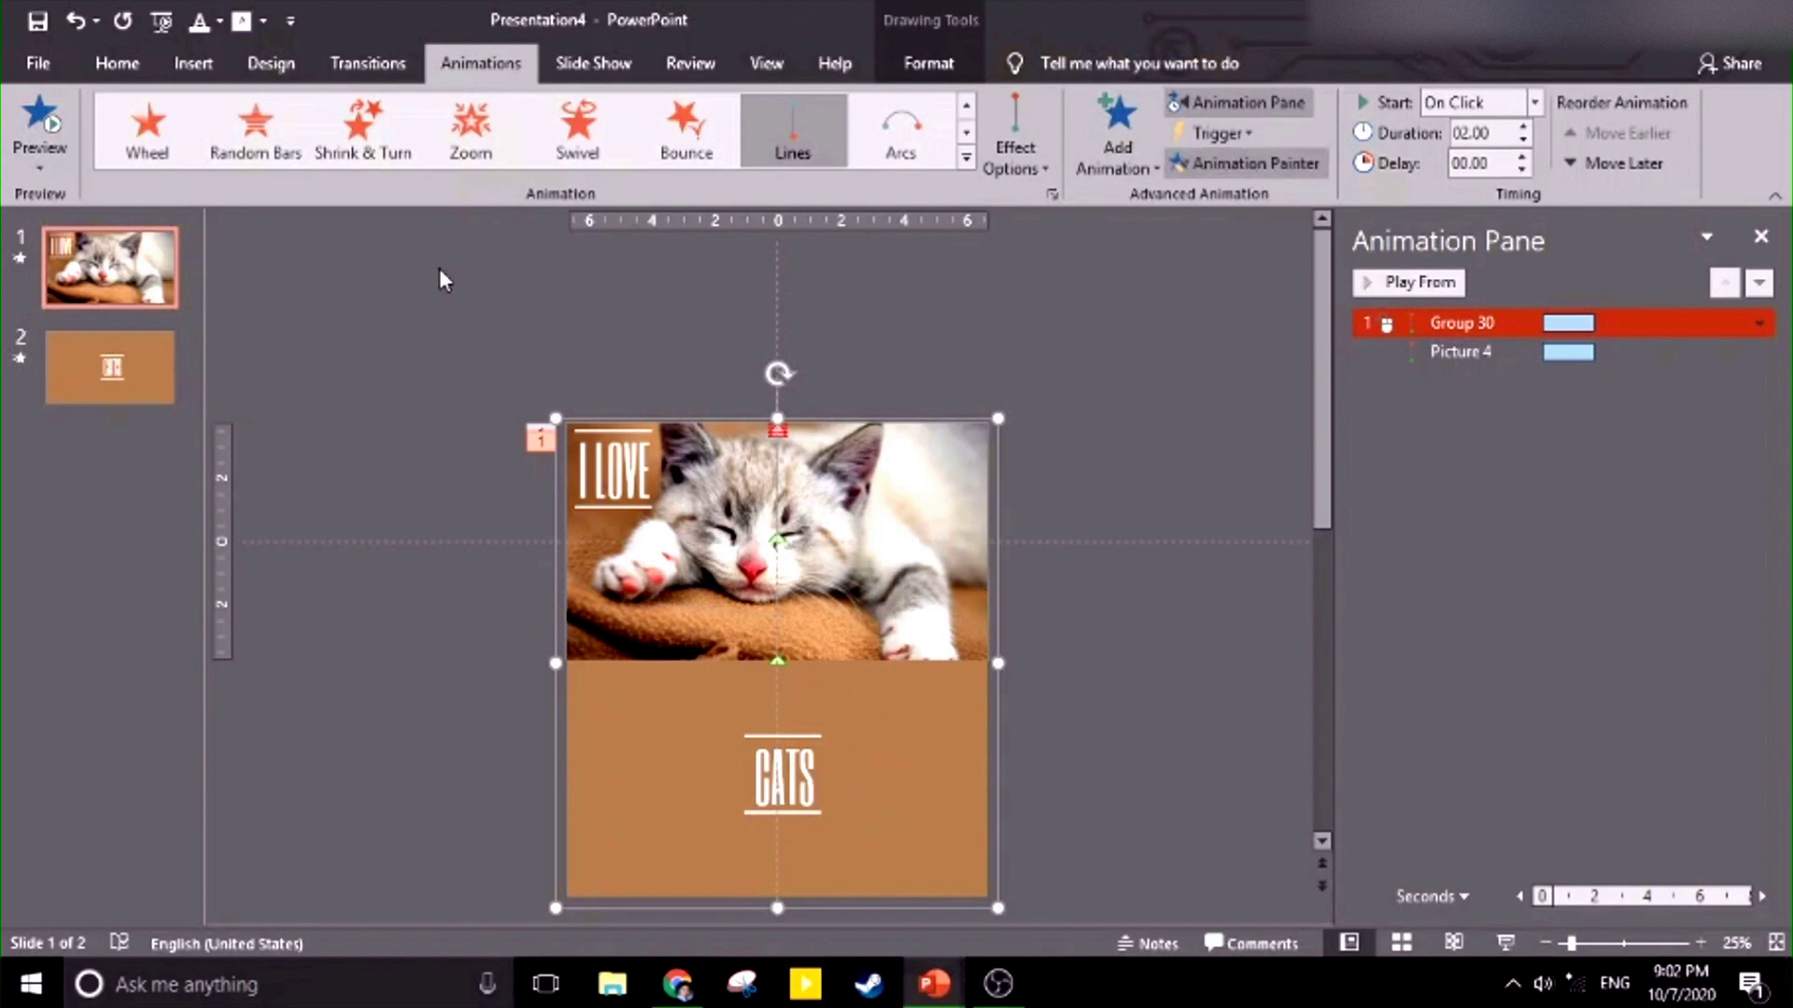
pyautogui.click(132, 345)
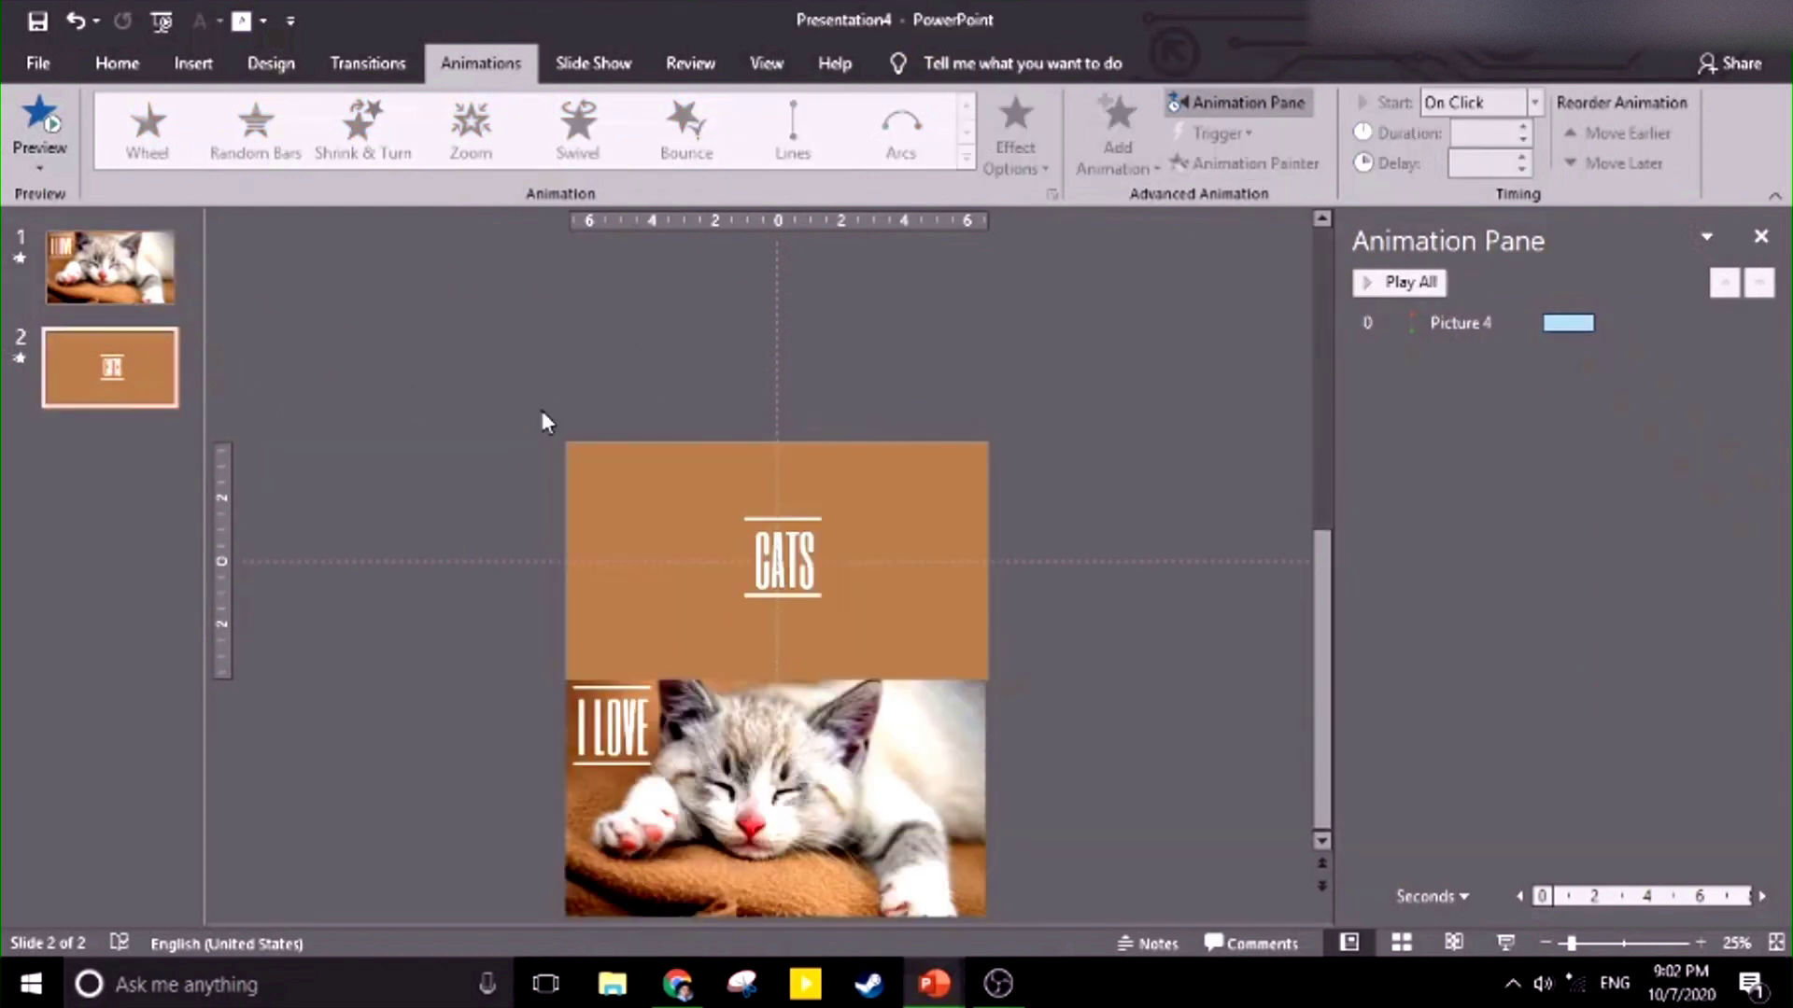
pyautogui.click(878, 499)
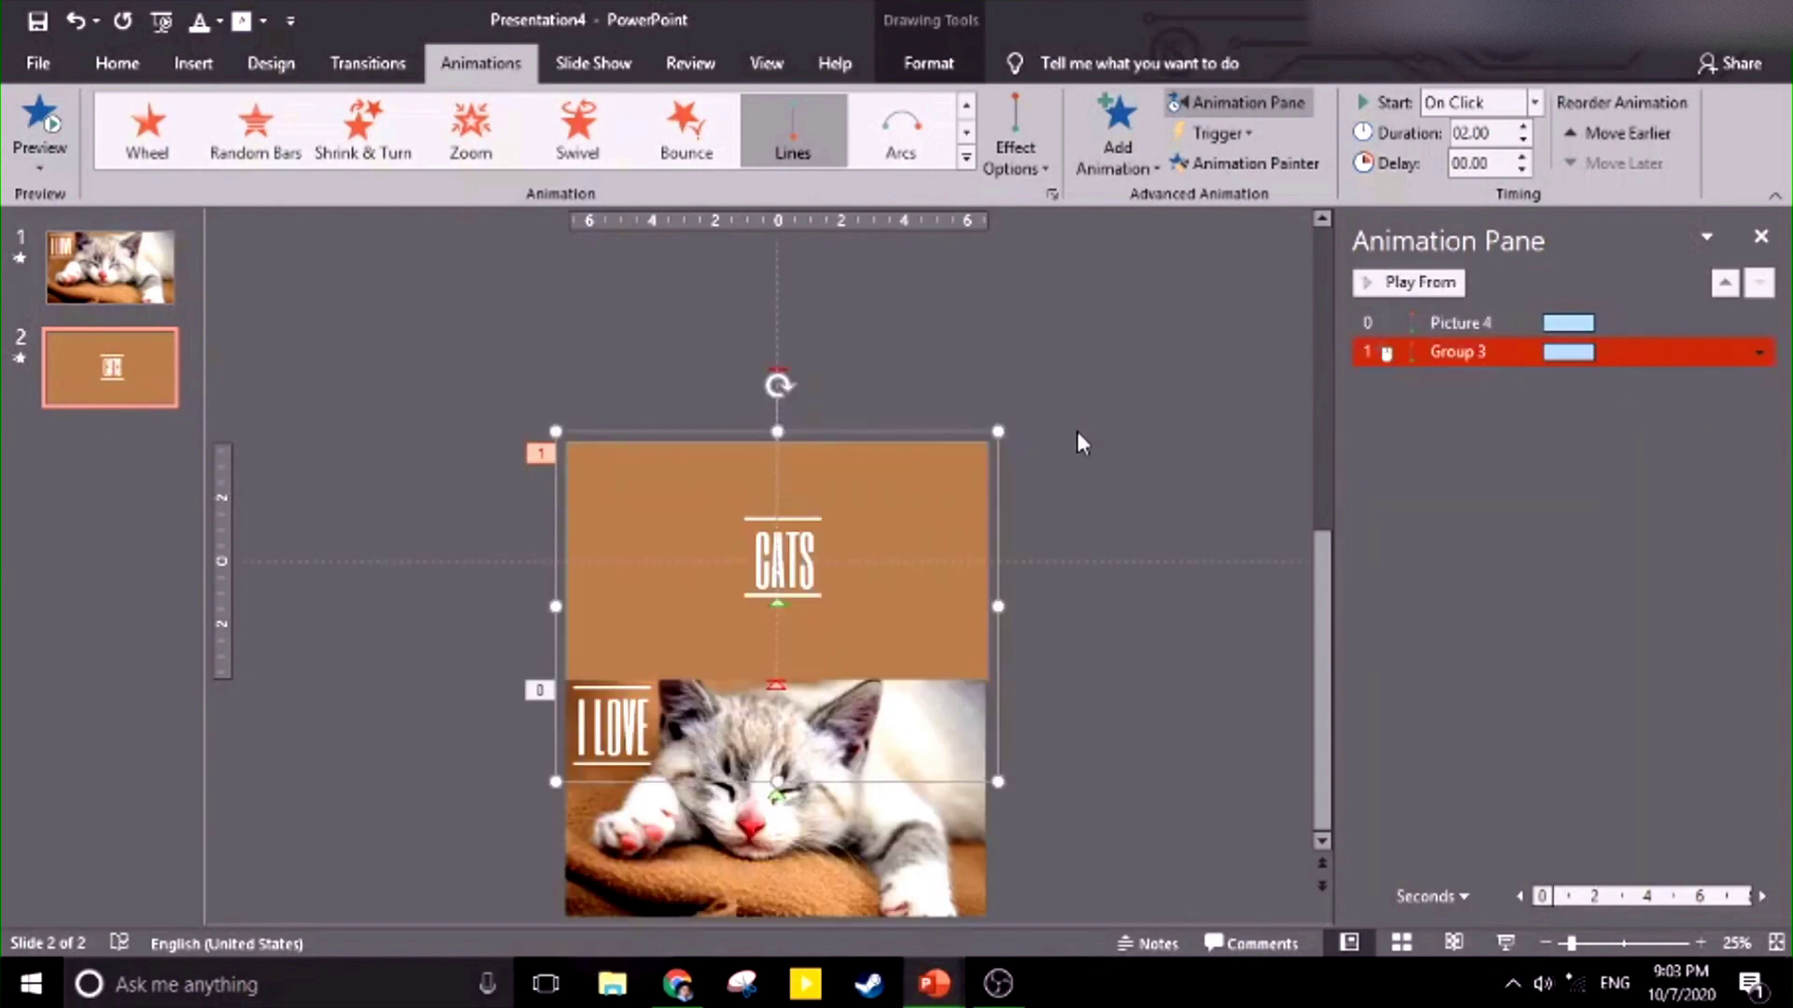
pyautogui.click(944, 787)
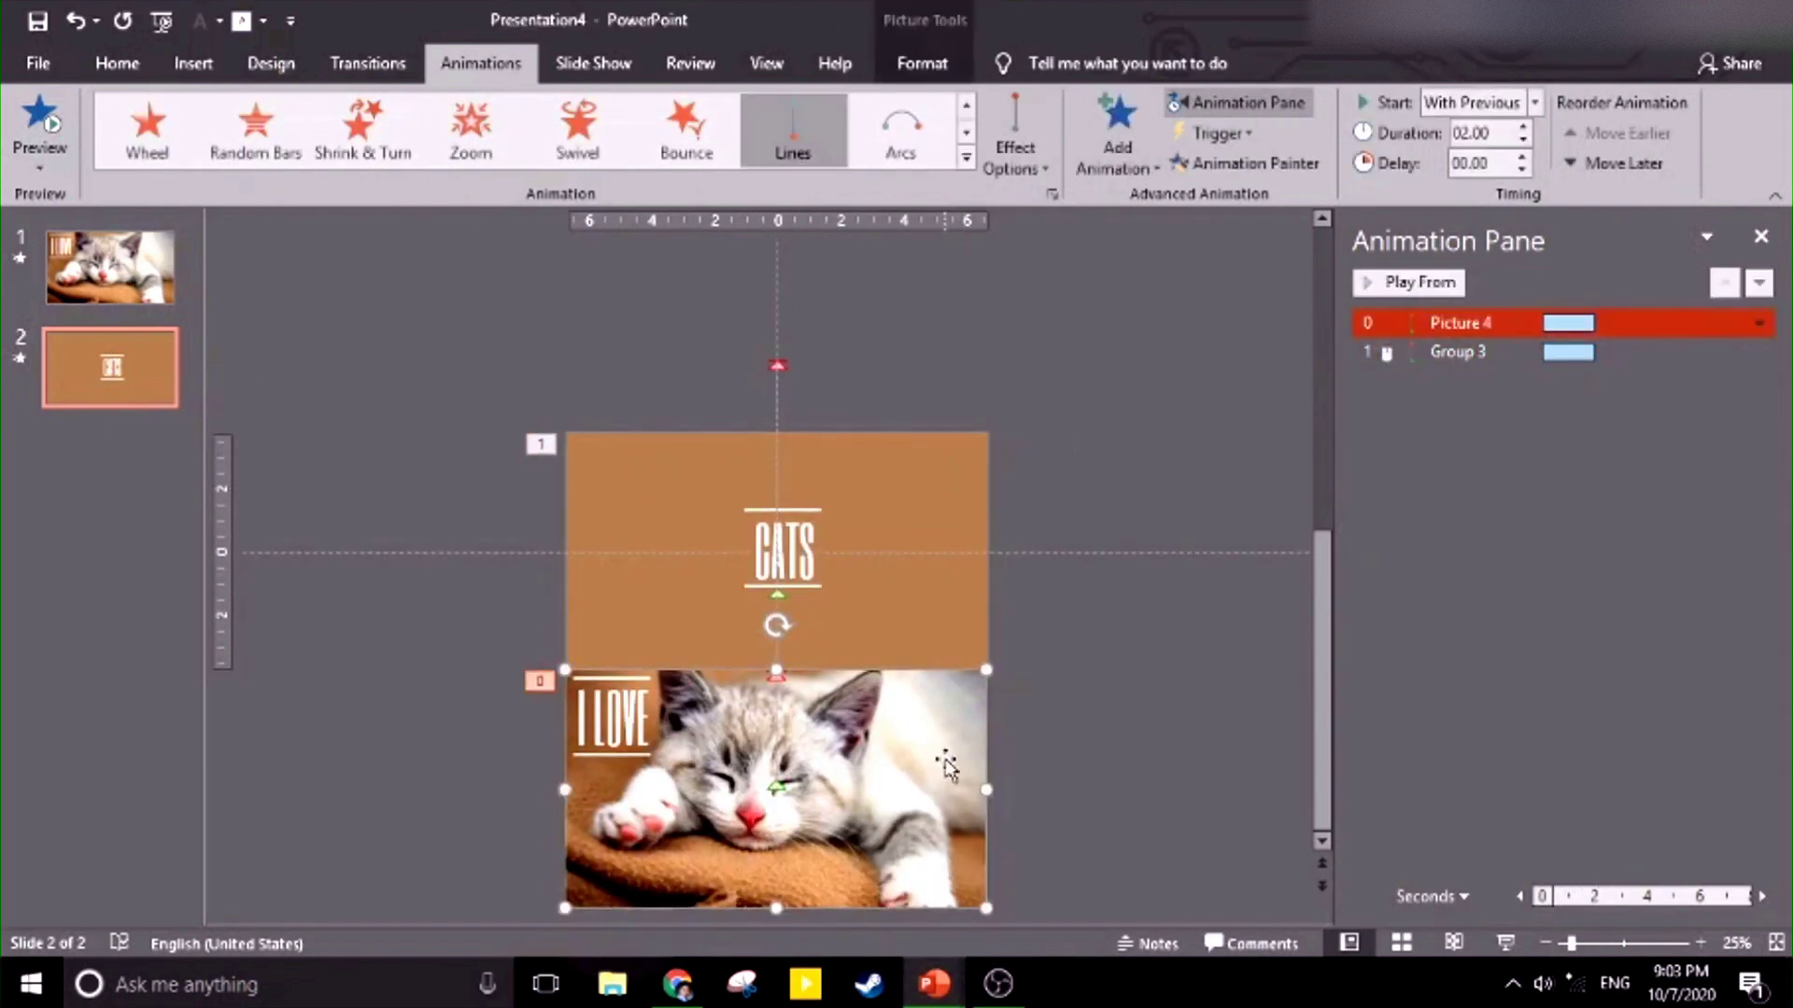
pyautogui.click(1505, 943)
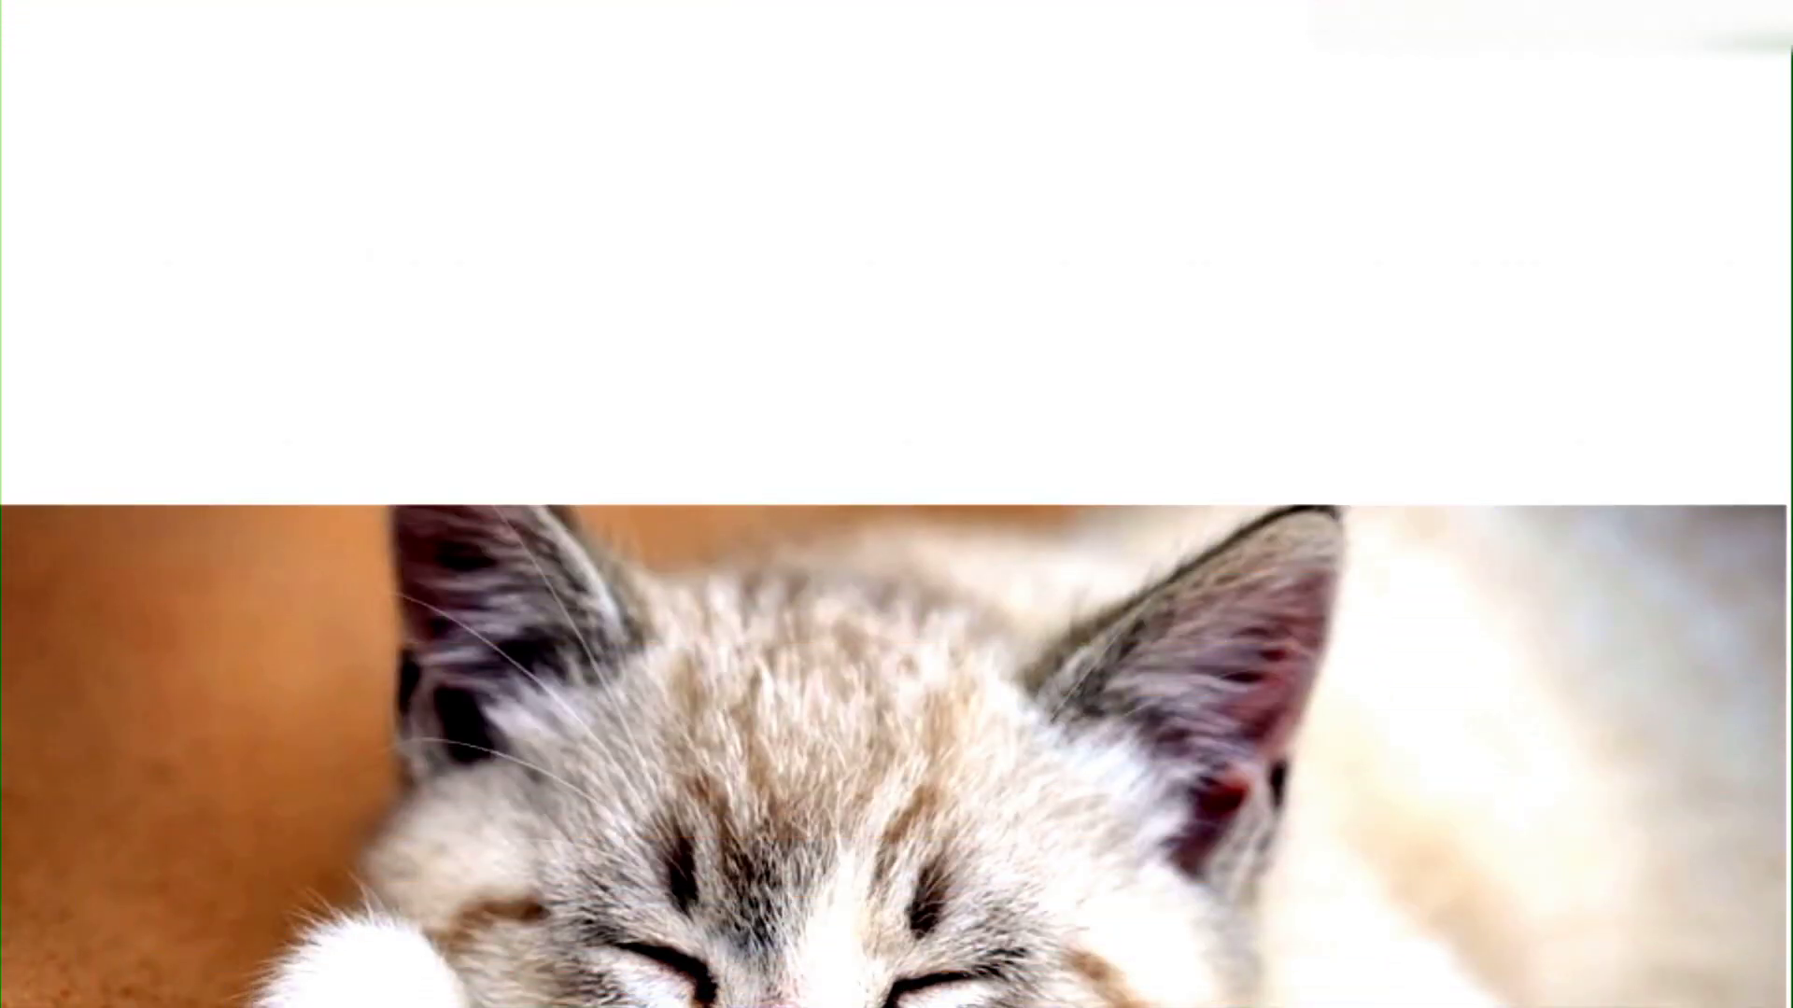
pyautogui.press('Escape')
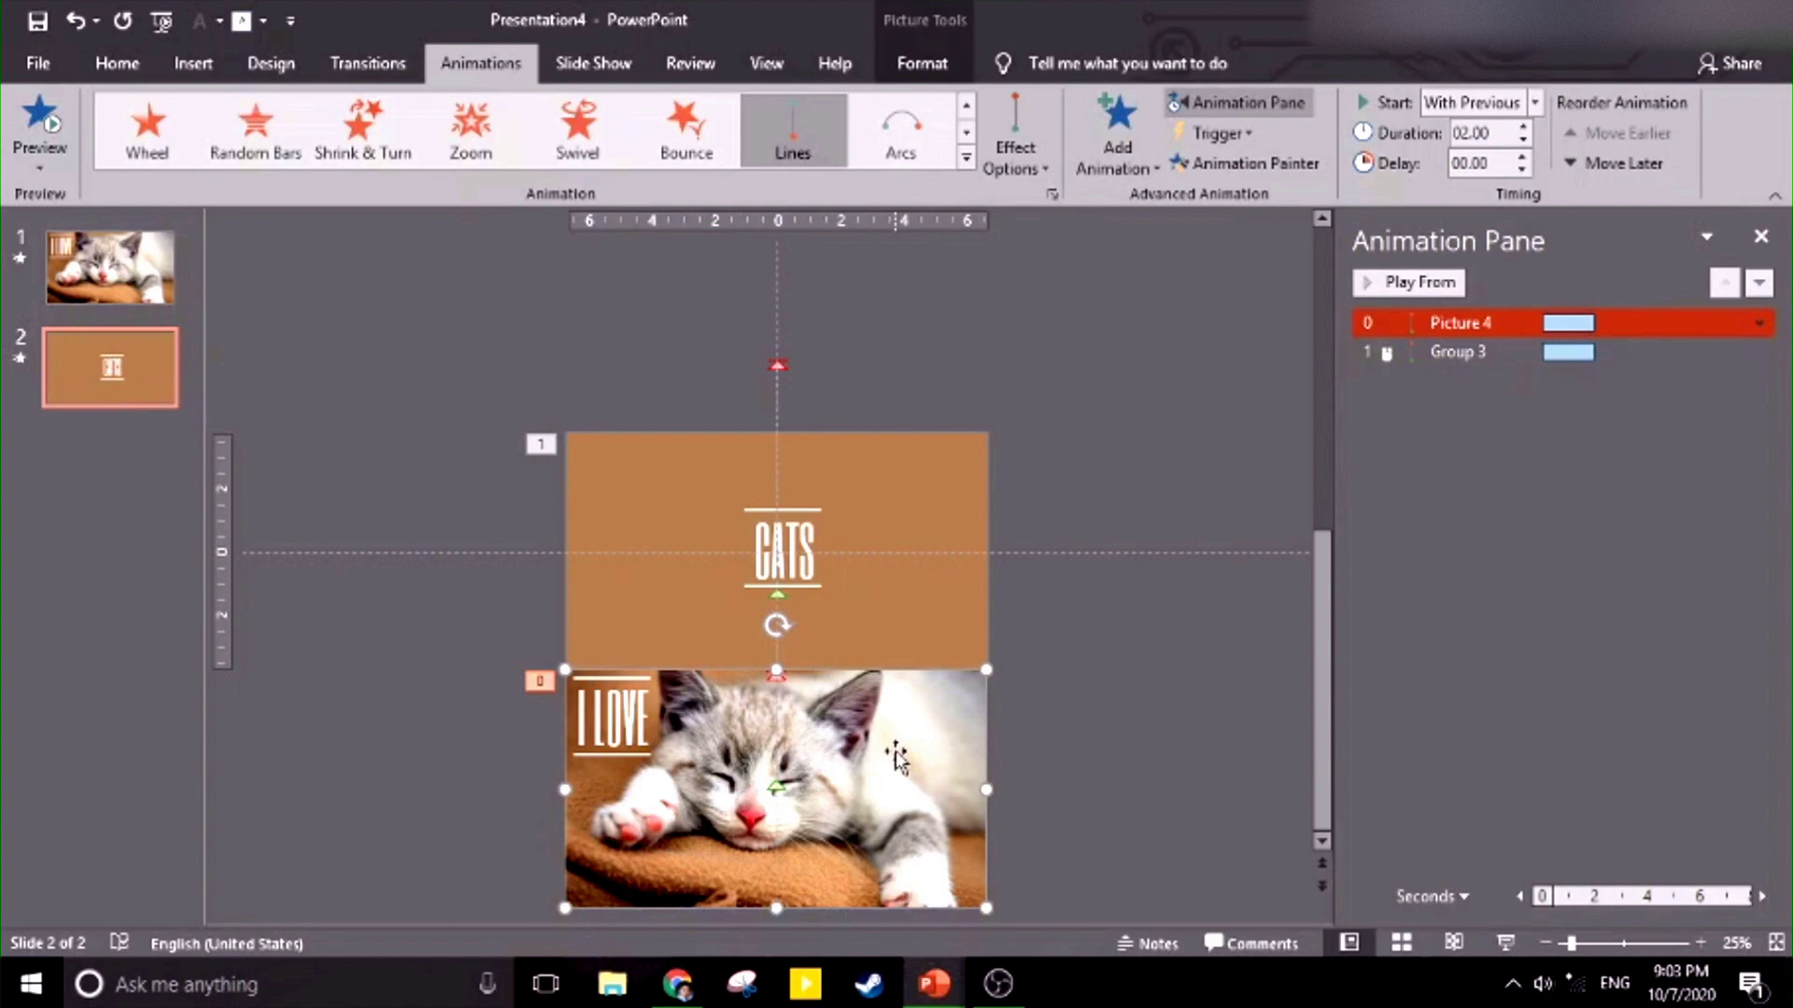
# Move the kitten picture up behind the CATS panel and centre it horizontally.
pyautogui.moveTo(895, 758); pyautogui.dragTo(922, 646)
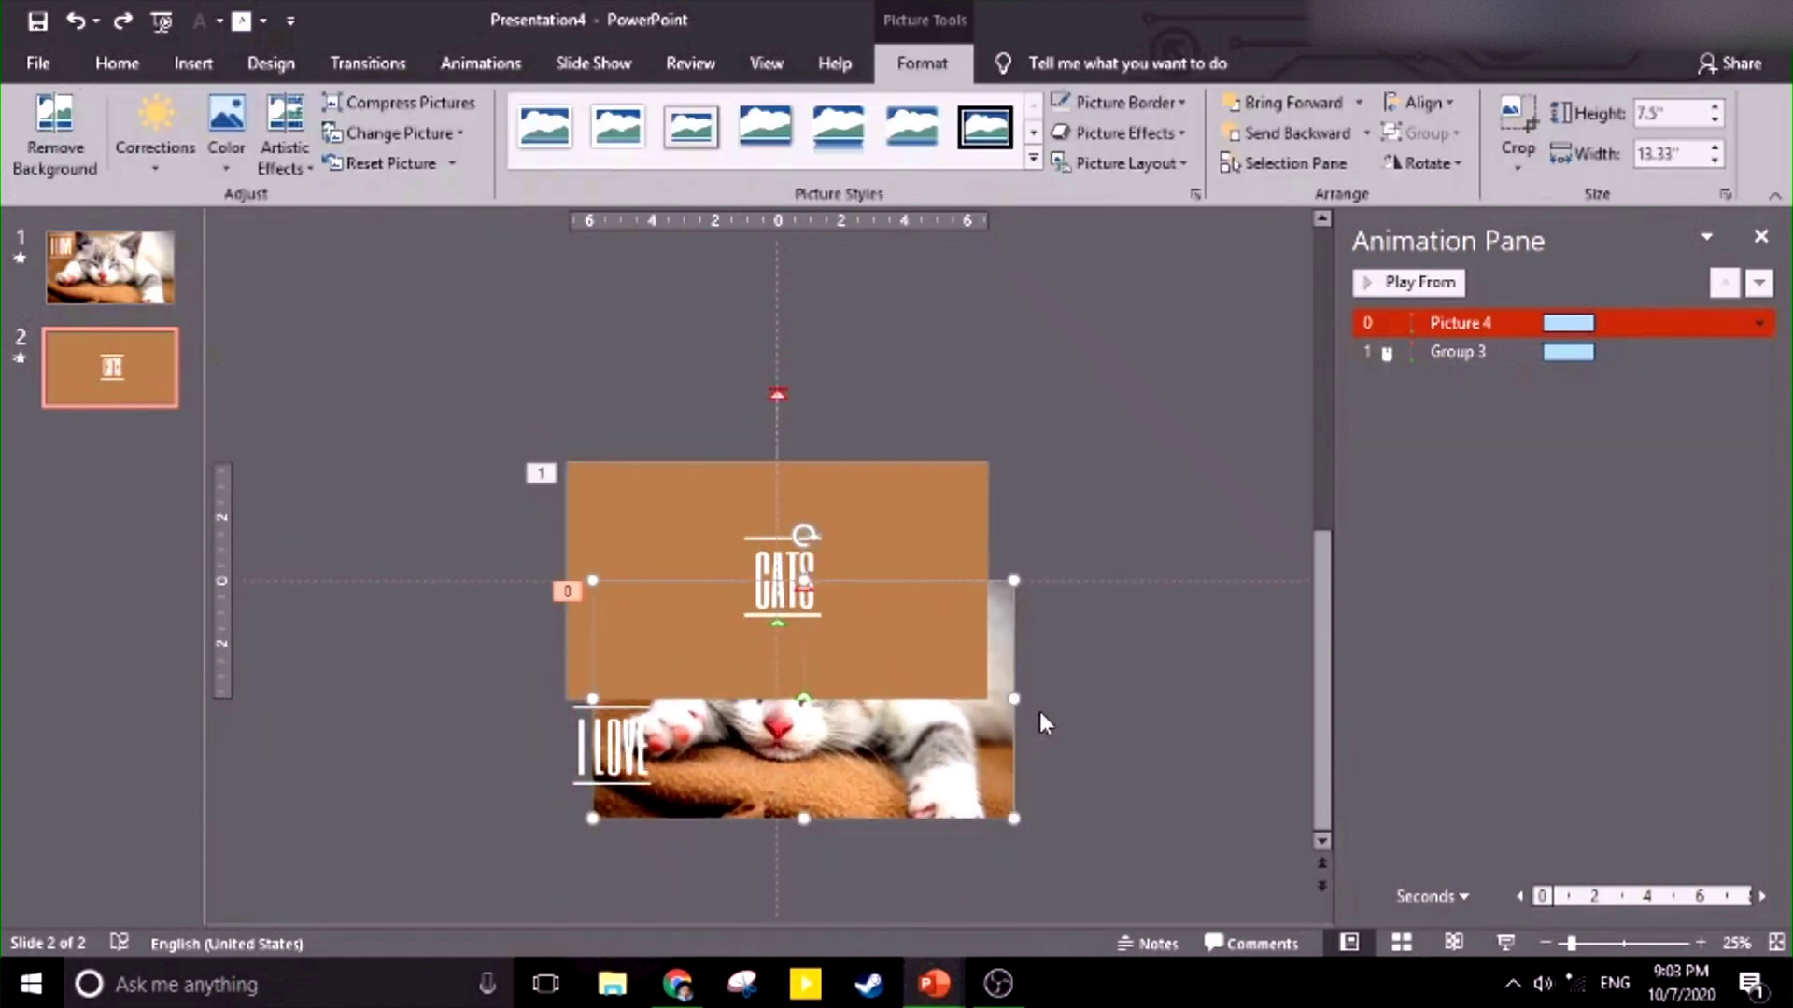
pyautogui.click(1406, 103)
pyautogui.click(1485, 165)
pyautogui.click(1120, 502)
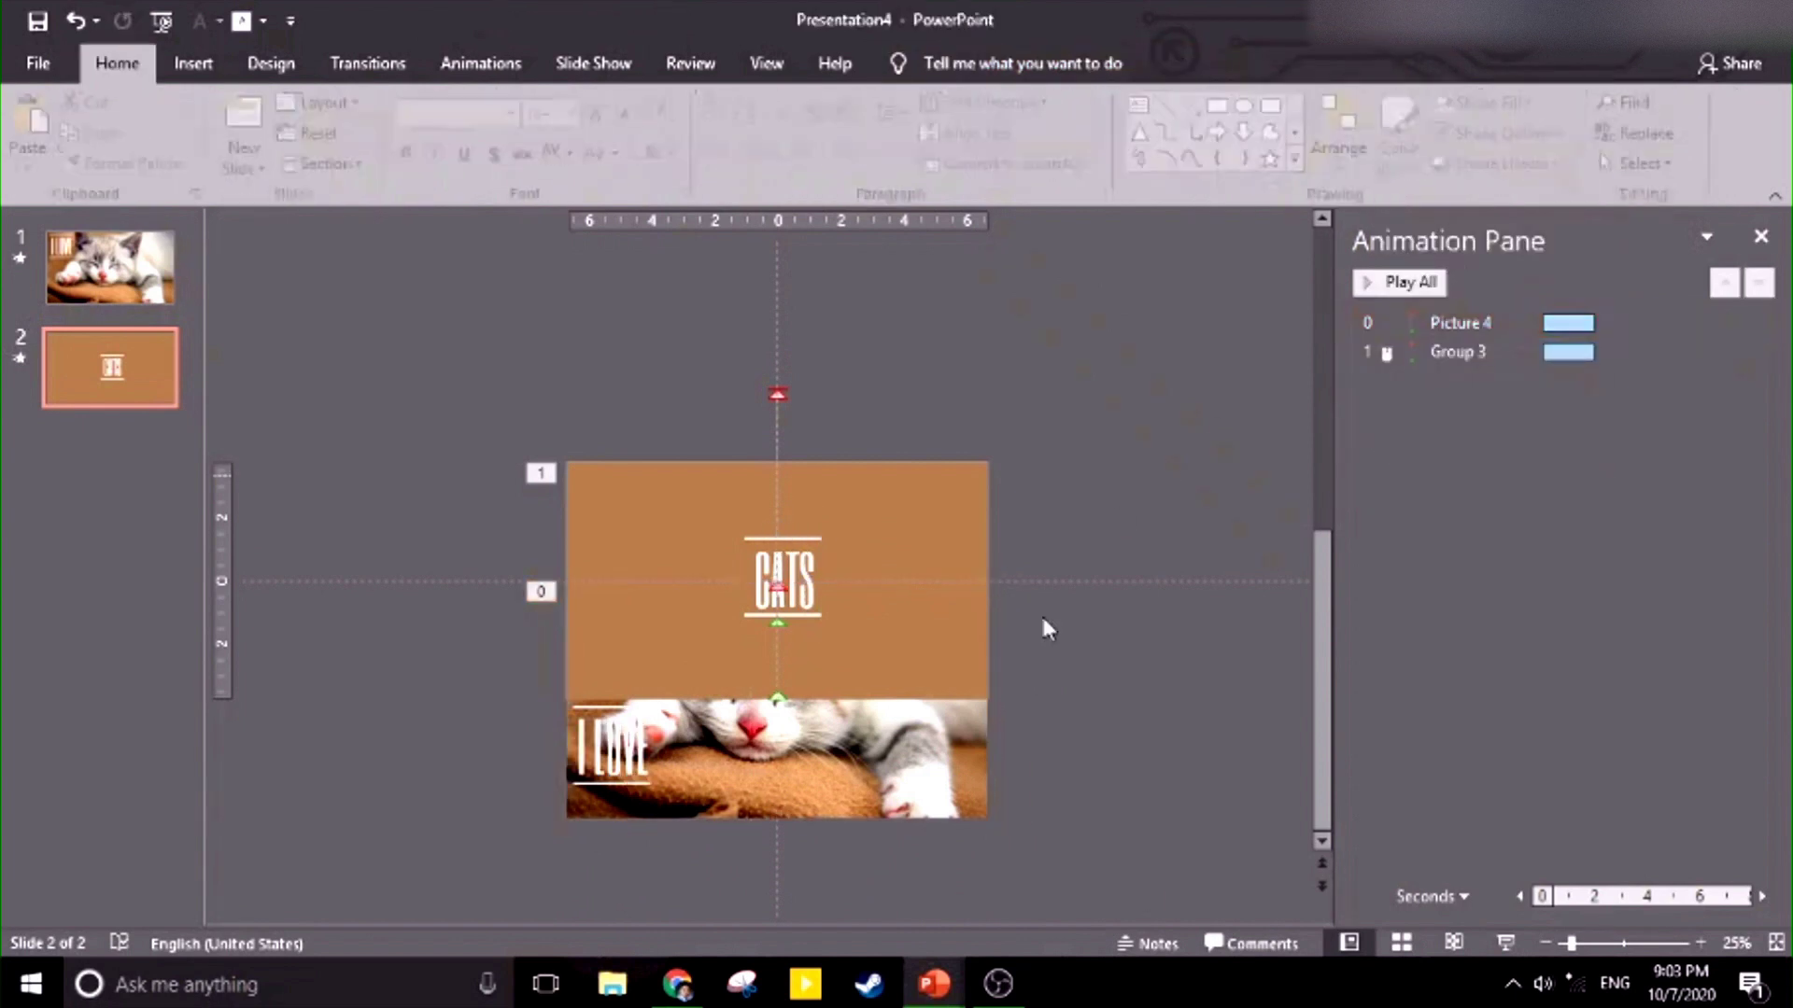
# Preview slide 2's animations in a slideshow.
pyautogui.click(1505, 943)
pyautogui.click(1160, 693)
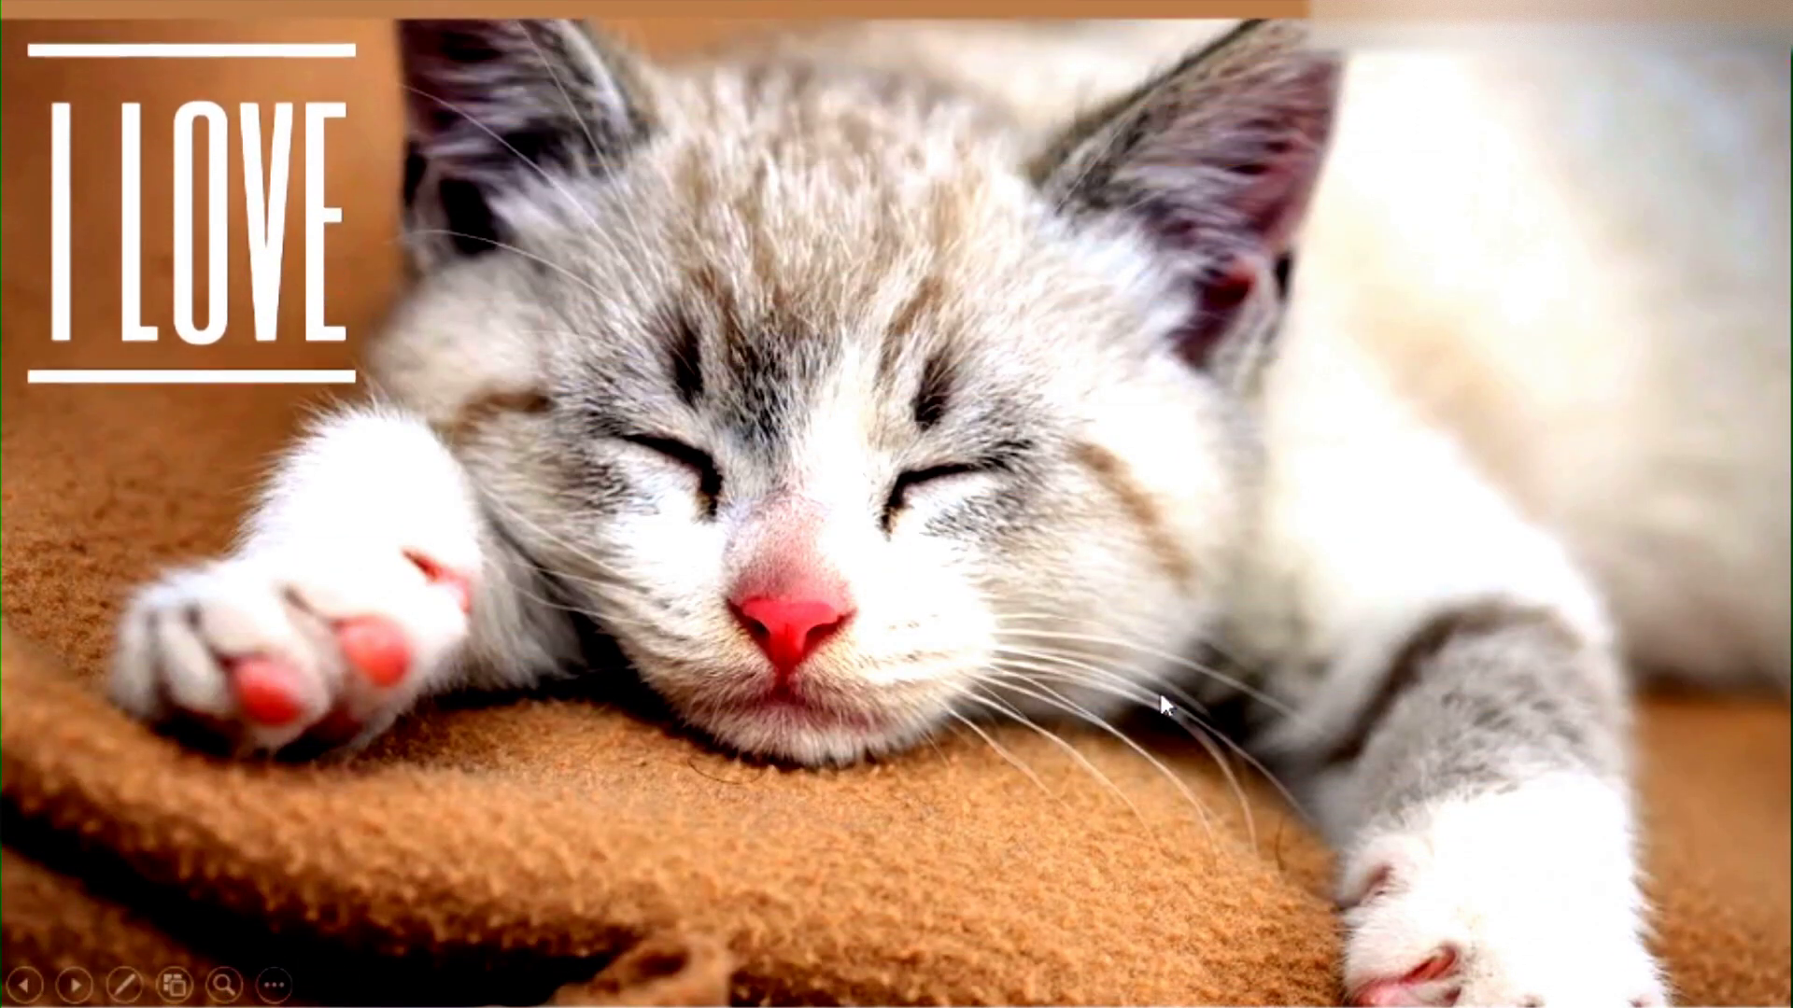
pyautogui.press('Escape')
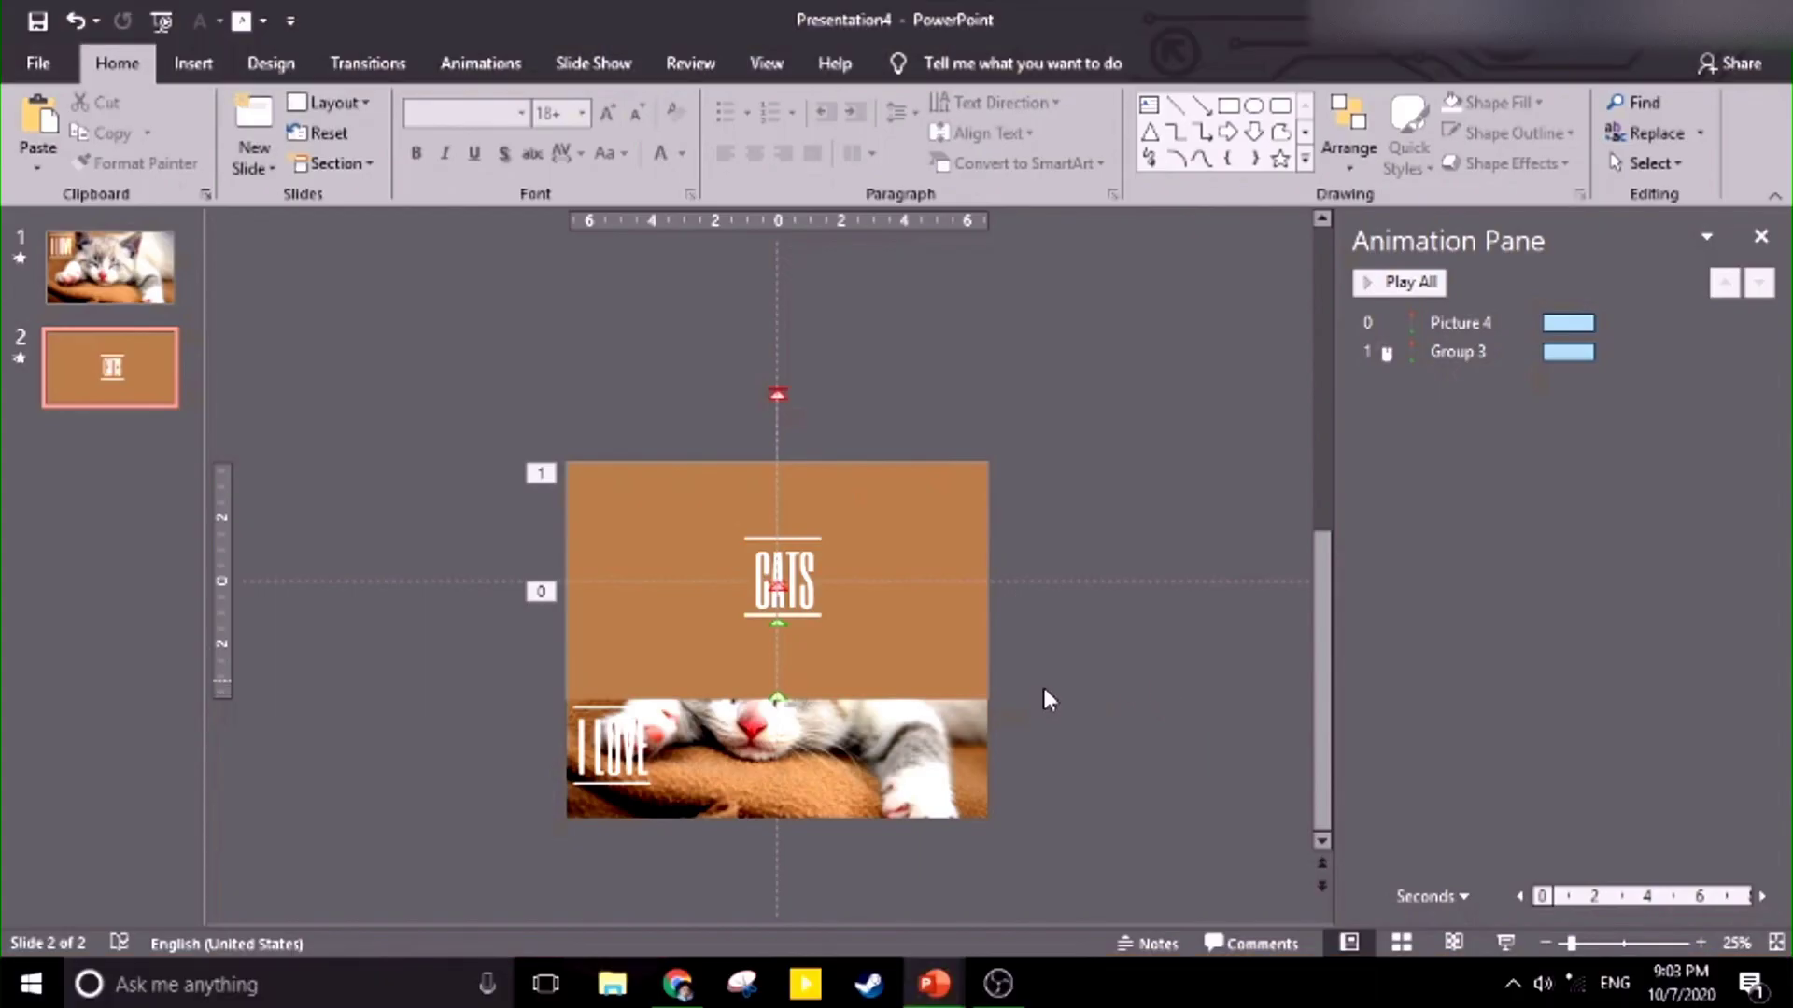
# Set the CATS group's animation to start With Previous and preview slide 2.
pyautogui.click(857, 747)
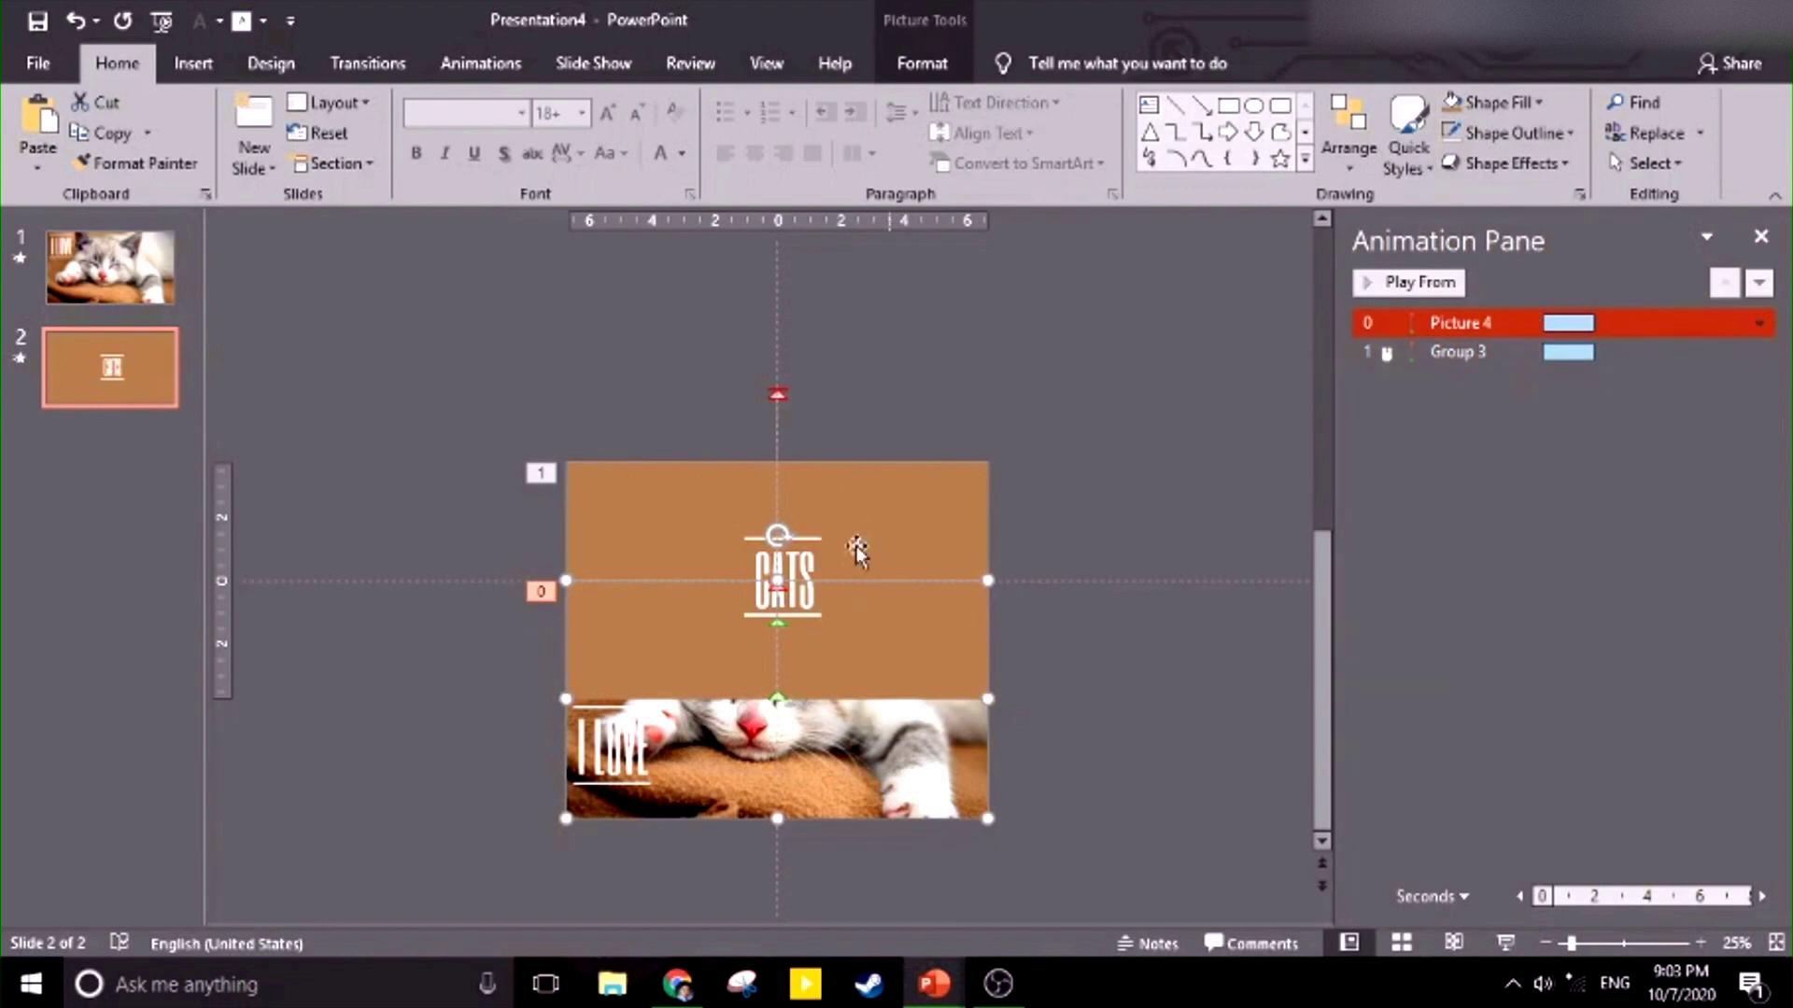
pyautogui.click(480, 62)
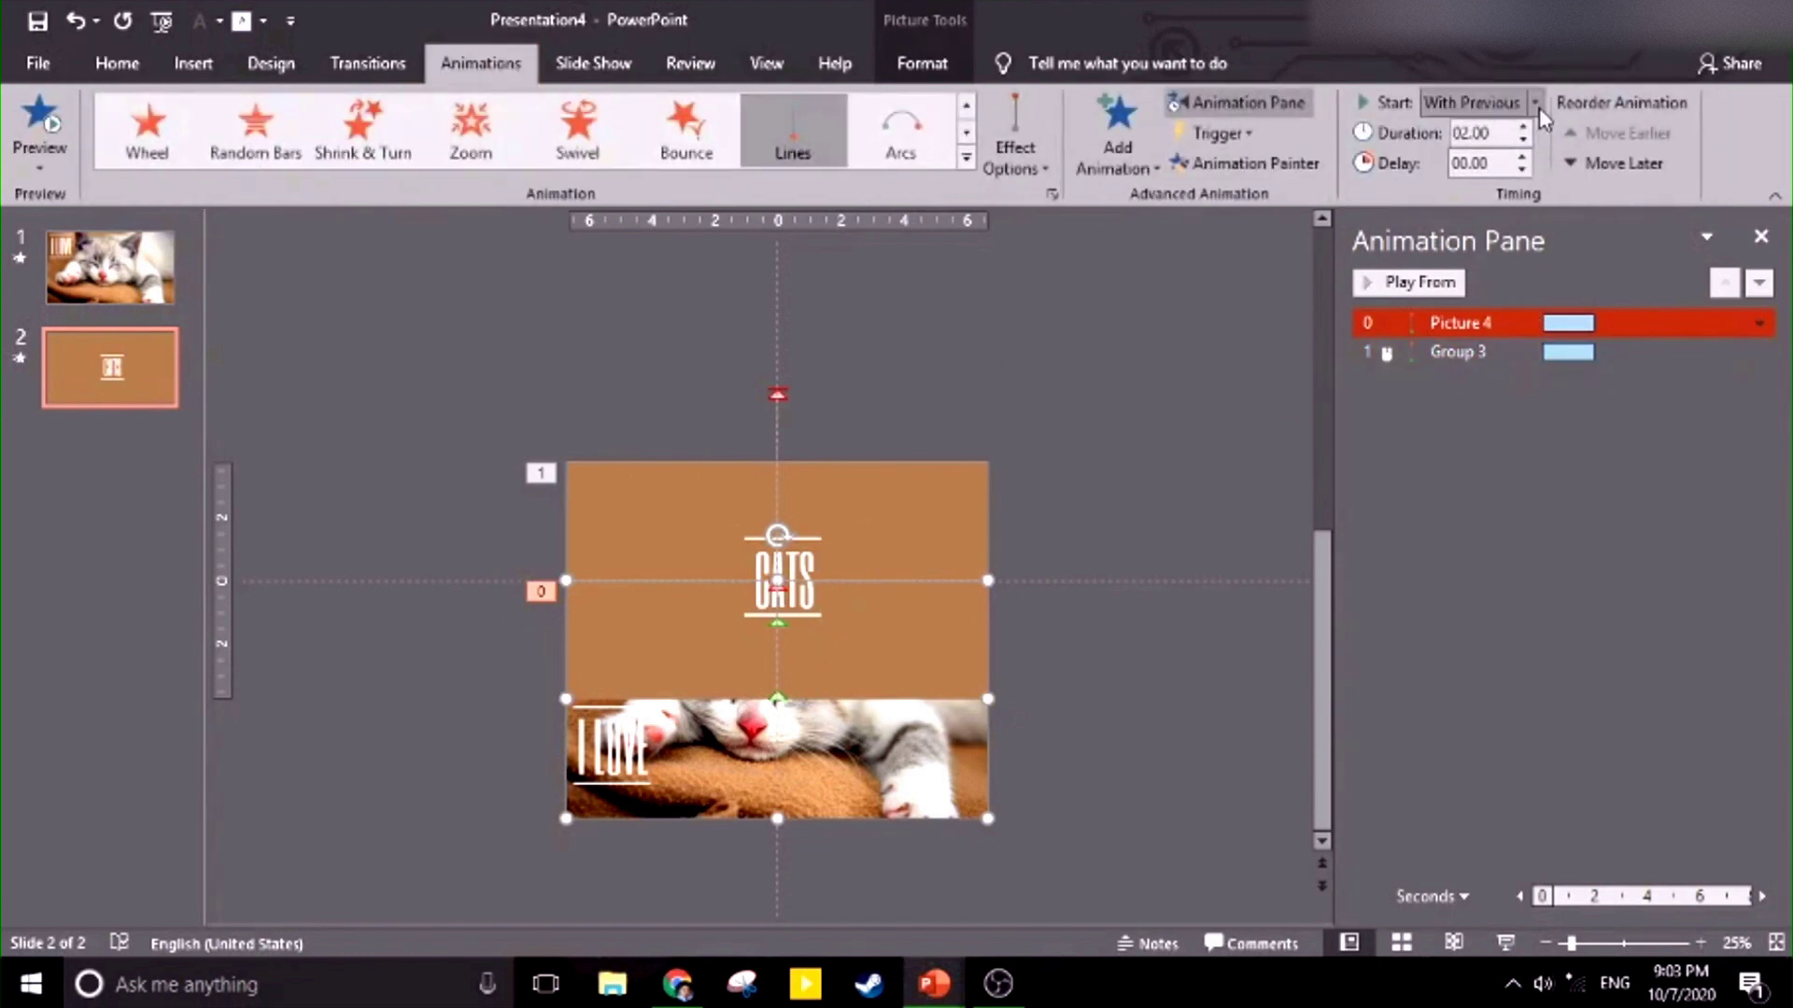
pyautogui.click(922, 667)
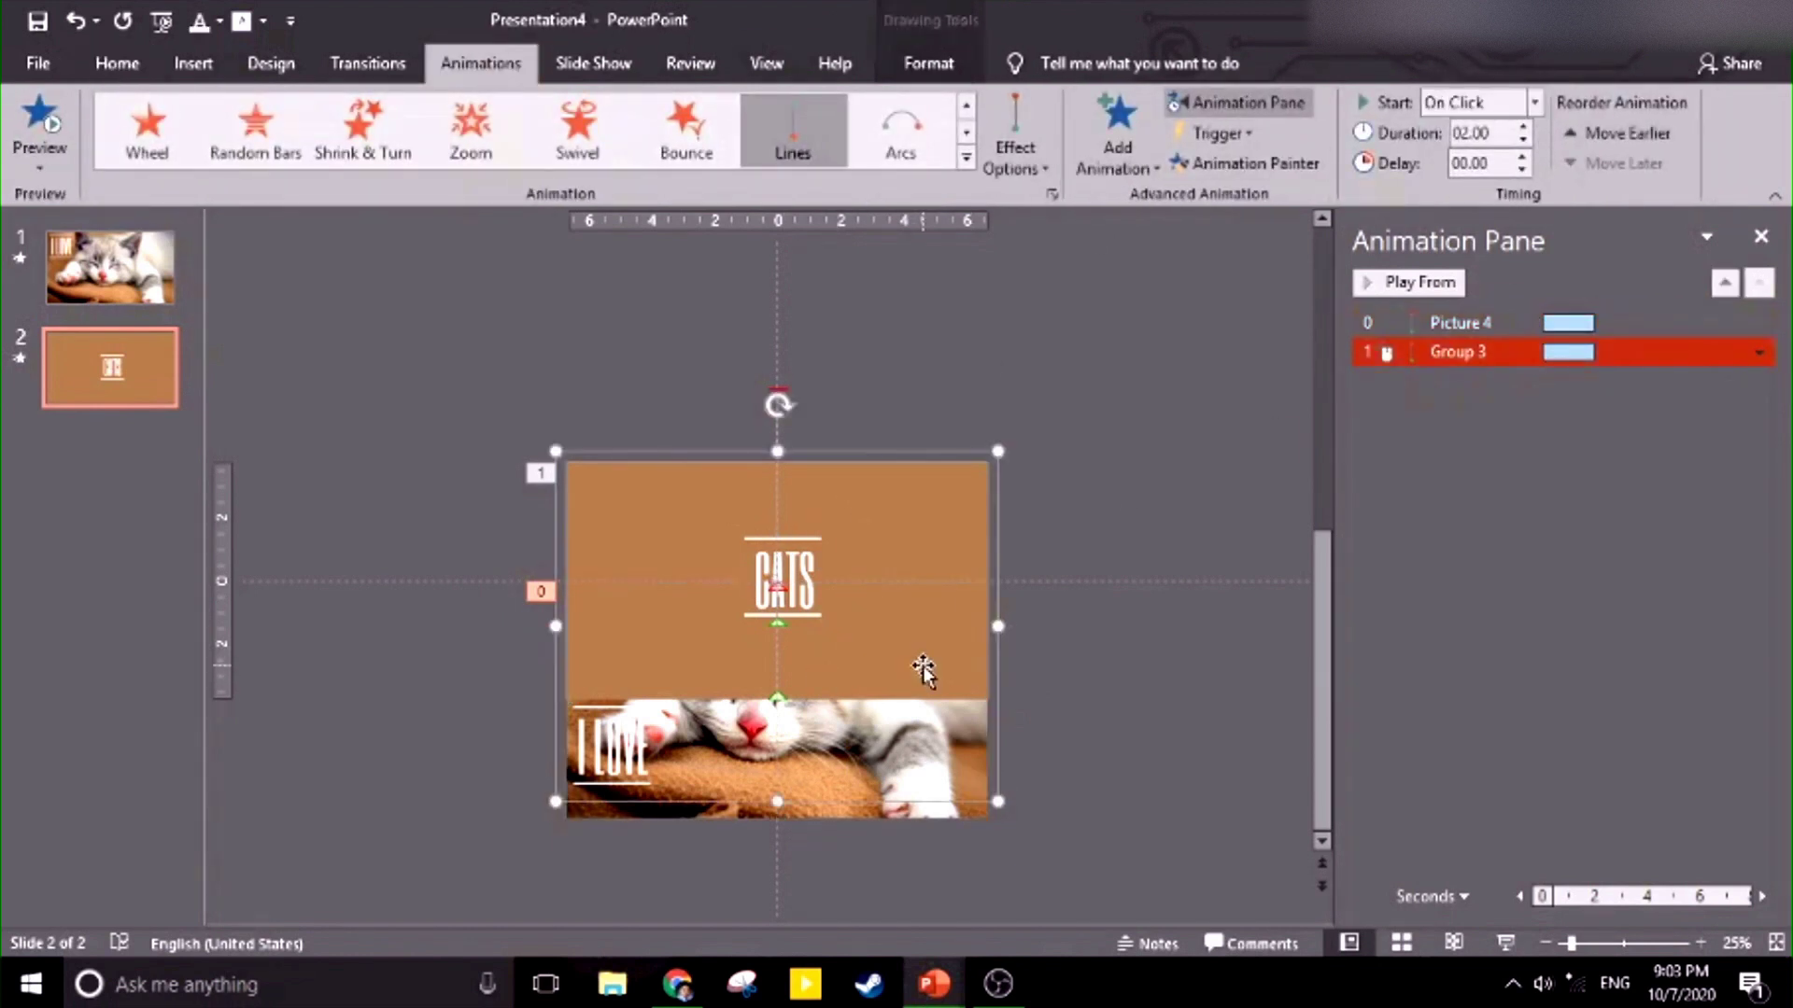
pyautogui.click(1535, 103)
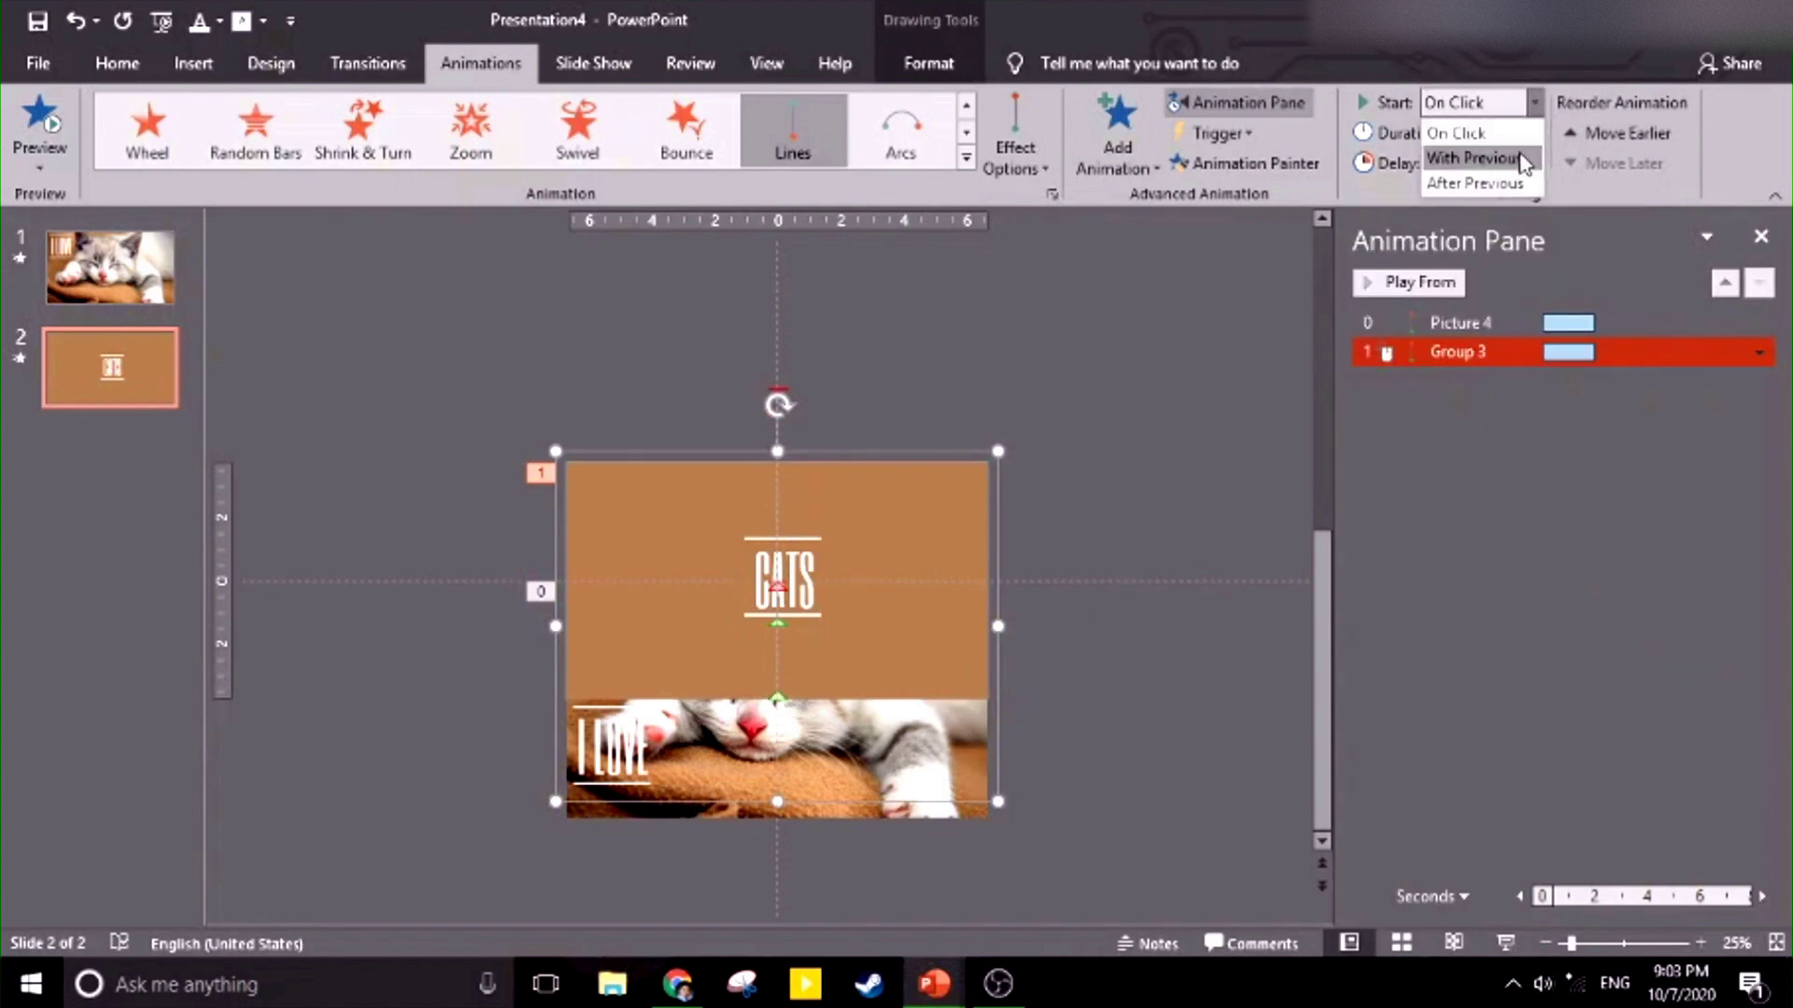
pyautogui.click(1529, 159)
pyautogui.click(1505, 942)
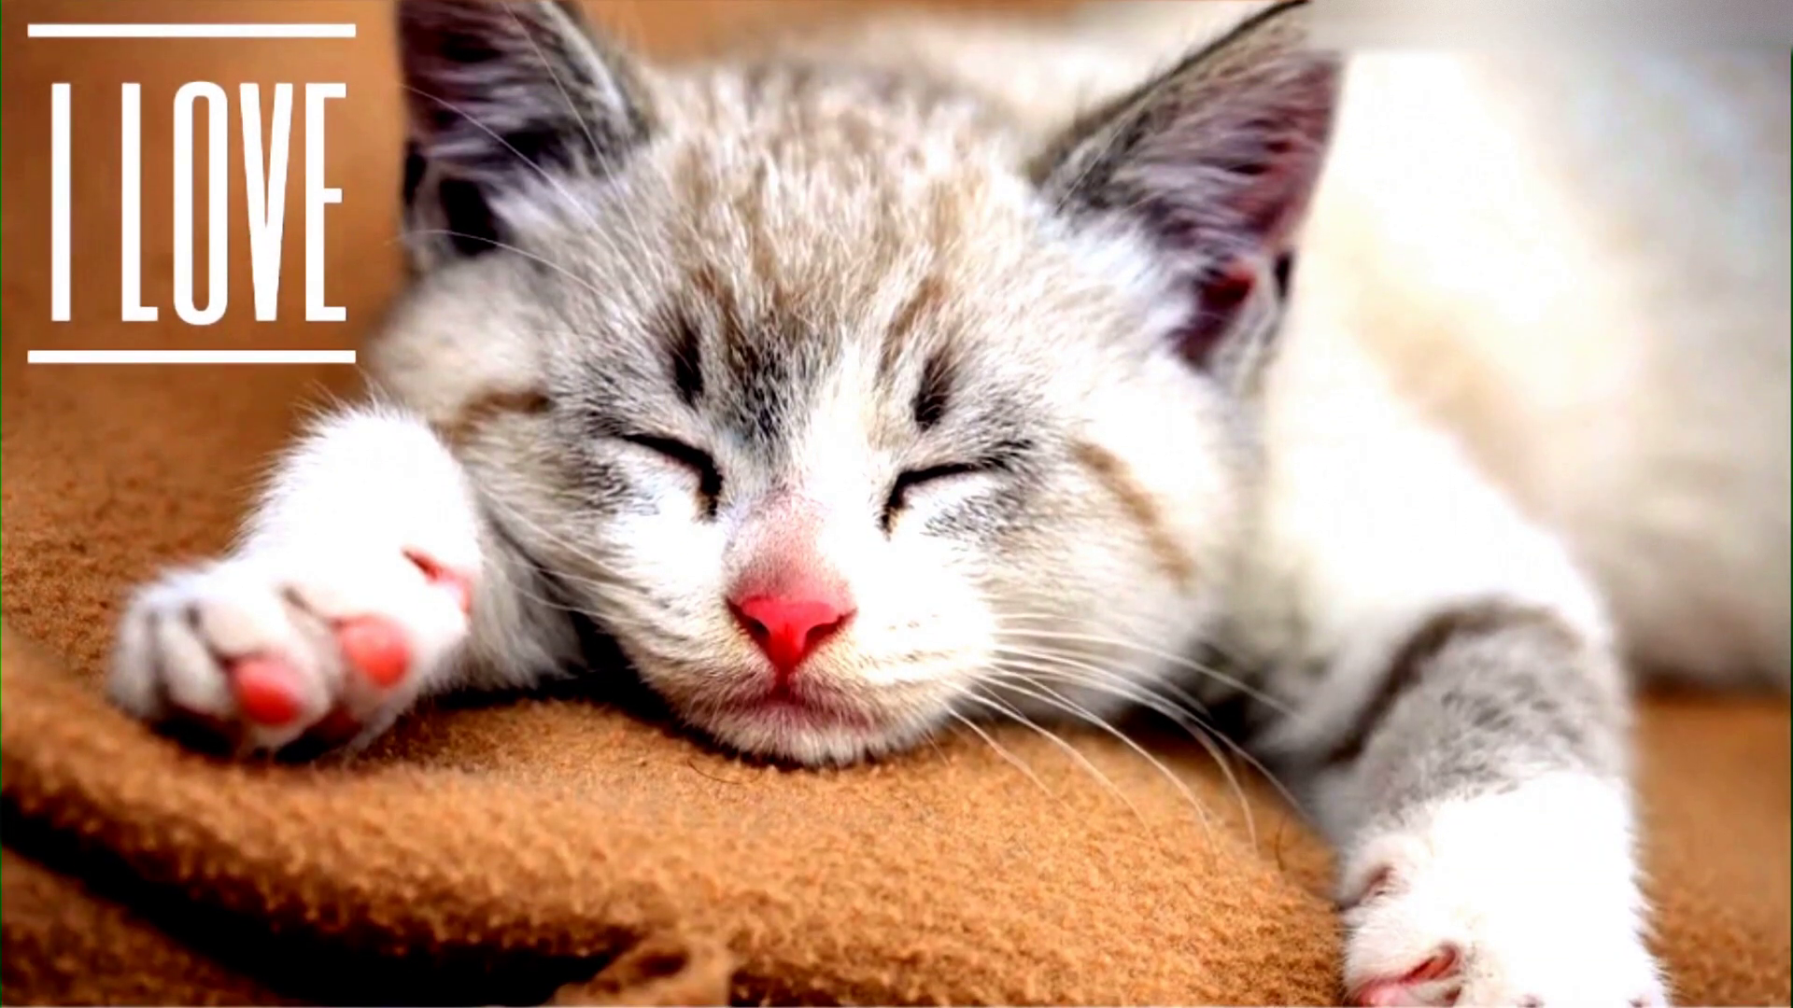
pyautogui.press('Escape')
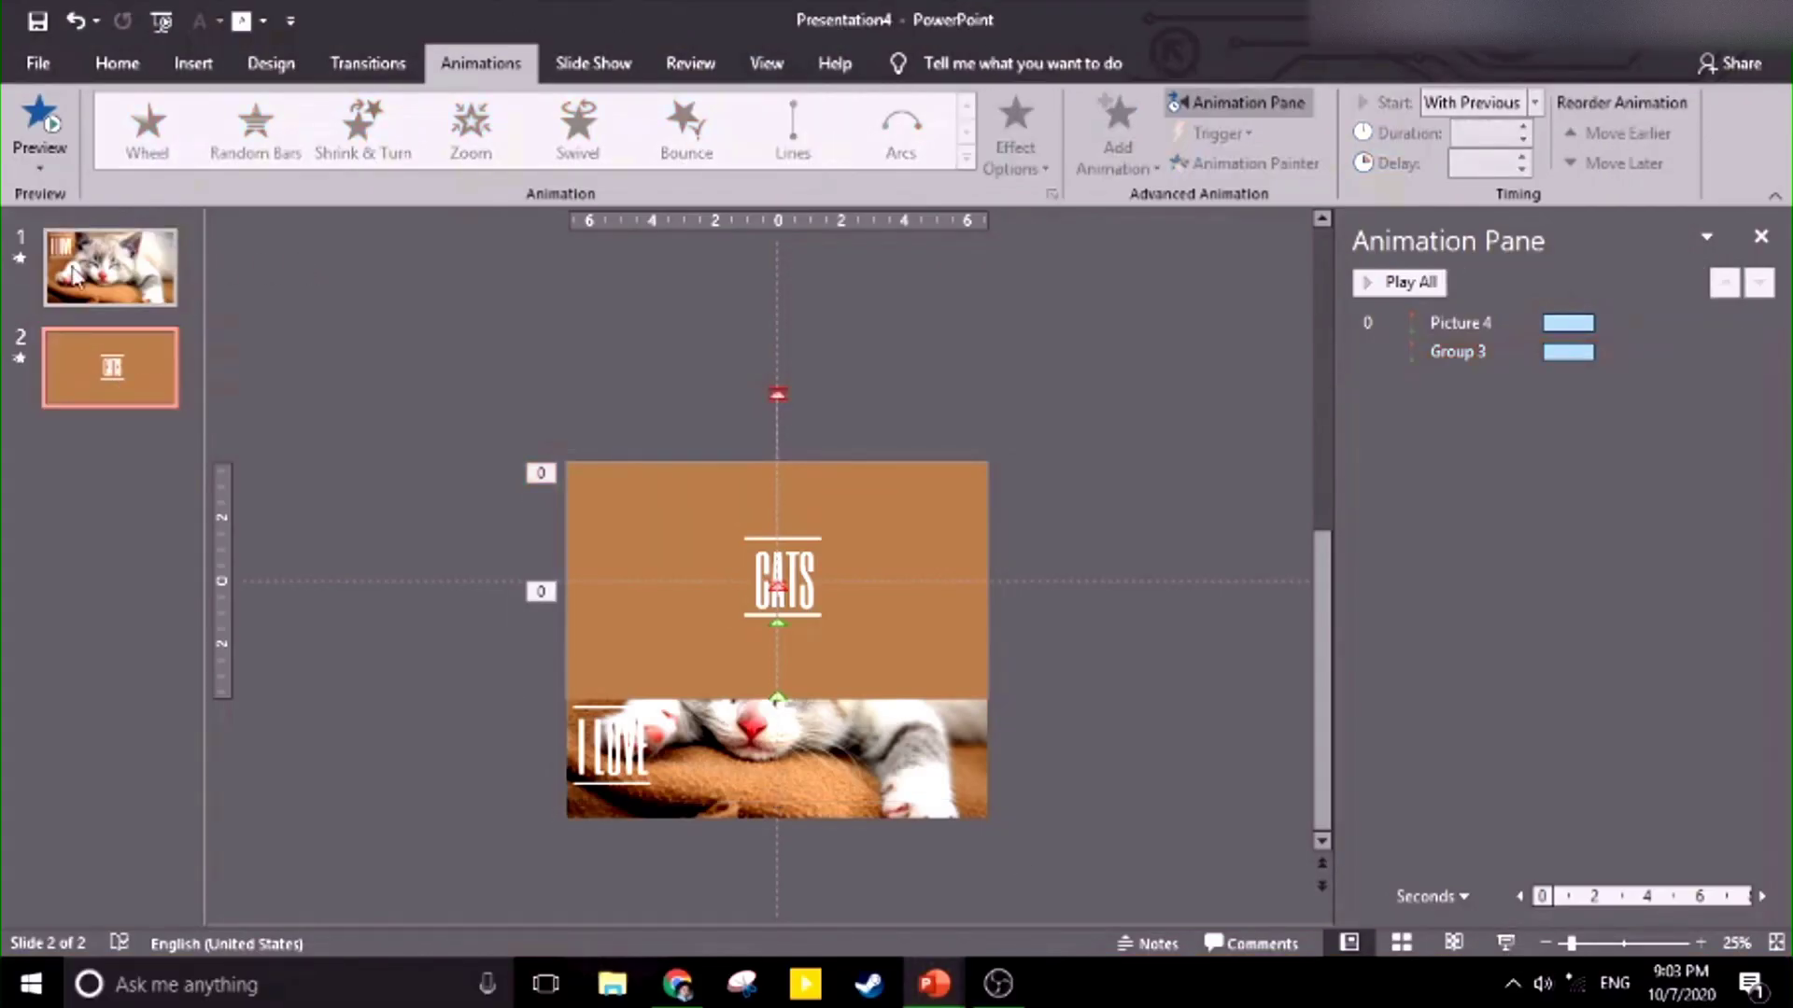
# Preview slides 2 and 1 in a slideshow, then select slides 1 and 2.
pyautogui.click(1505, 945)
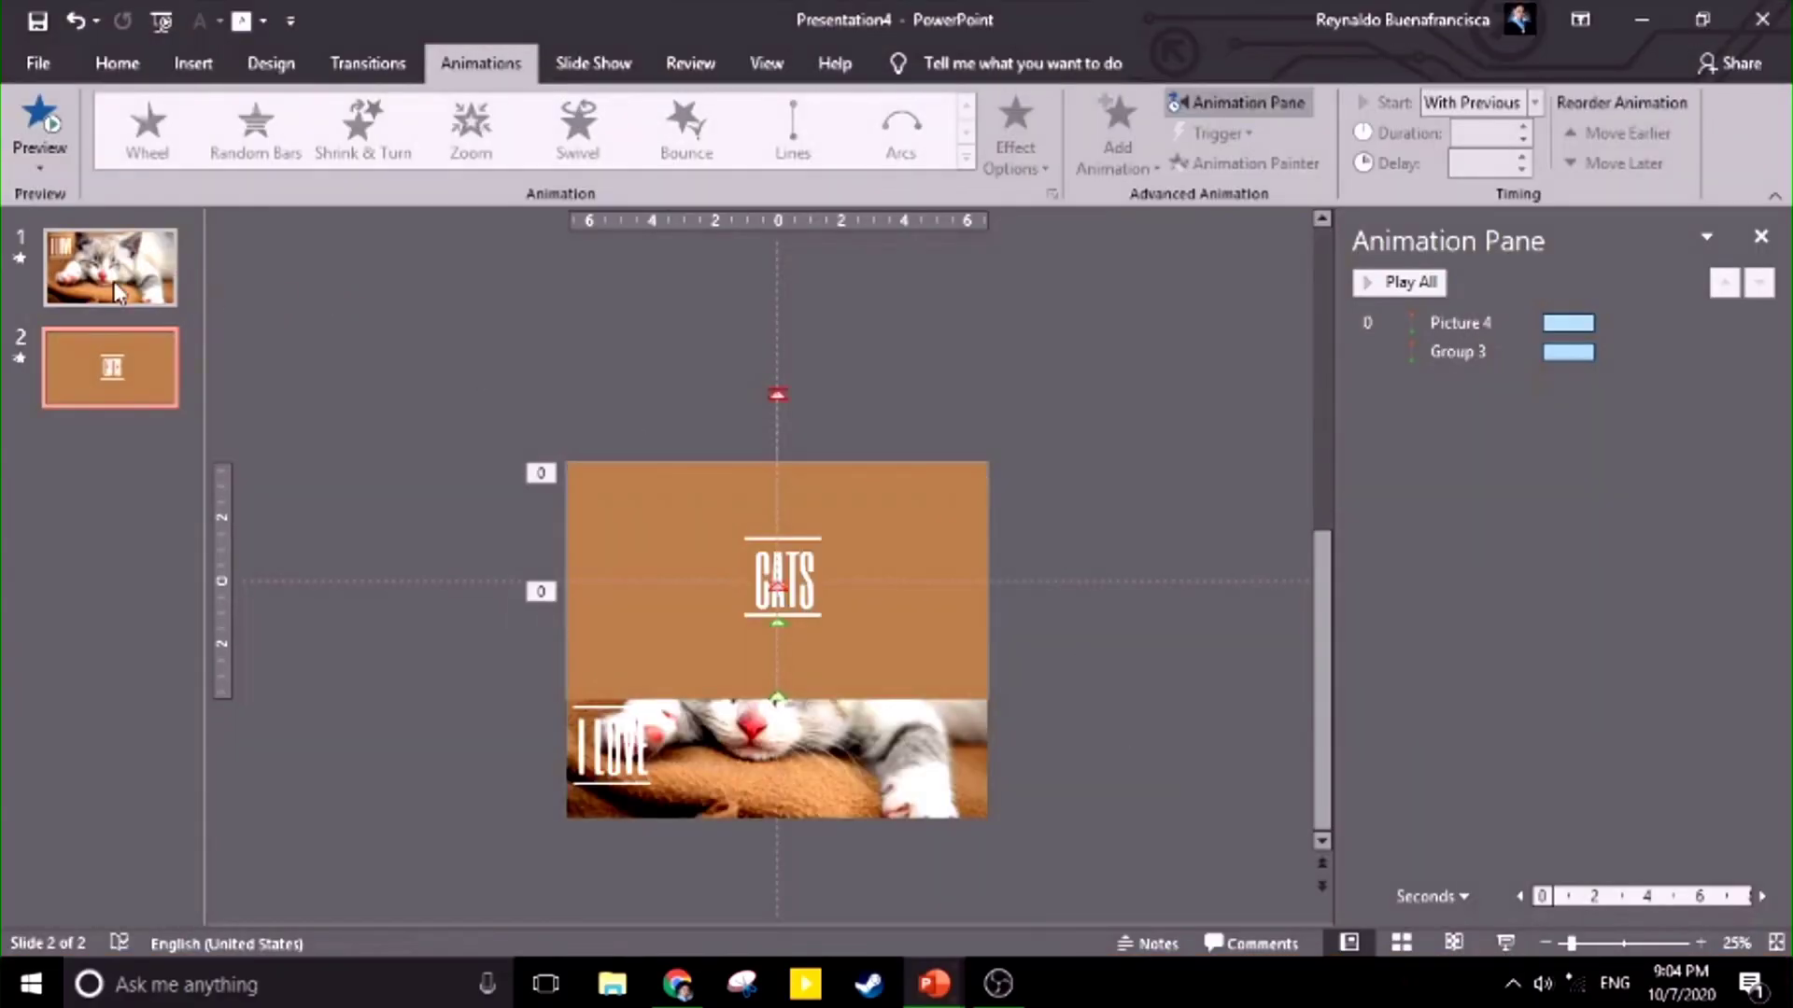
pyautogui.click(117, 292)
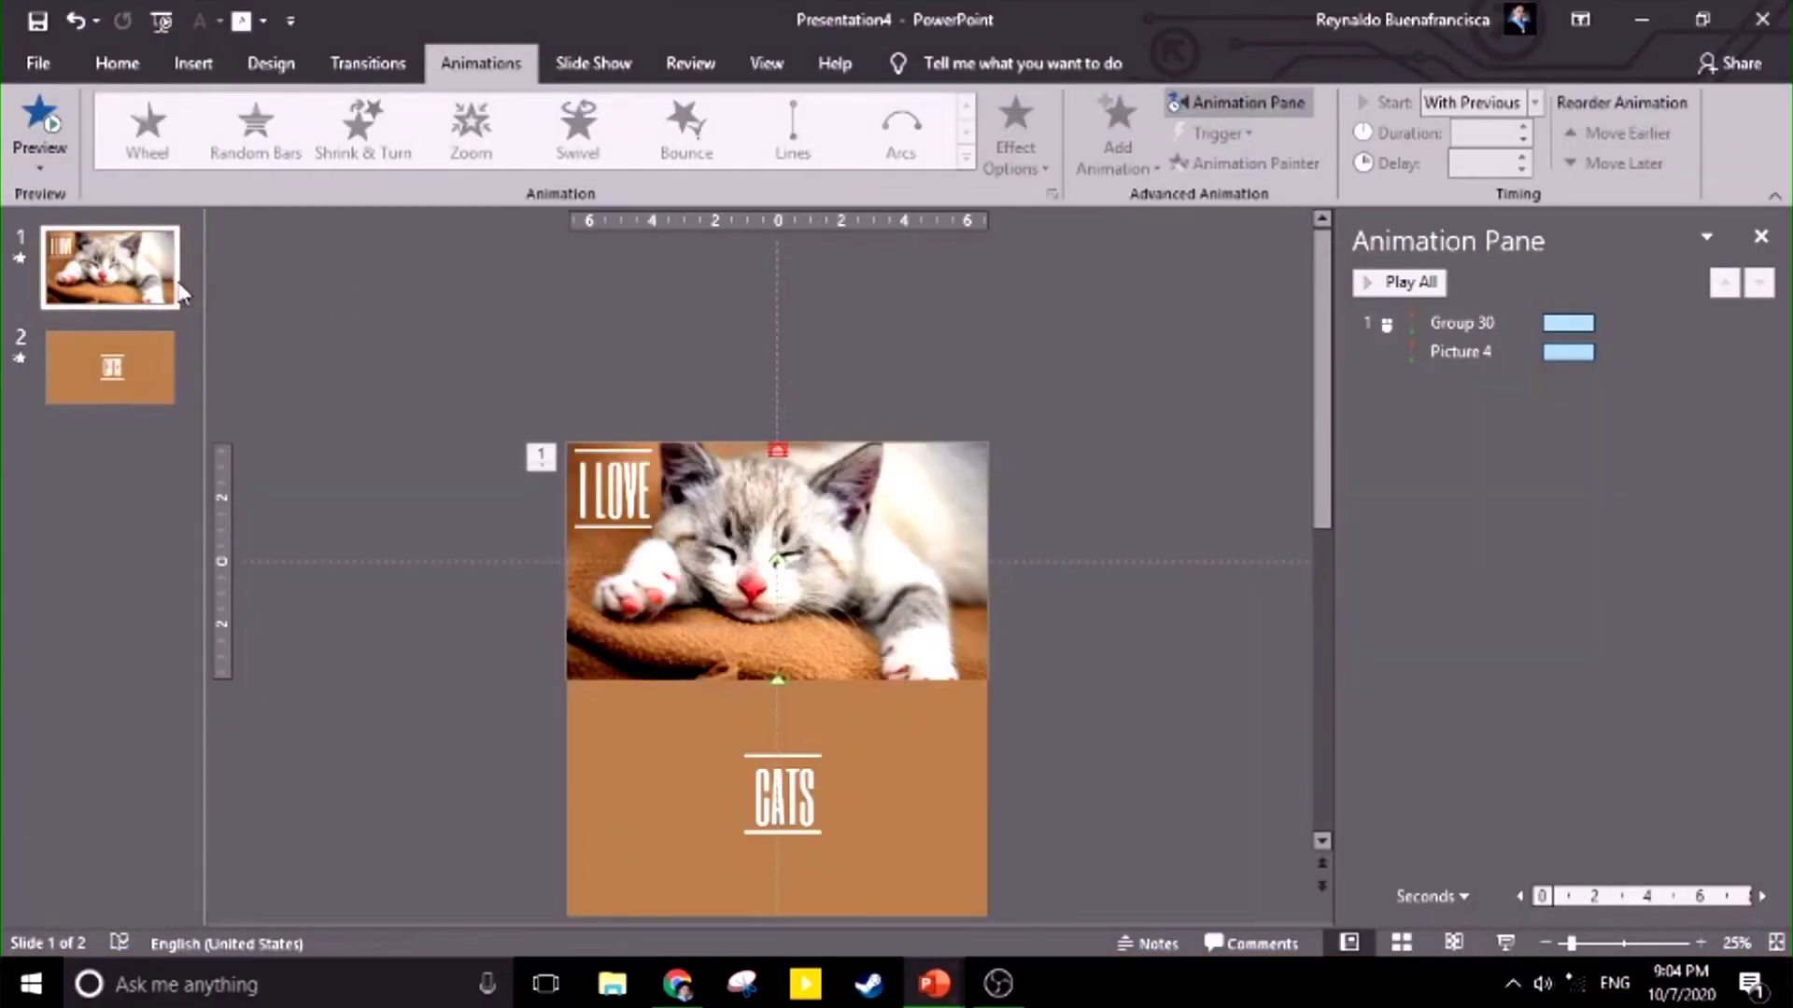
pyautogui.click(1503, 943)
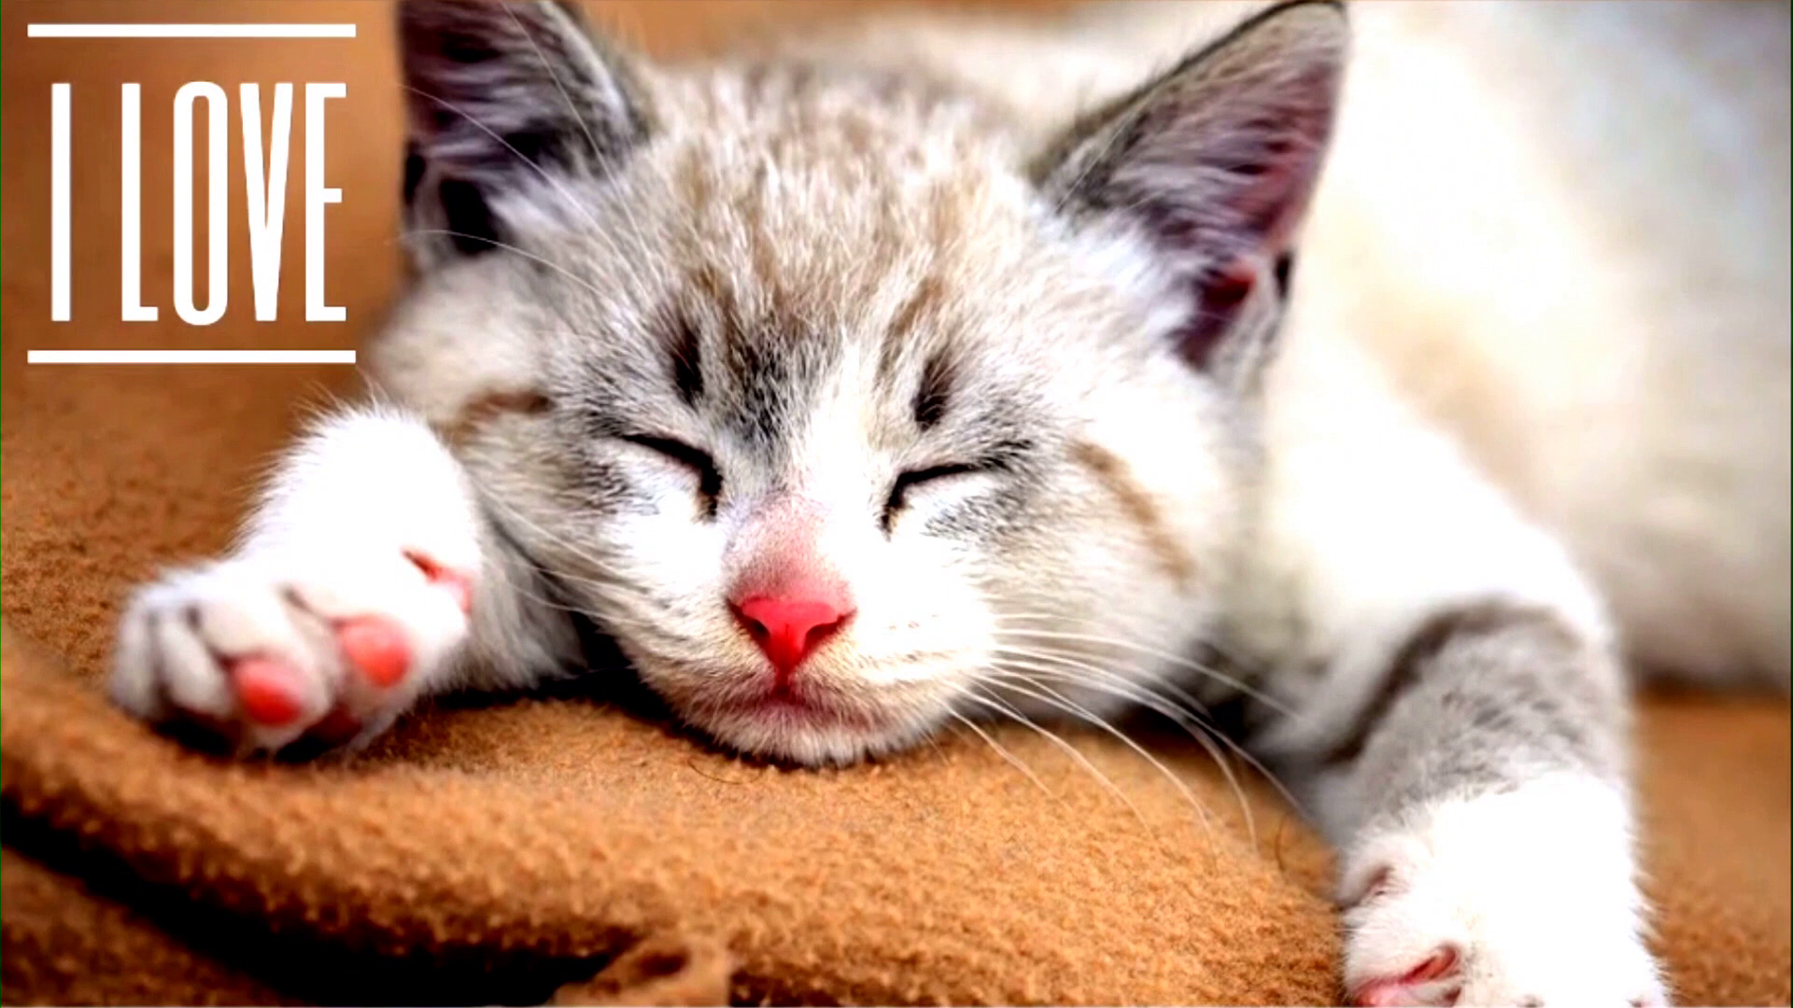
pyautogui.press('Escape')
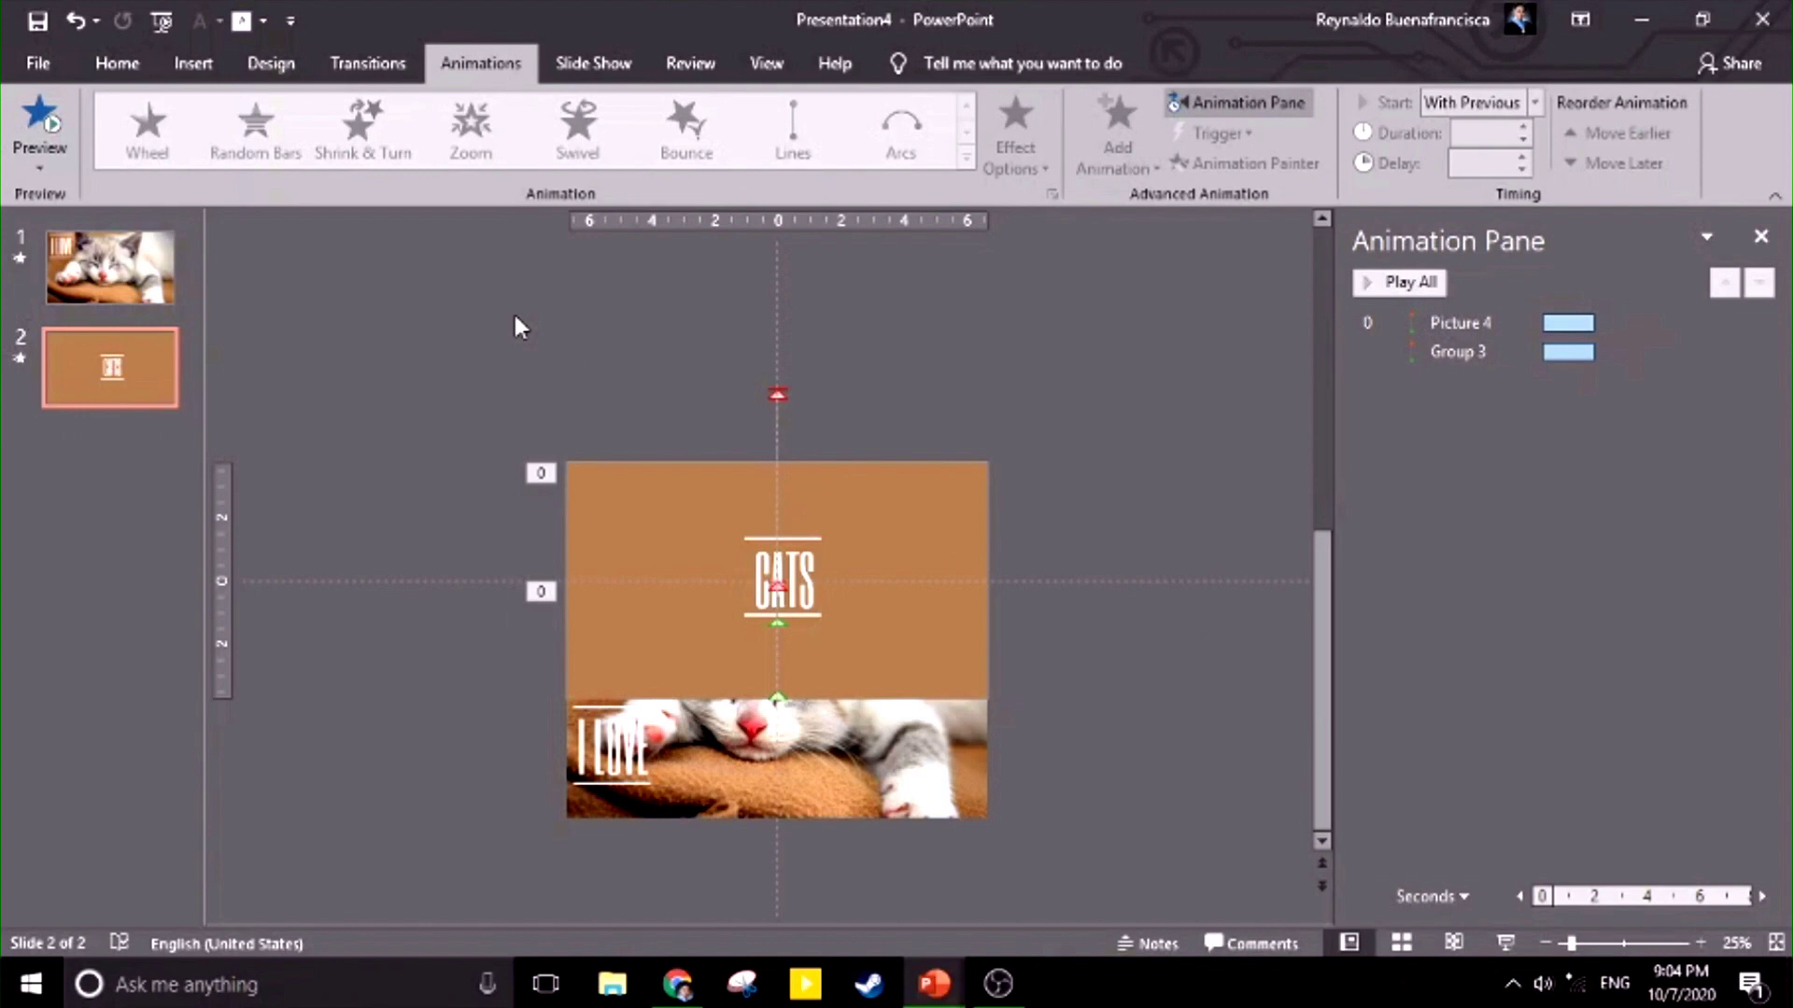
pyautogui.click(111, 271)
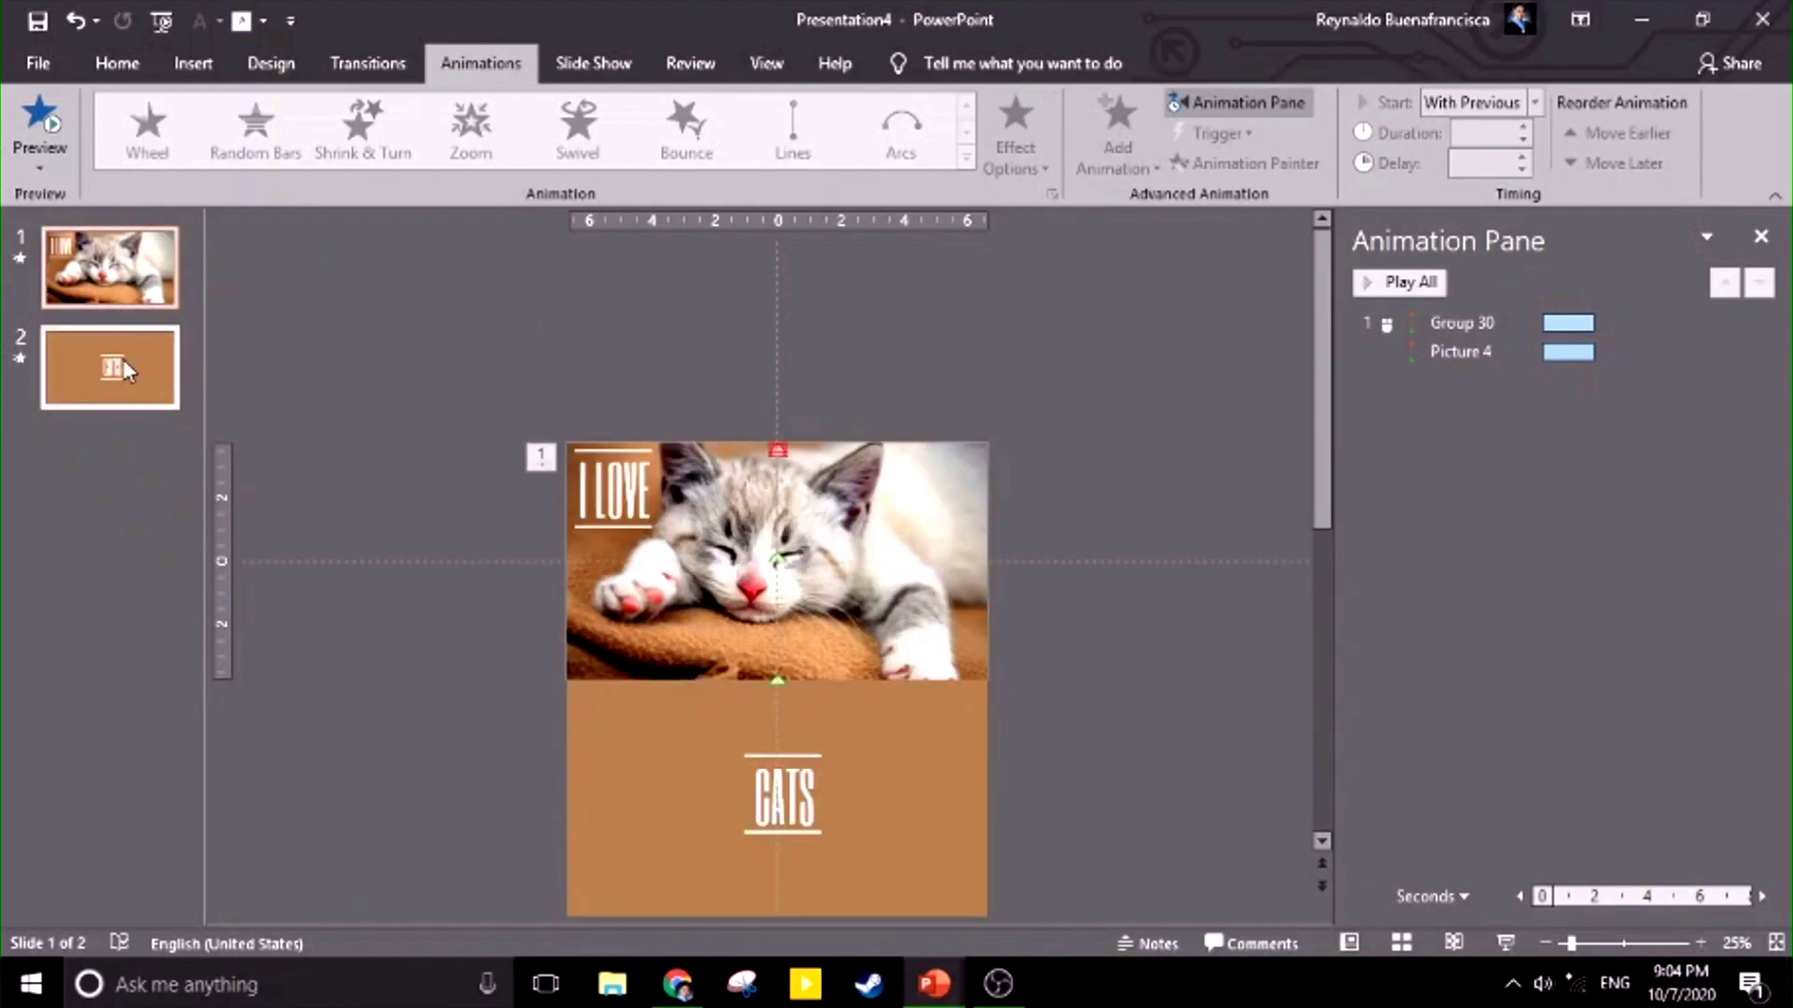
# Duplicate slides 1–2 twice to make six slides and play the deck from slide 1.
pyautogui.hotkey('ctrl', 'd')
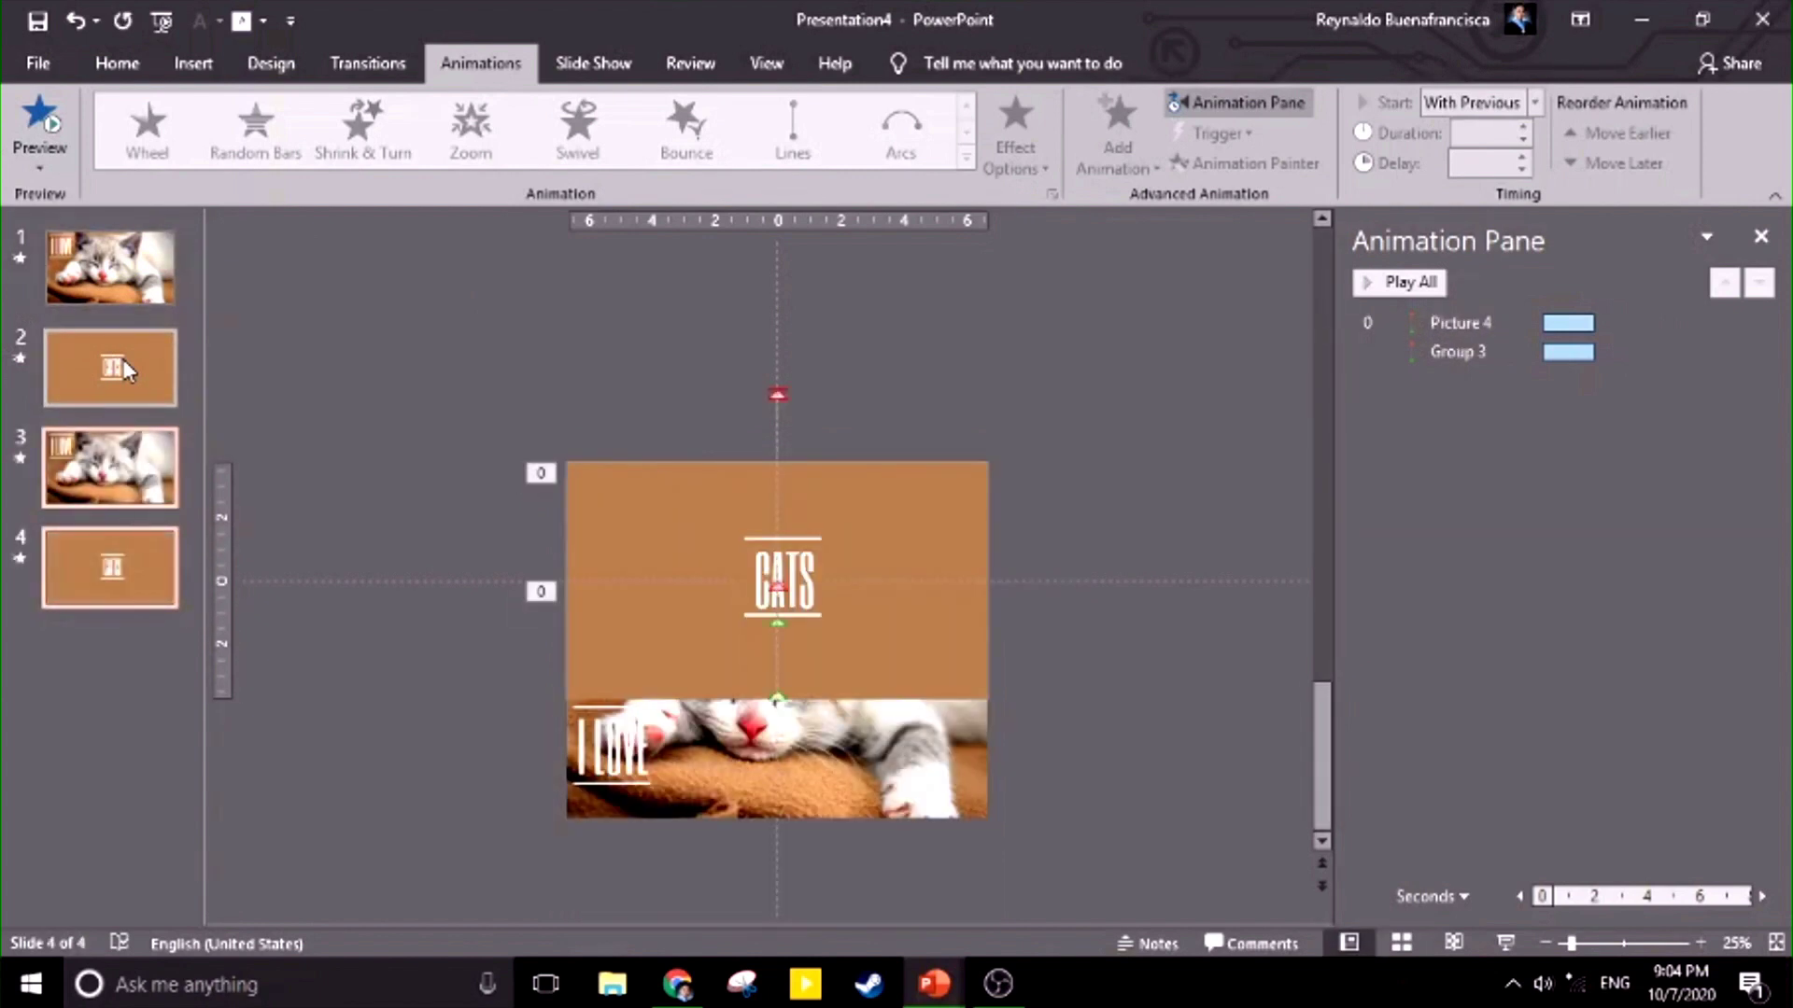
pyautogui.hotkey('ctrl', 'd')
pyautogui.press('Home')
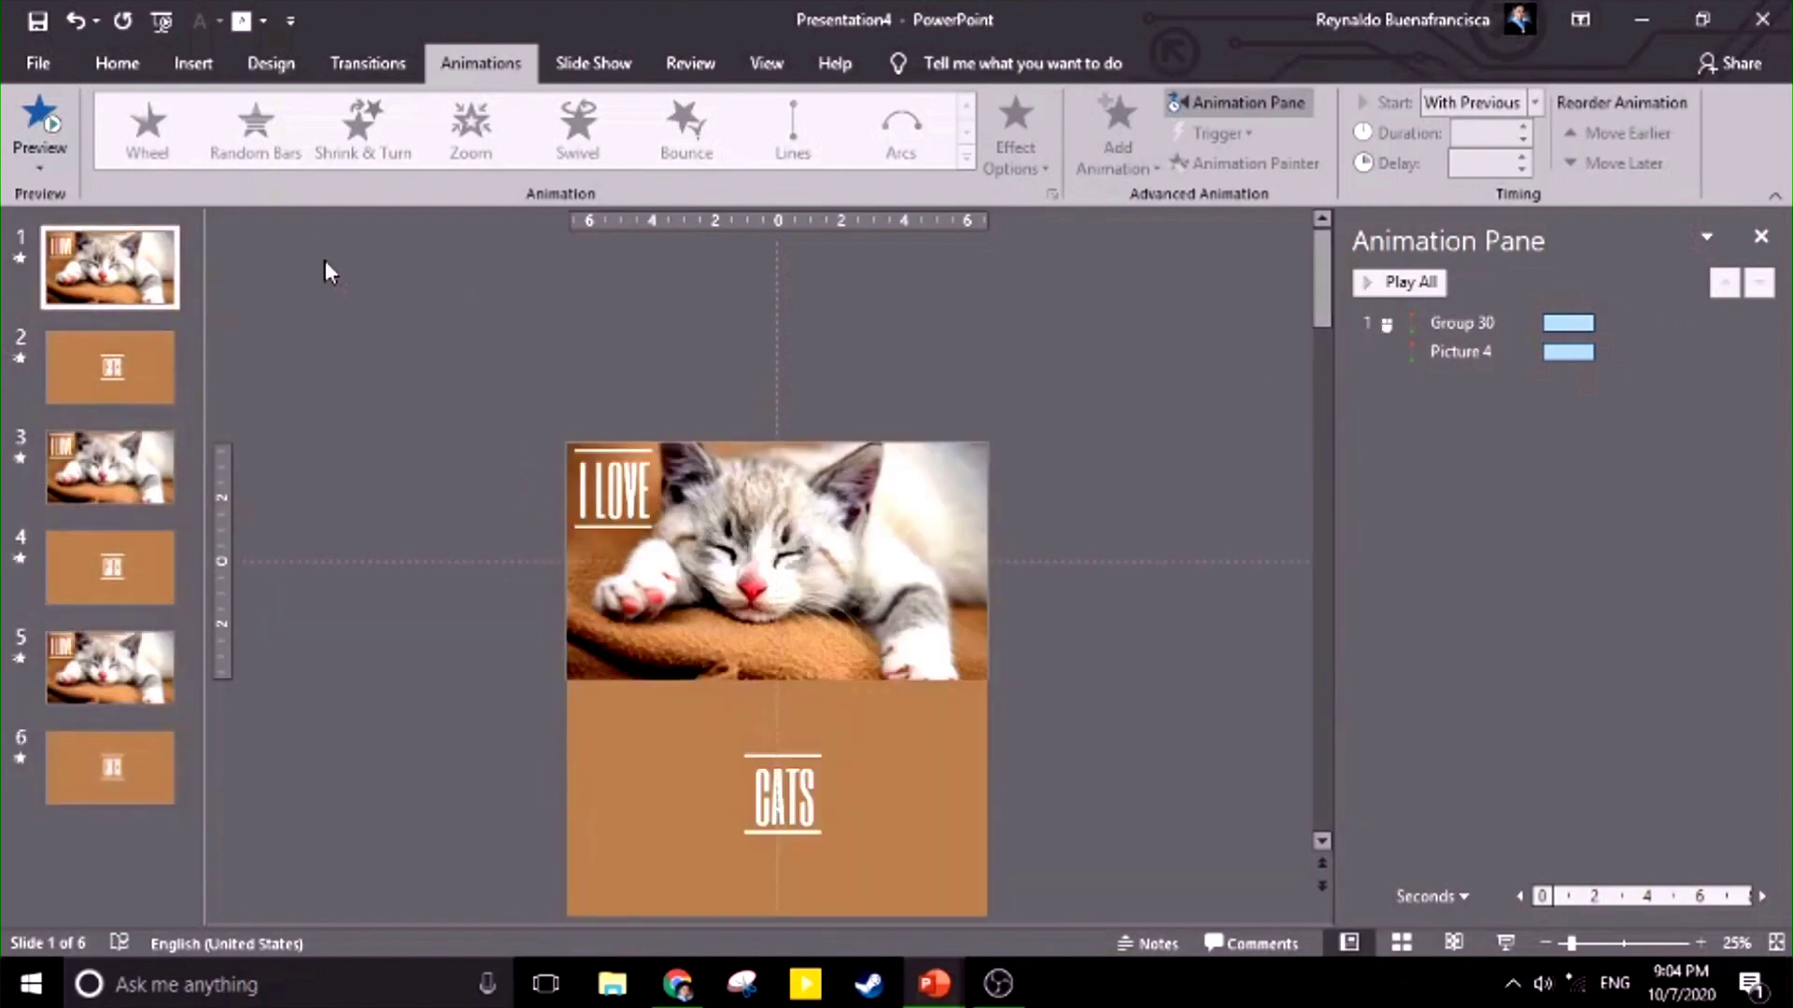
pyautogui.click(1505, 942)
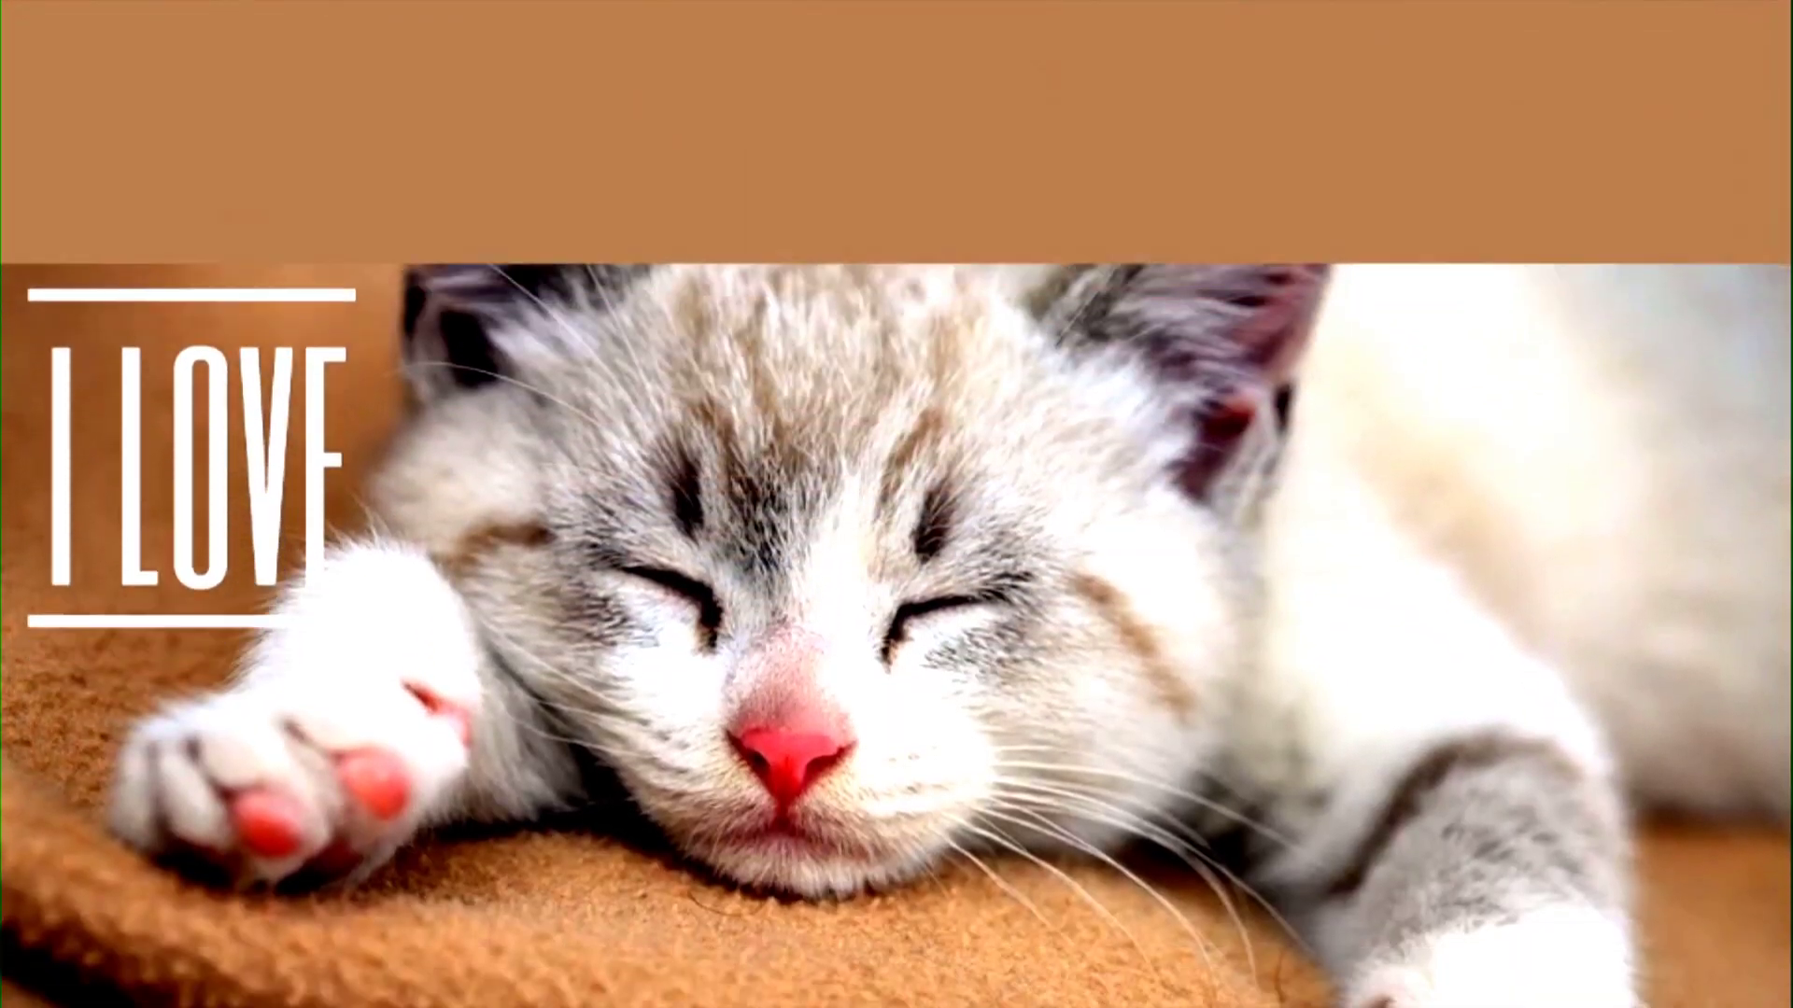
pyautogui.press('Escape')
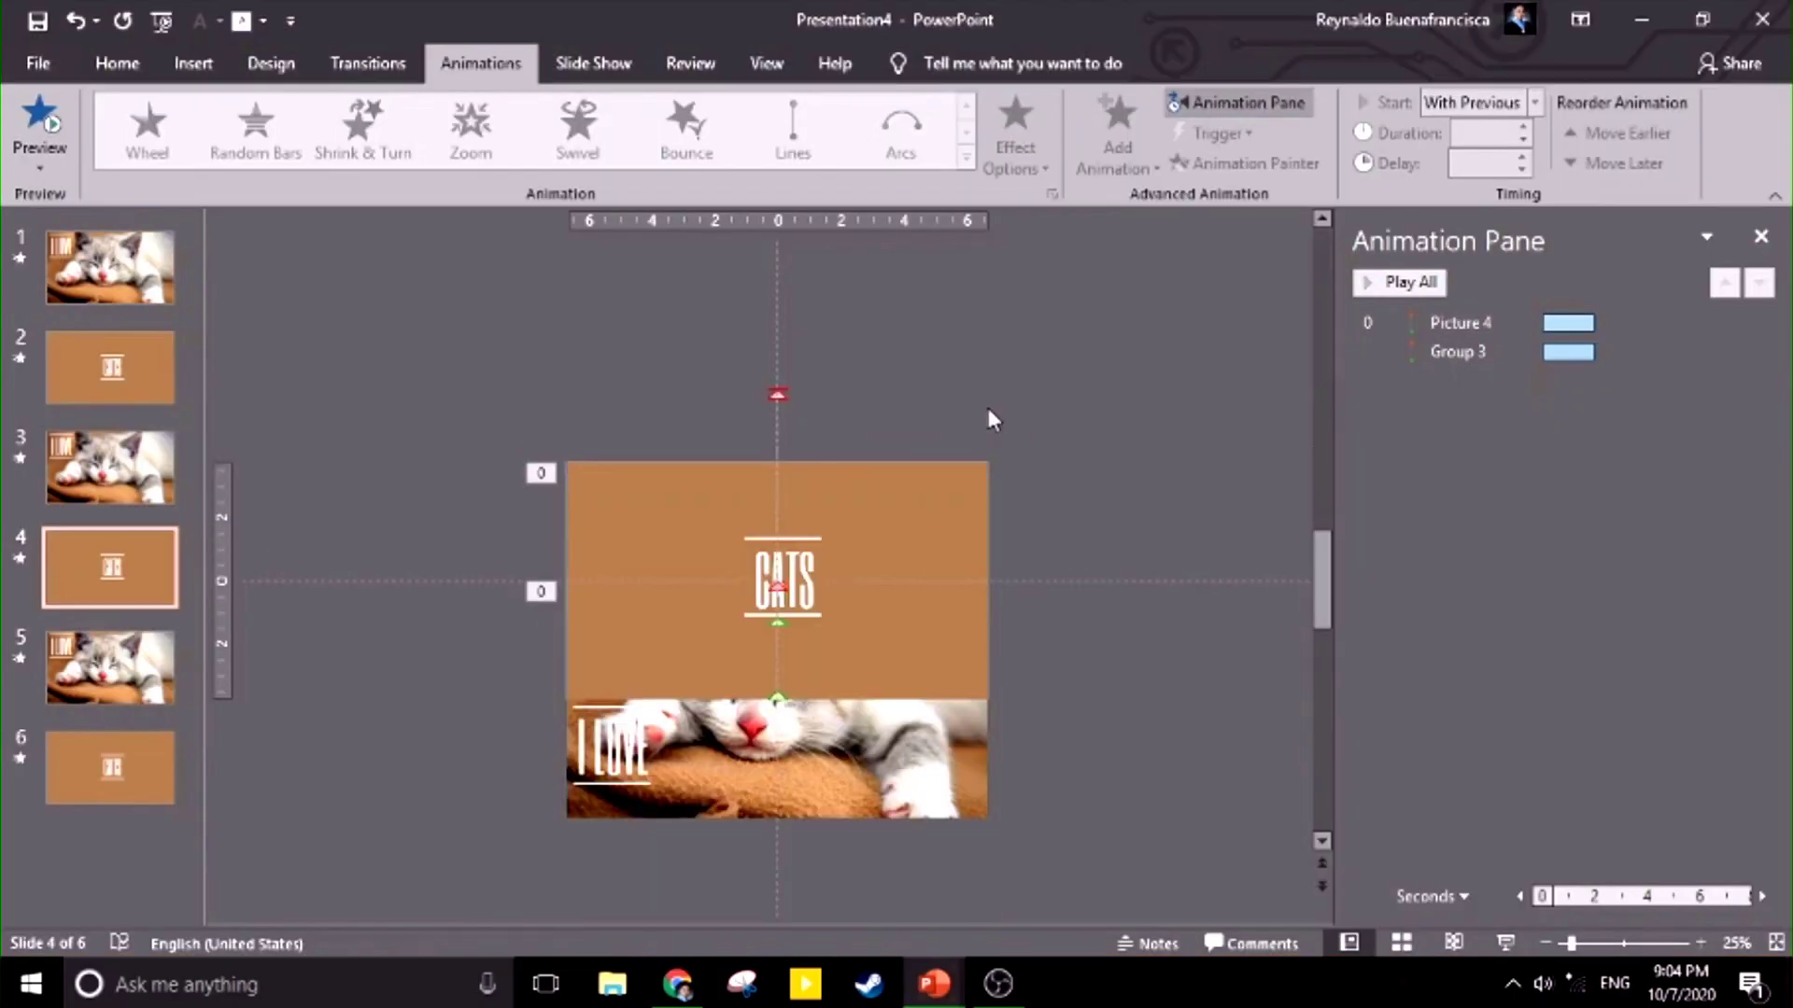
pyautogui.click(94, 266)
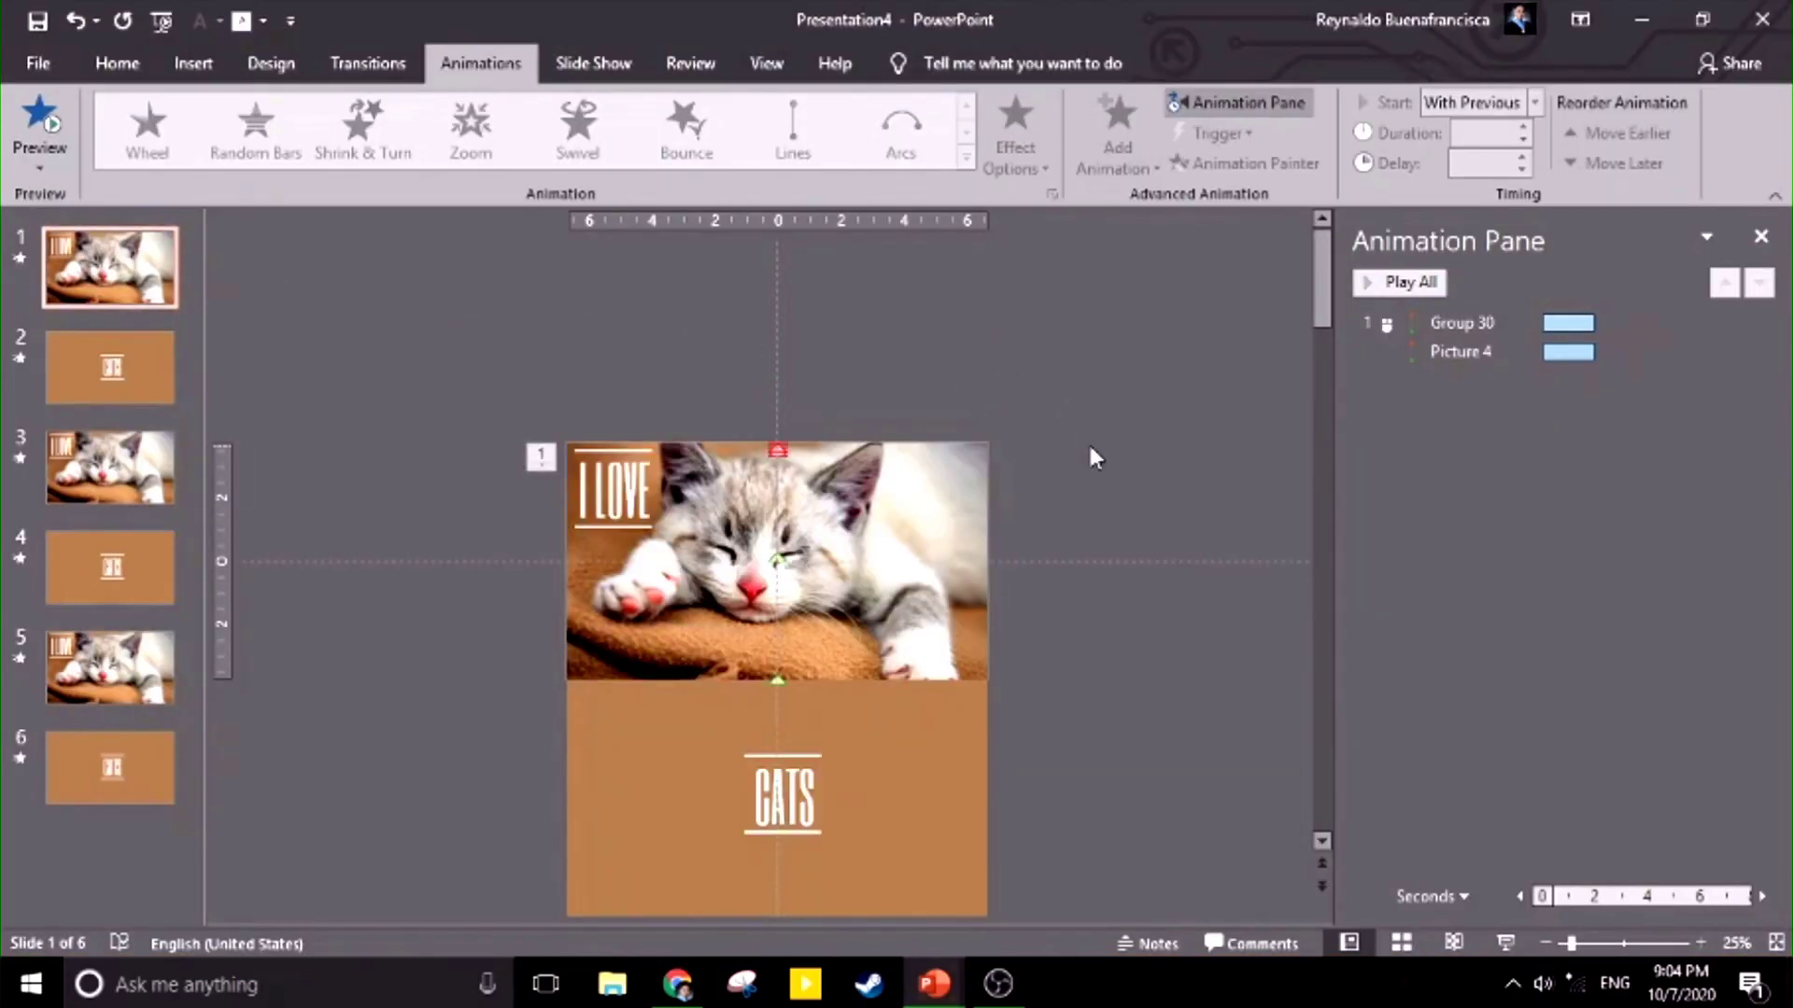